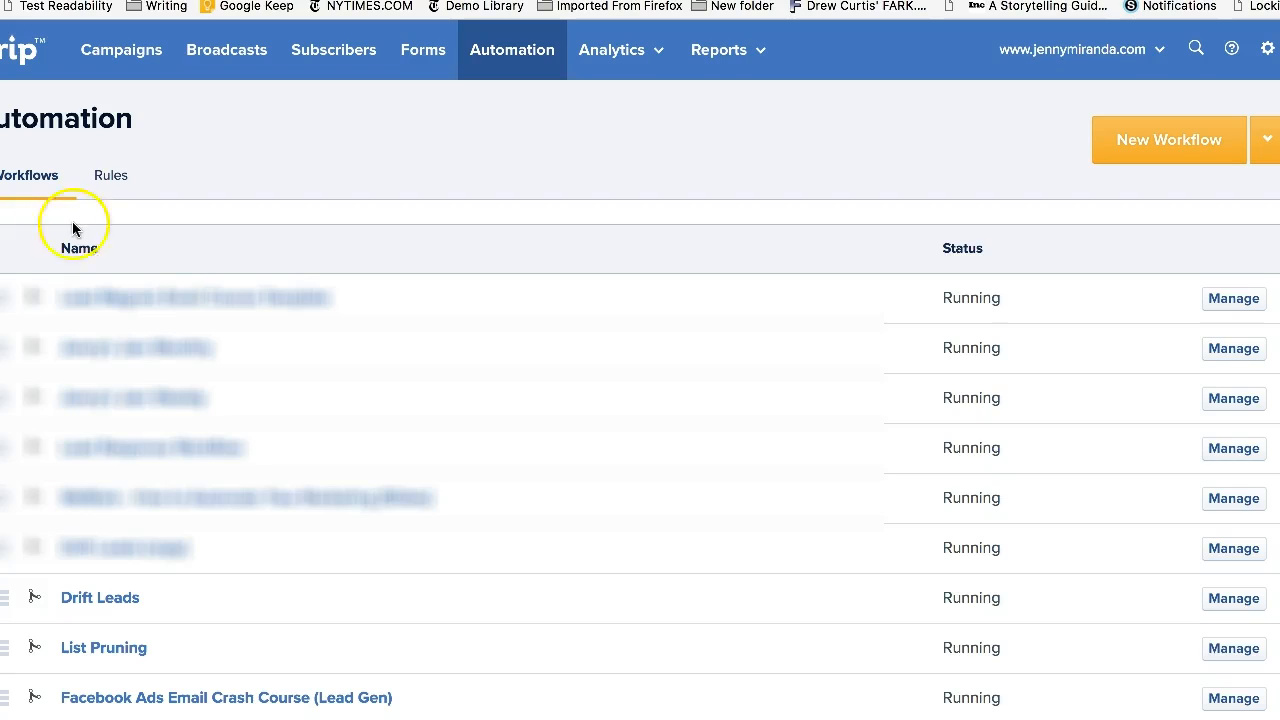
scroll(46, 302, down, 1)
scroll(46, 302, up, 1)
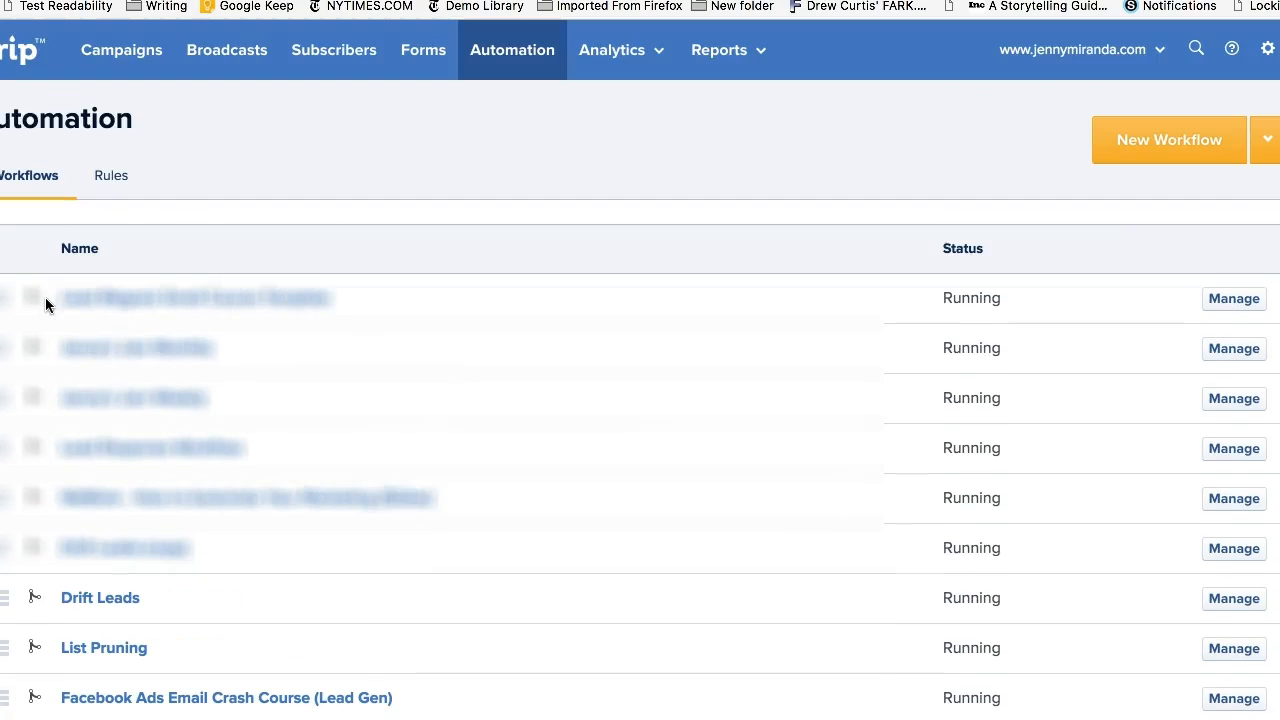
scroll(45, 297, down, 5)
scroll(45, 297, up, 5)
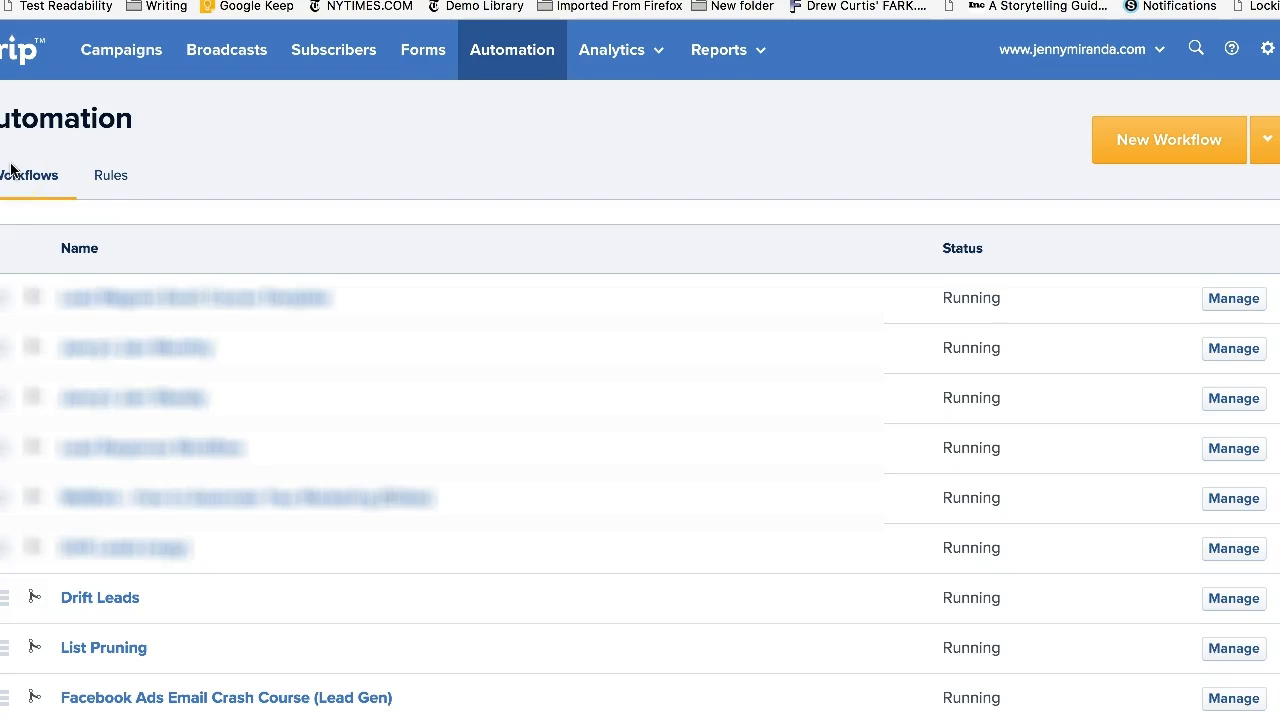
scroll(20, 230, down, 1)
scroll(20, 229, up, 1)
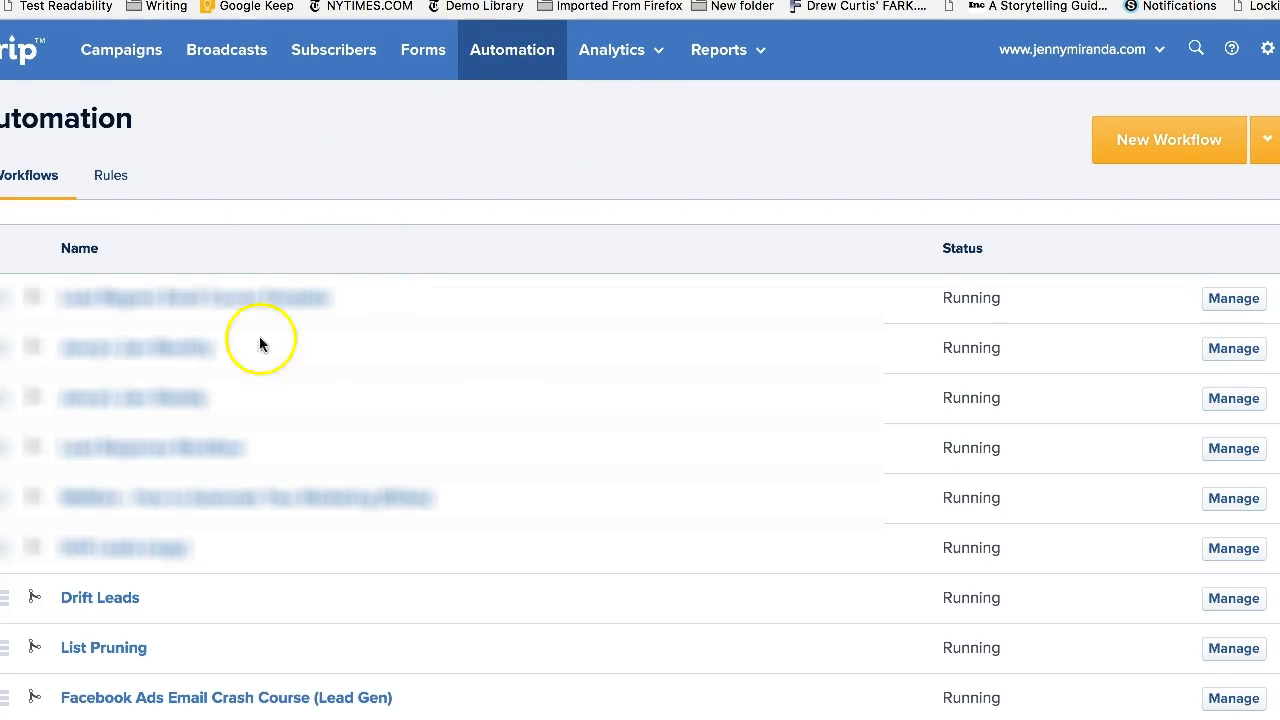
- Open the List Pruning workflow from the list of automation workflows
scroll(140, 466, down, 2)
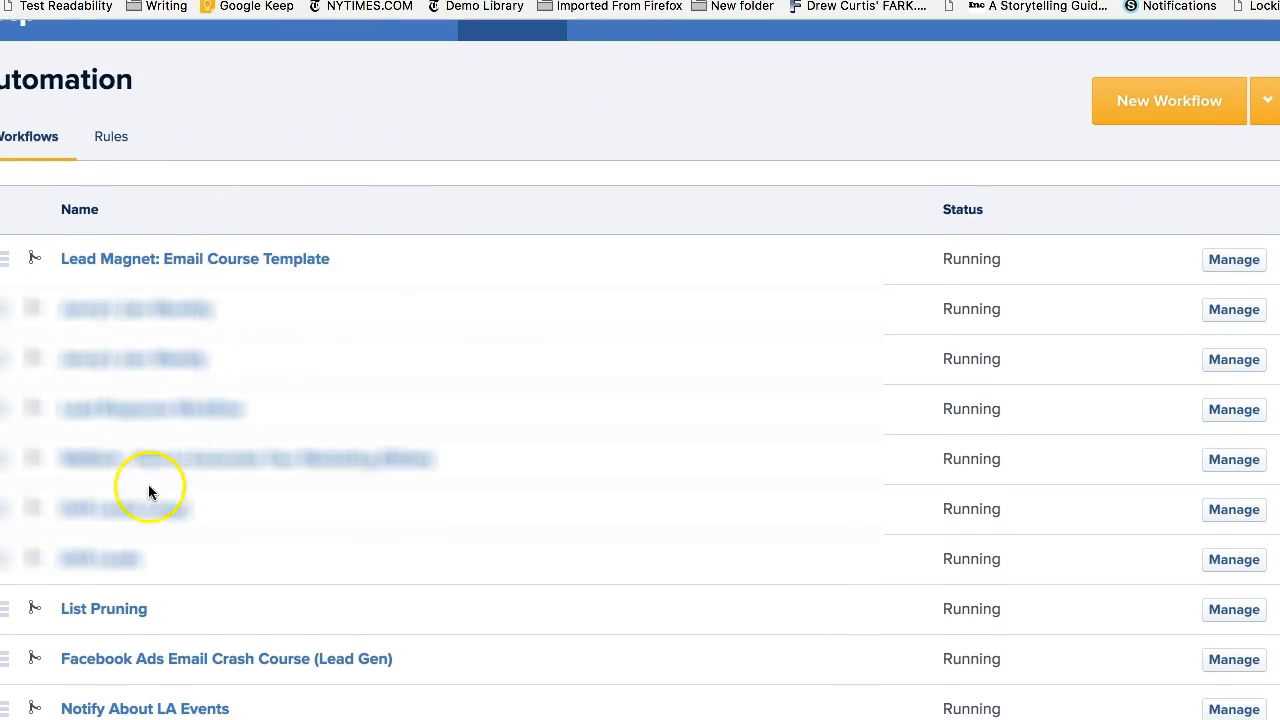
scroll(150, 500, down, 1)
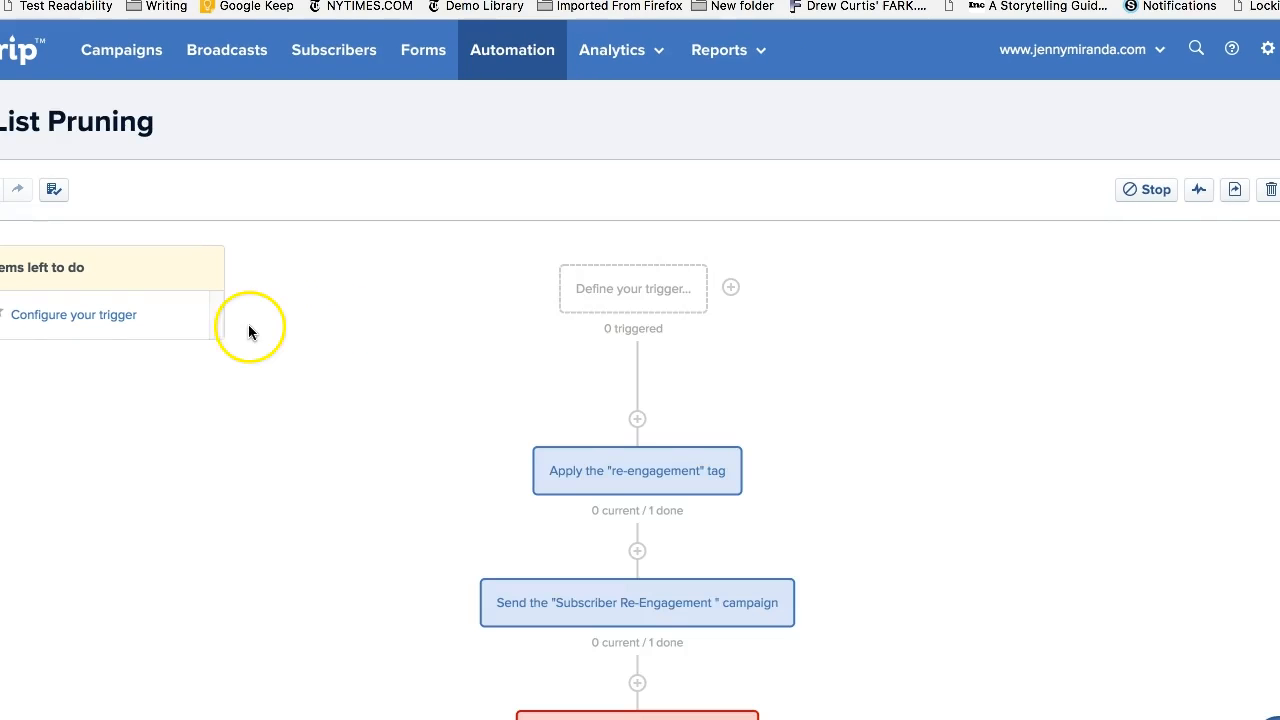
- Examine the workflow's trigger, the "re-engagement" tag action and the "Subscriber Re-Engagement" campaign action
scroll(415, 368, down, 1)
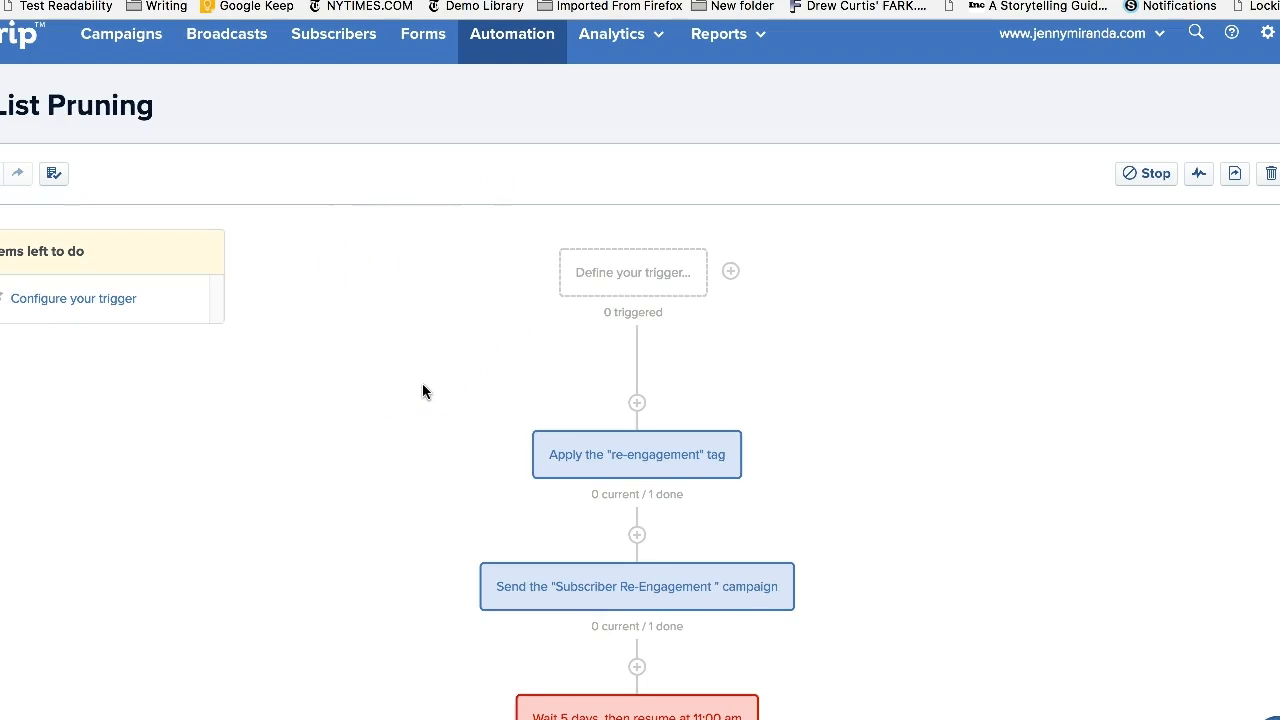
scroll(422, 391, down, 2)
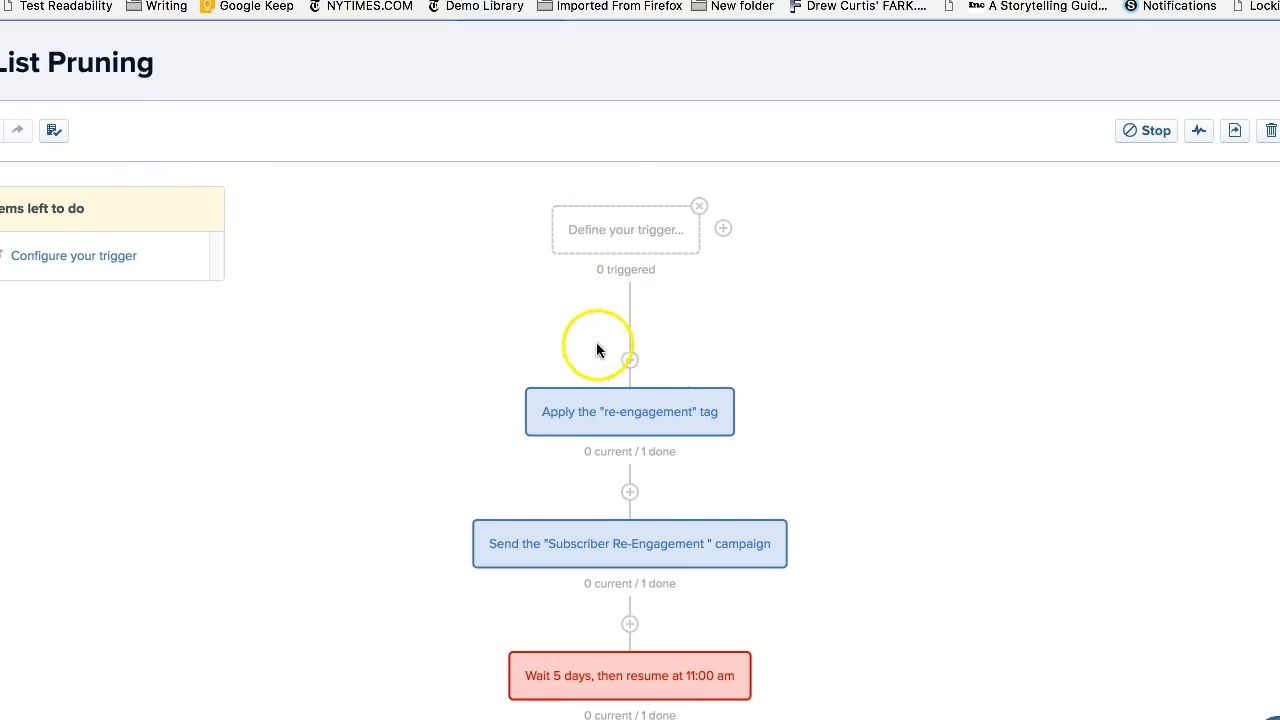
scroll(462, 293, down, 3)
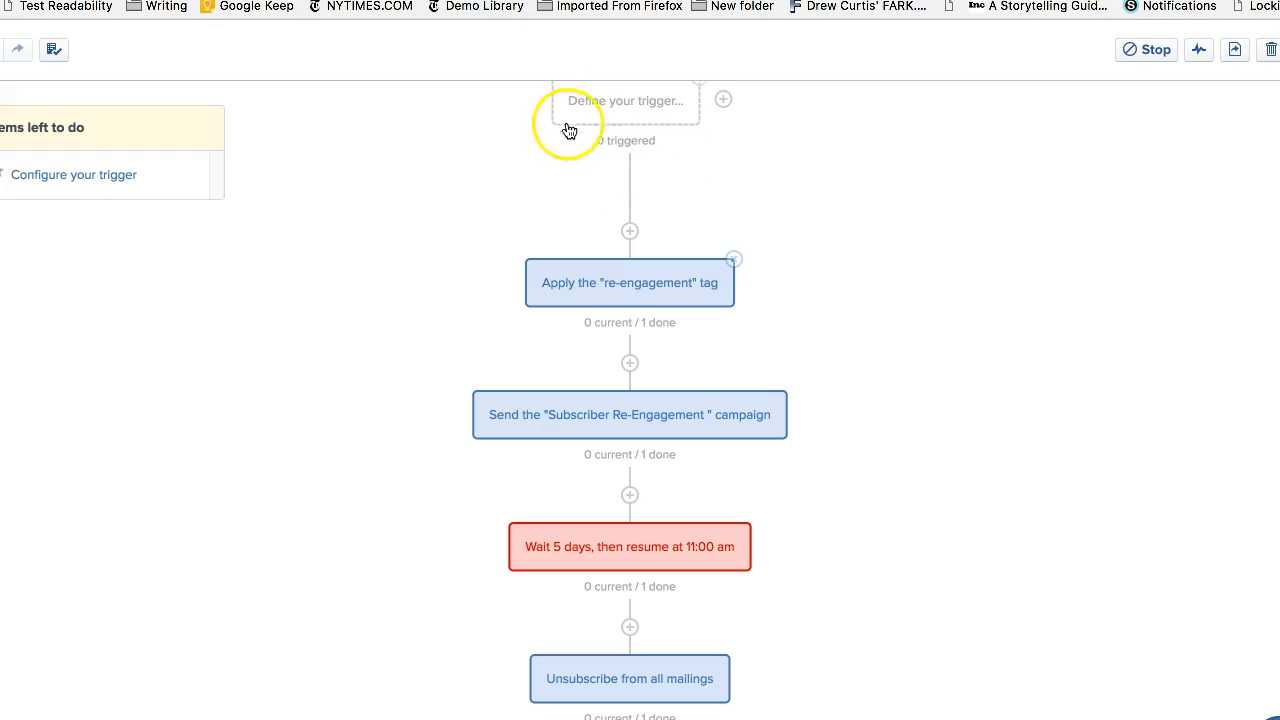
scroll(596, 183, down, 1)
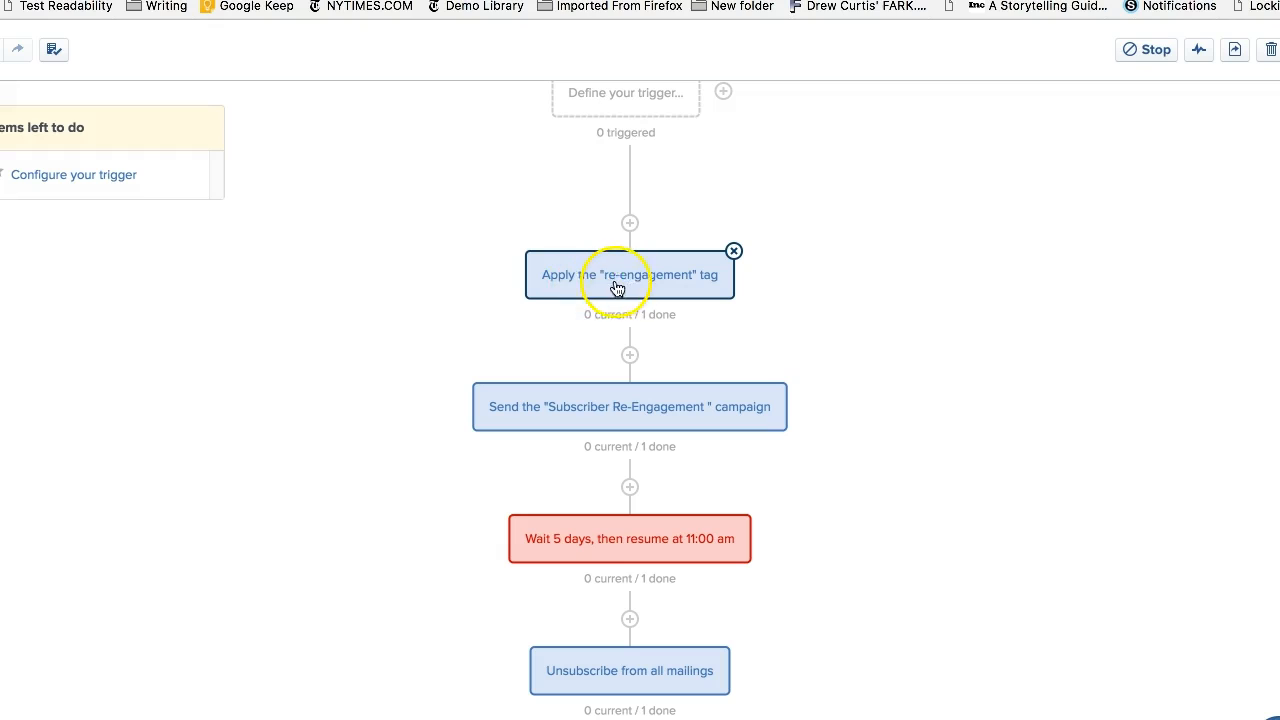
scroll(671, 297, down, 2)
scroll(671, 297, down, 1)
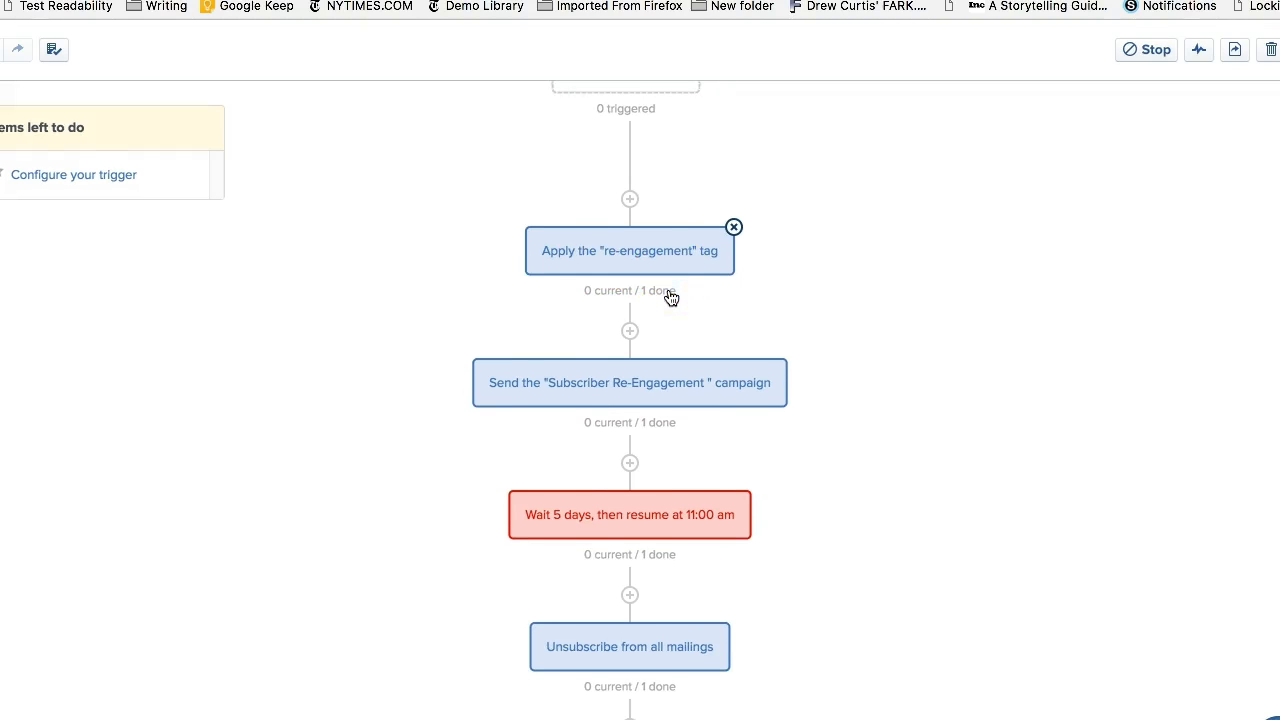
scroll(671, 297, down, 3)
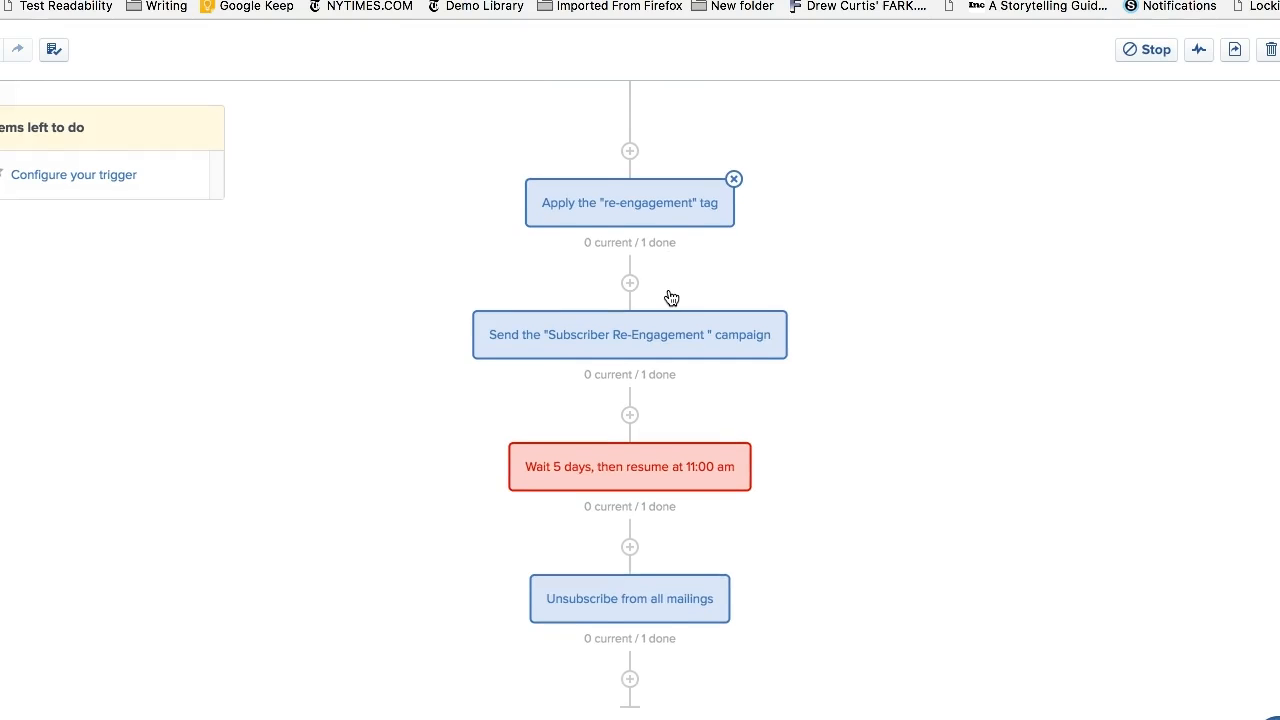
scroll(671, 297, down, 1)
drag(680, 286, 660, 249)
scroll(654, 322, down, 1)
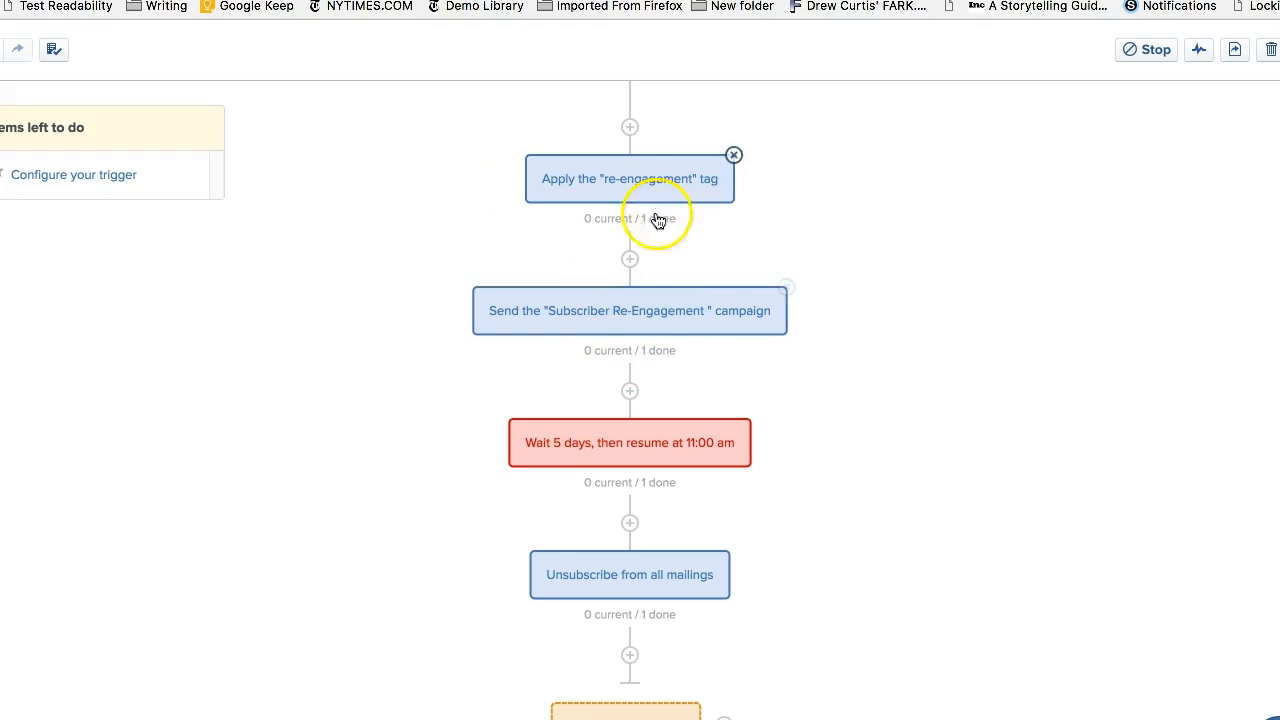
scroll(668, 255, up, 2)
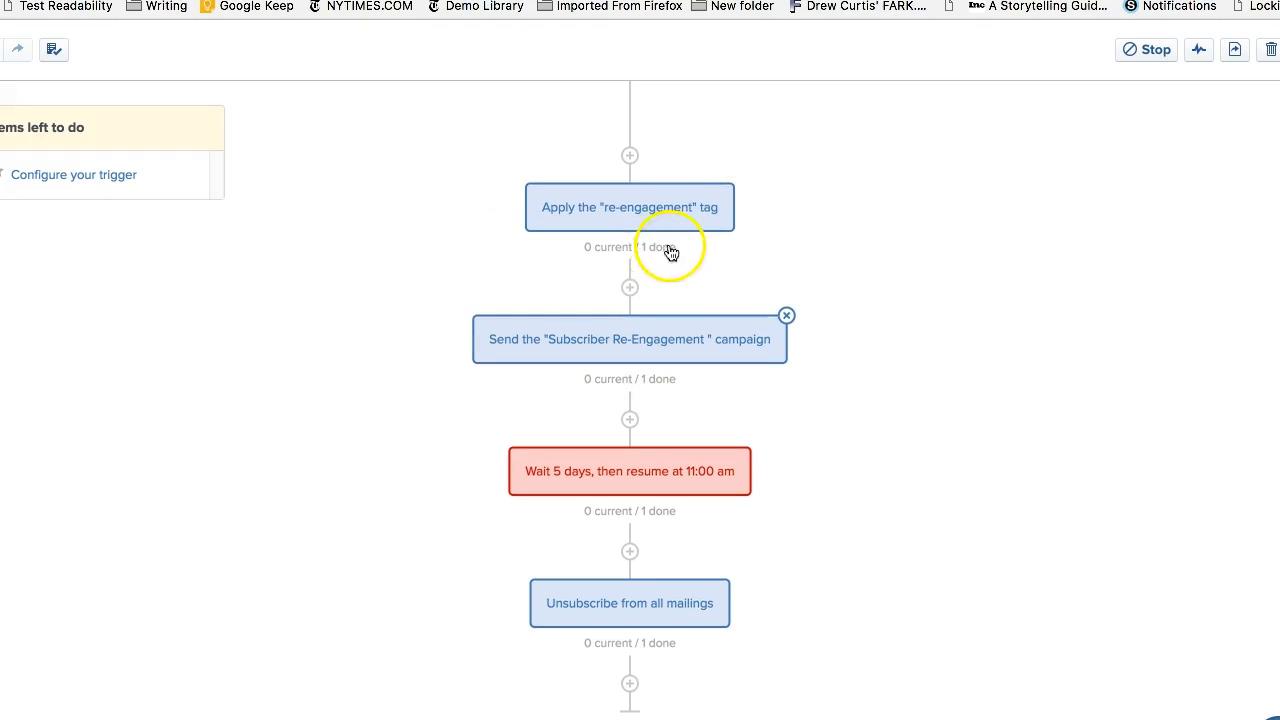
scroll(668, 258, down, 1)
scroll(665, 270, down, 2)
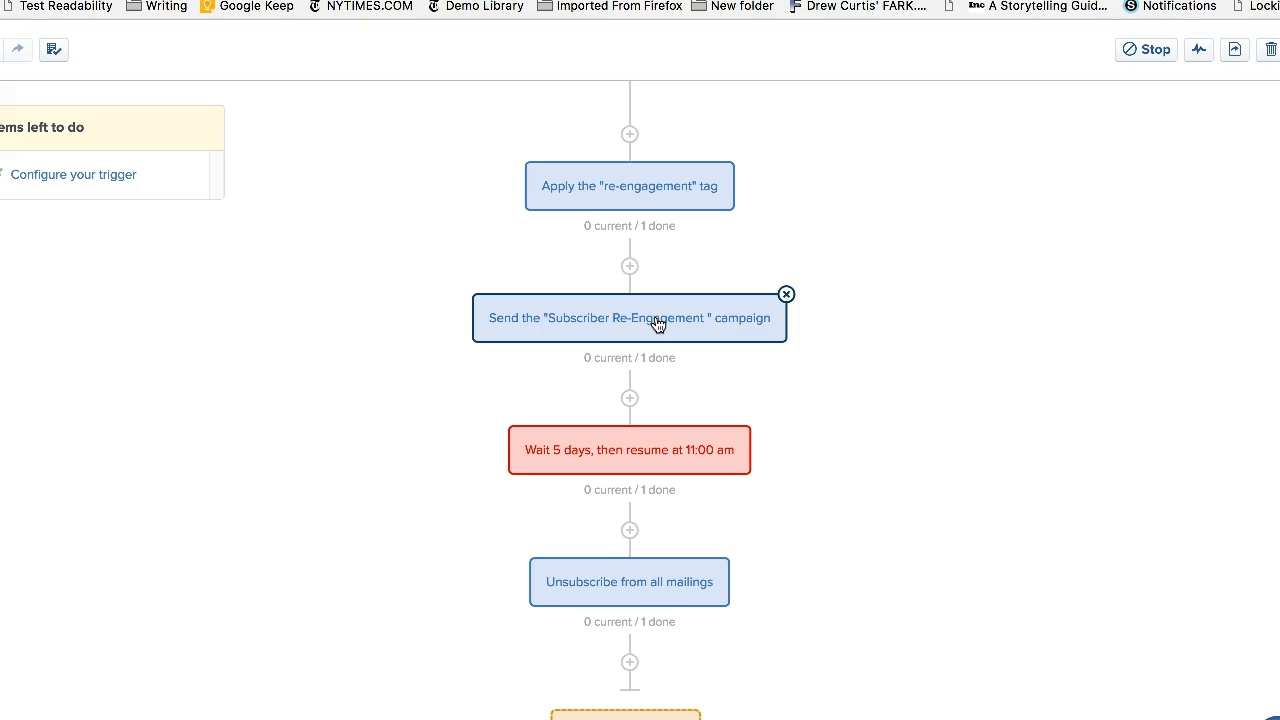
scroll(620, 360, down, 1)
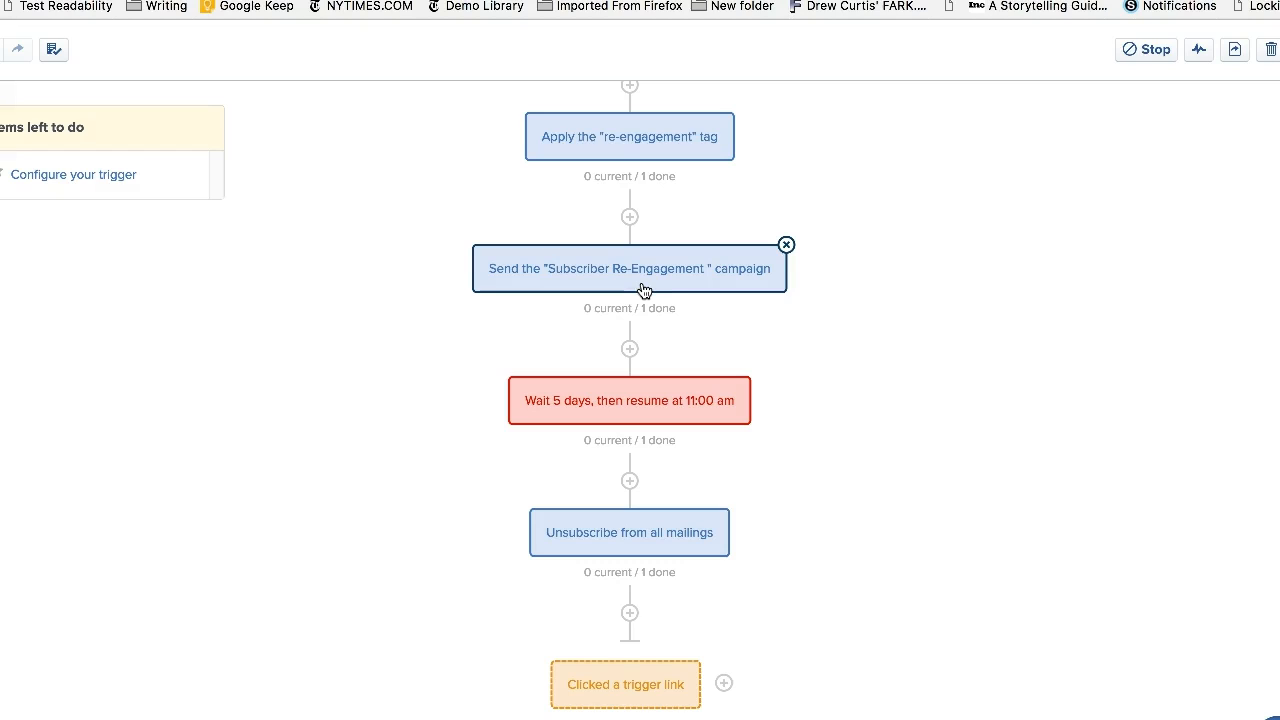
- Examine the rest of the workflow: the 5-day wait, the unsubscribe action, the trigger-link goal and the "clicked_re-engaged" tag action
click(674, 402)
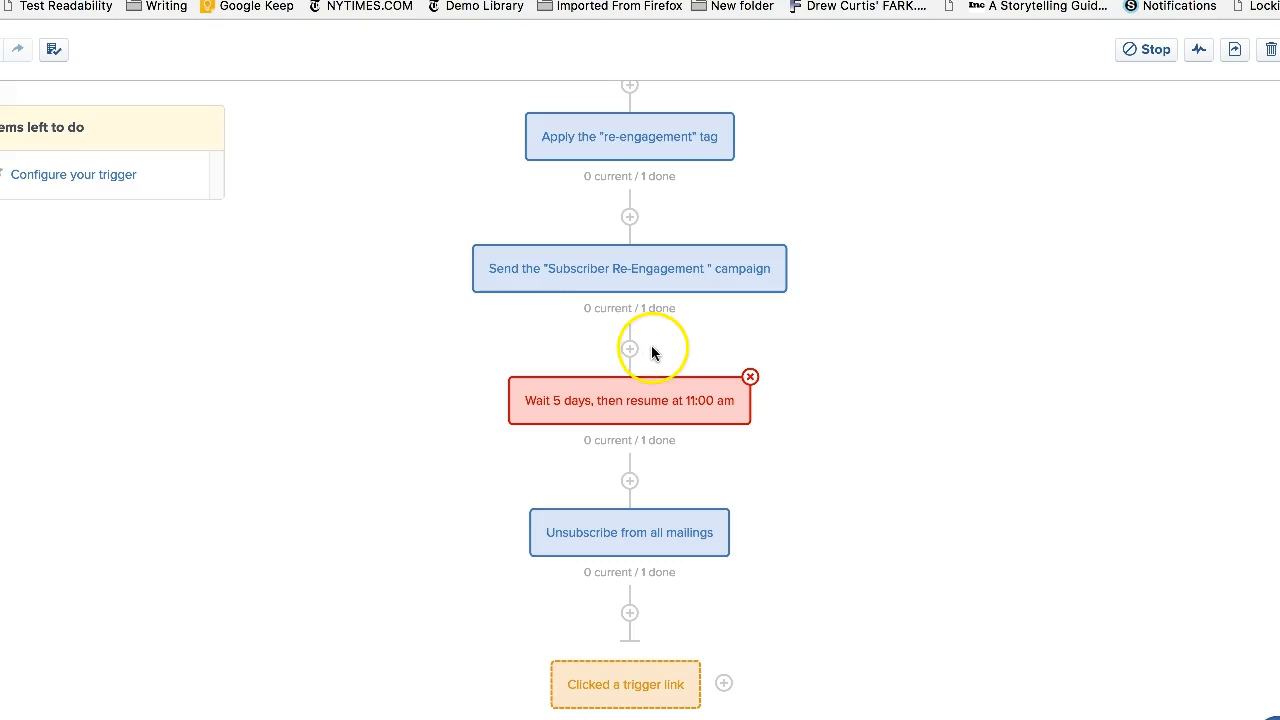
scroll(653, 345, down, 1)
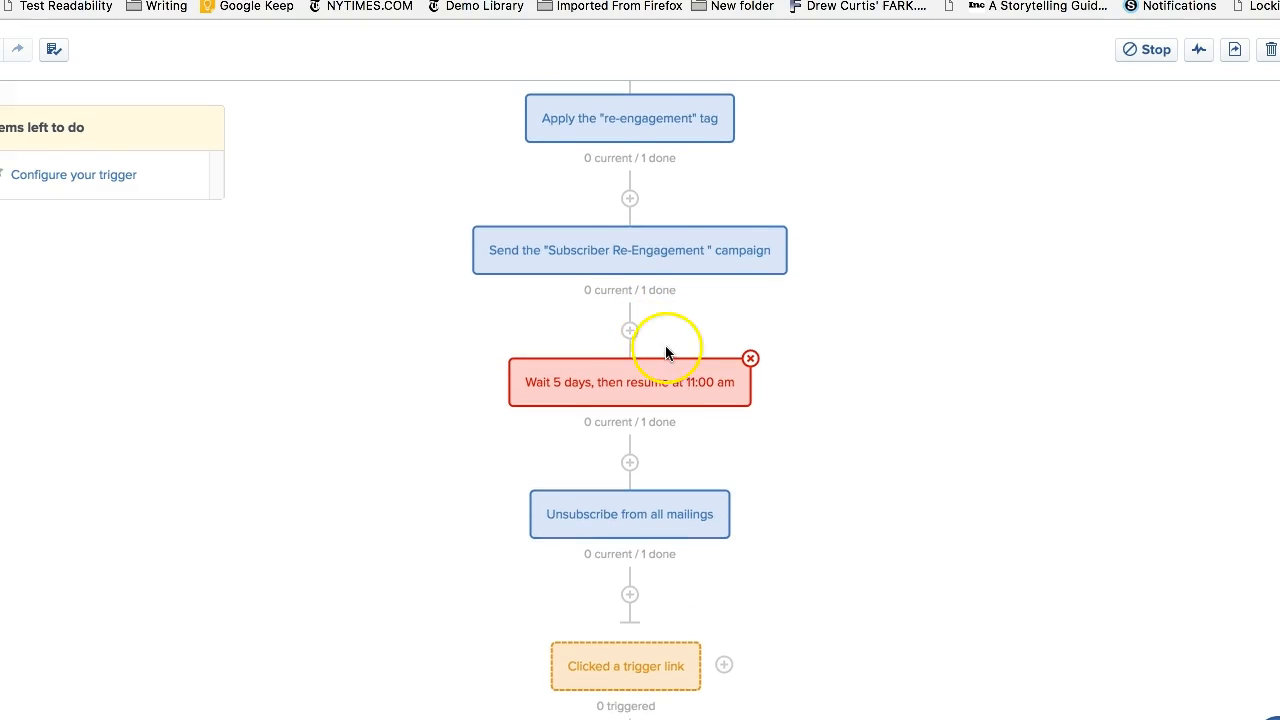
scroll(700, 420, down, 3)
scroll(689, 560, down, 1)
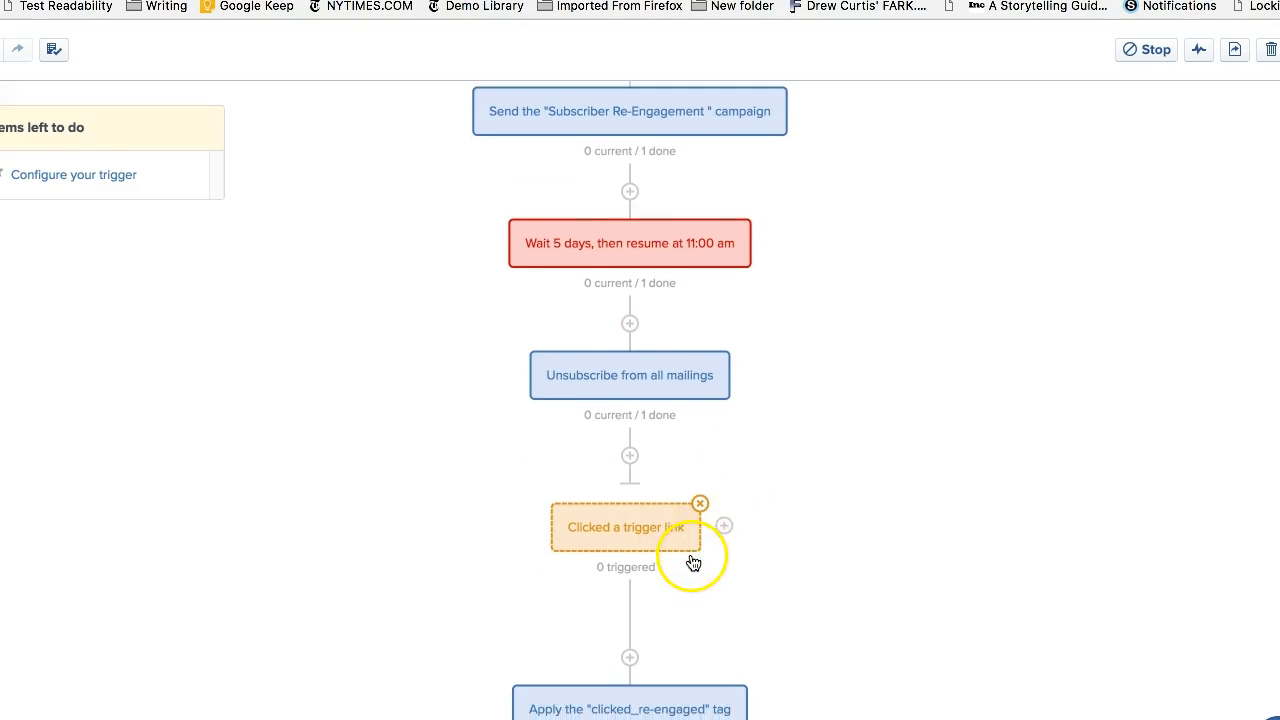
scroll(695, 700, down, 3)
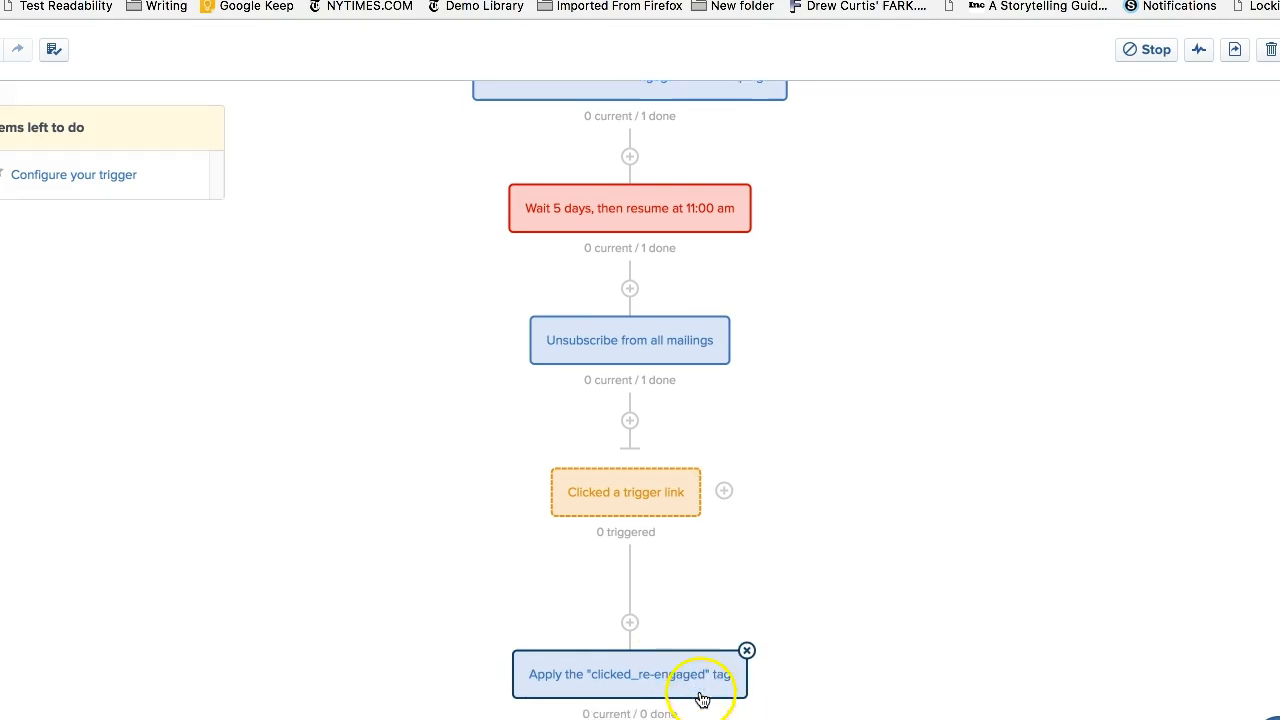
scroll(693, 706, up, 1)
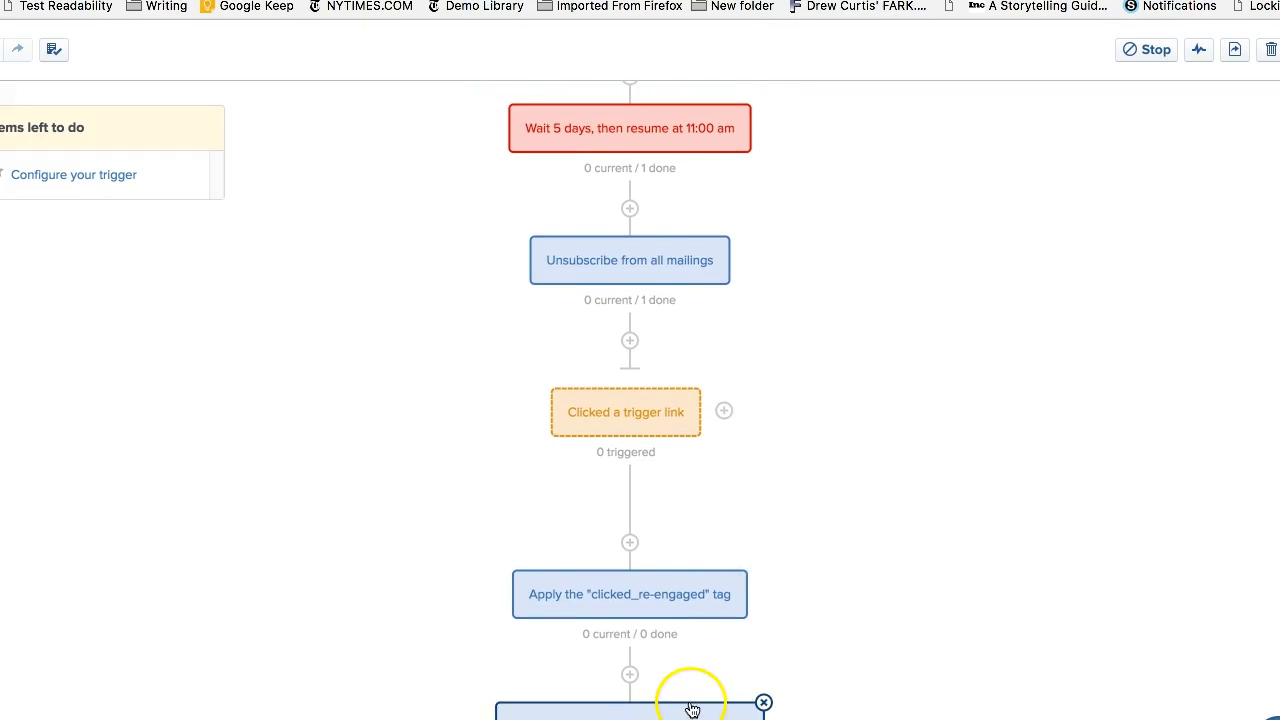
scroll(700, 704, up, 3)
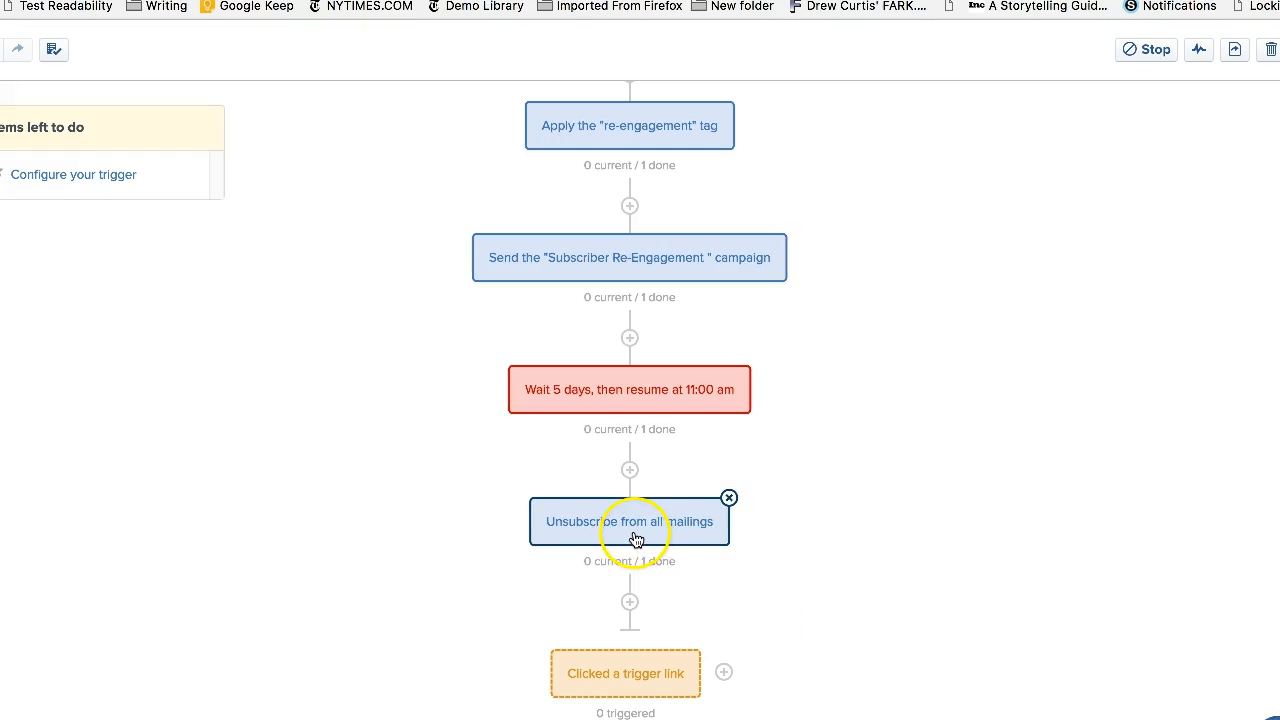
scroll(635, 540, down, 1)
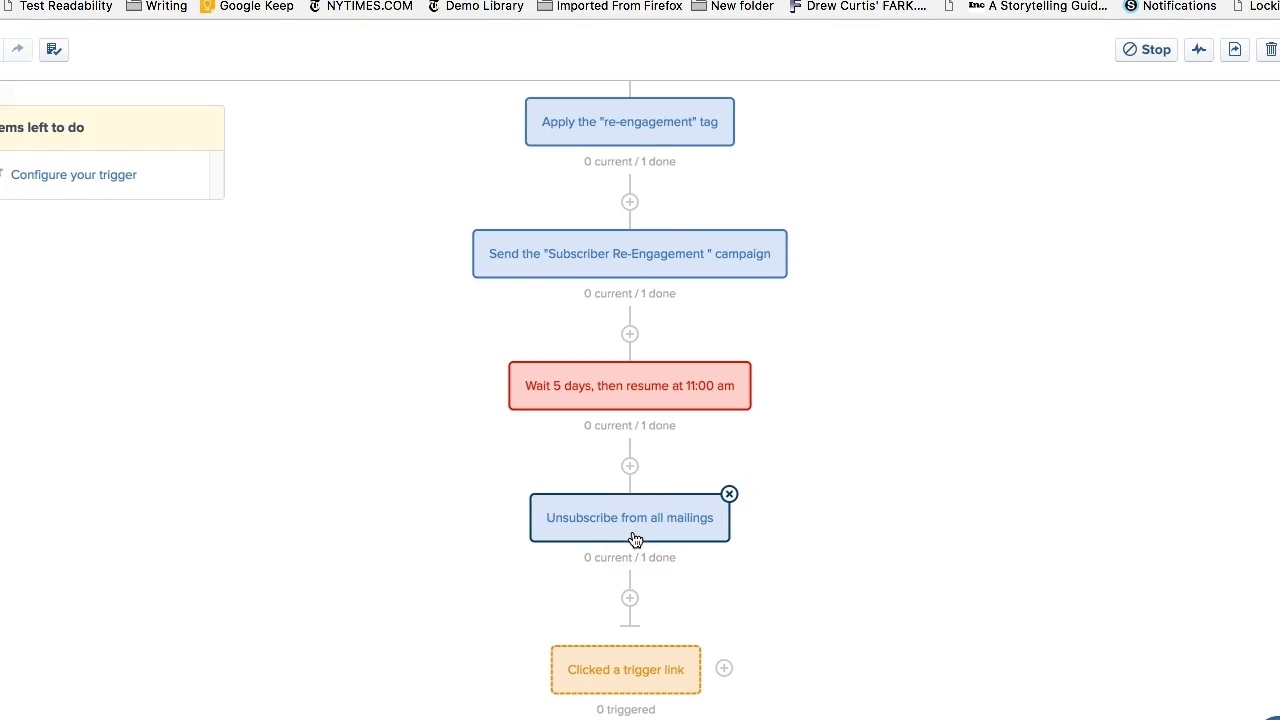
scroll(635, 540, down, 5)
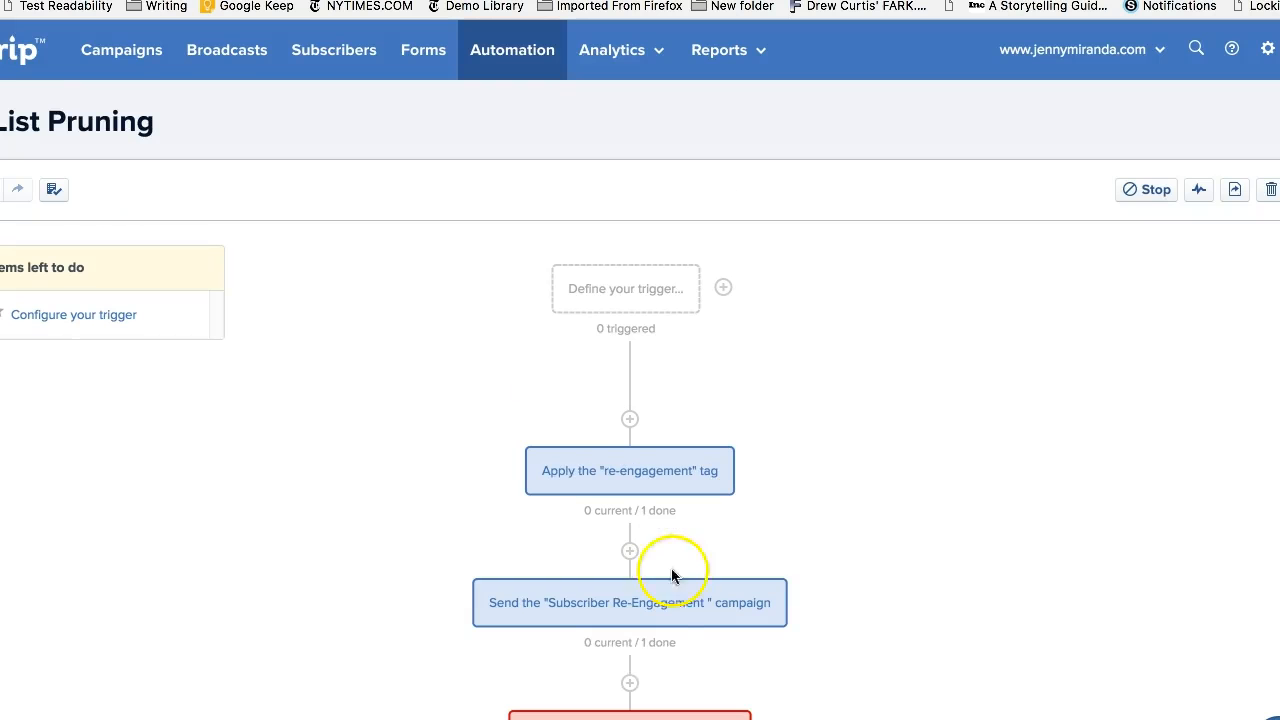
- From the workflow's send-campaign action, view the Subscriber Re-Engagement campaign and open its email "Are you still interested in hearing from me?"
click(665, 604)
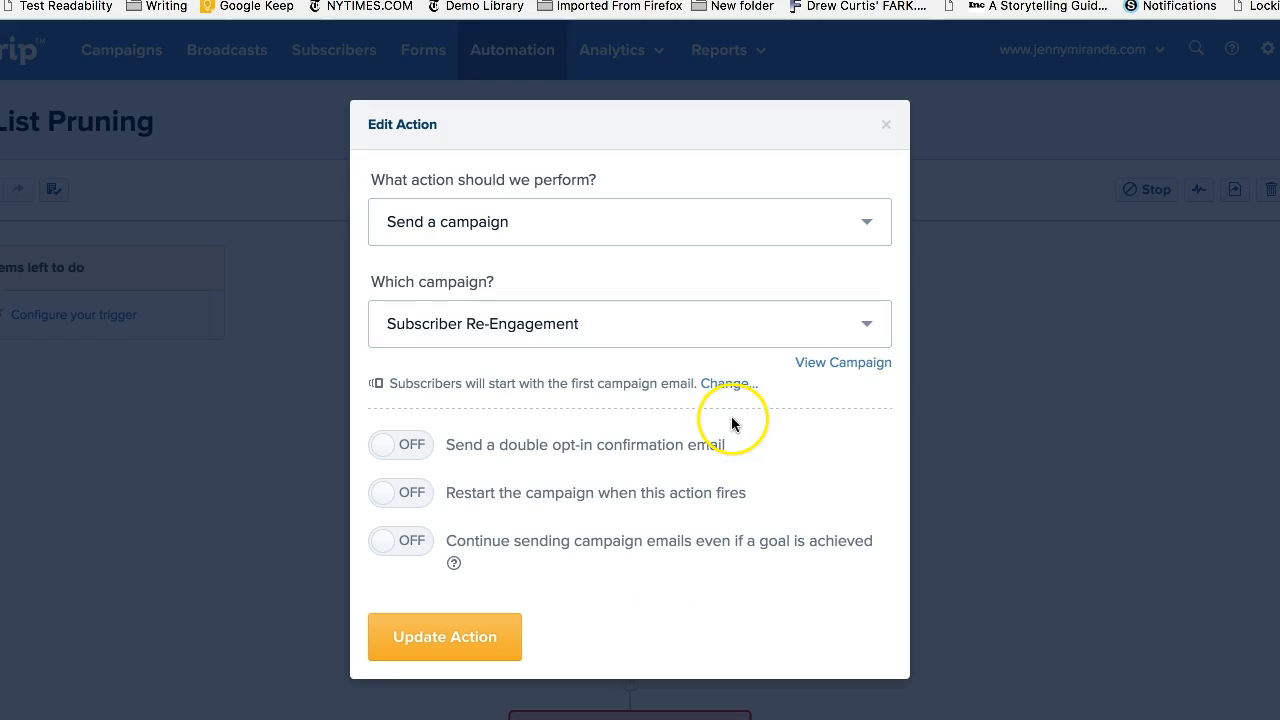
click(832, 363)
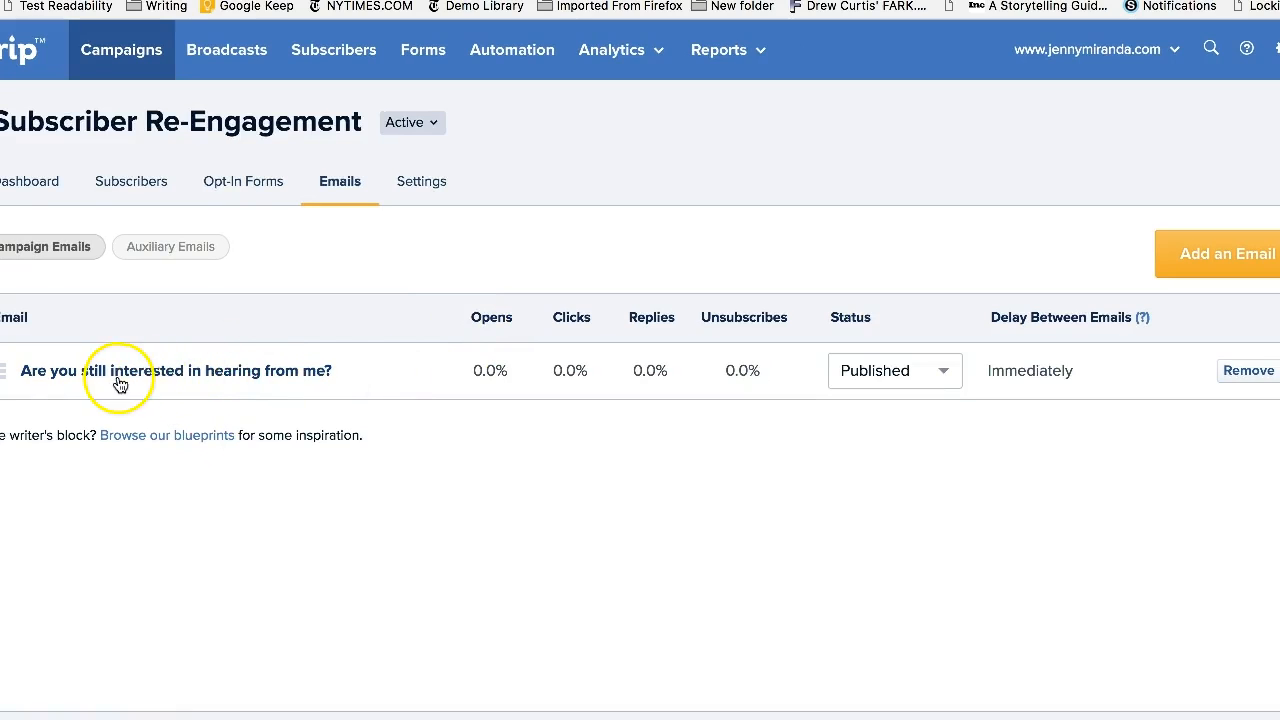
click(193, 375)
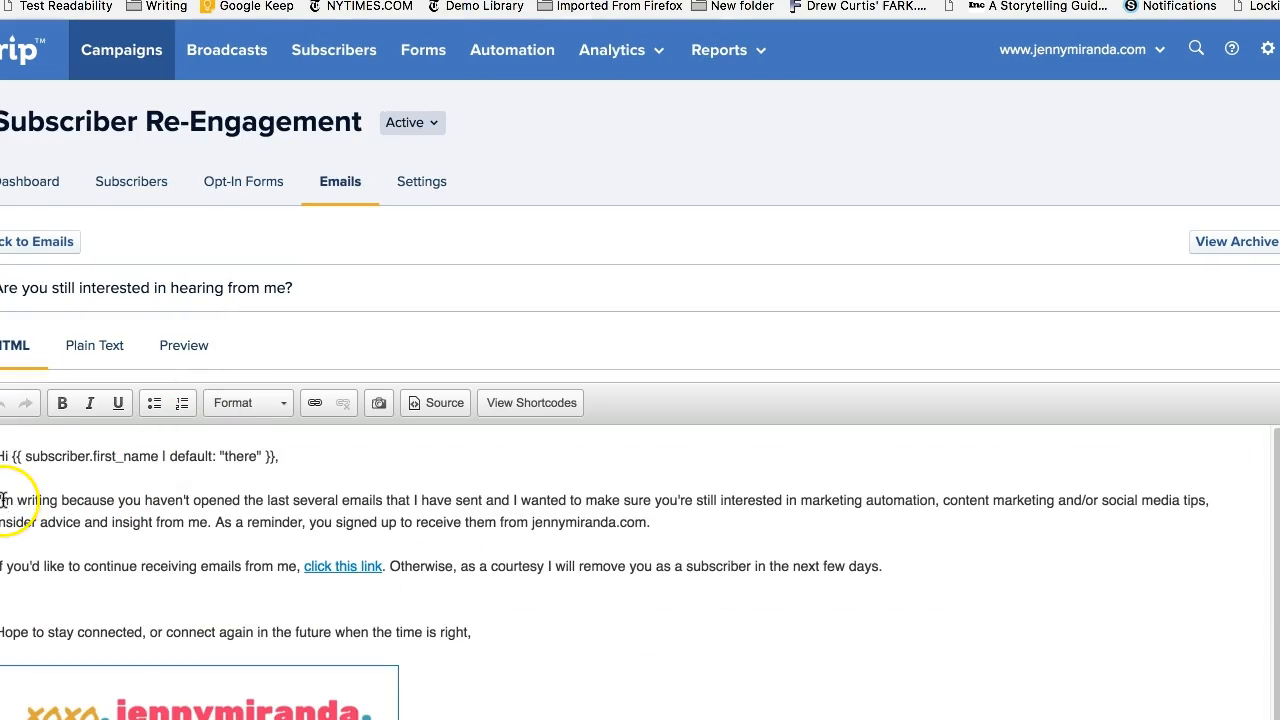
- Preview the re-engagement email and read through its message as a subscriber receives it
click(176, 345)
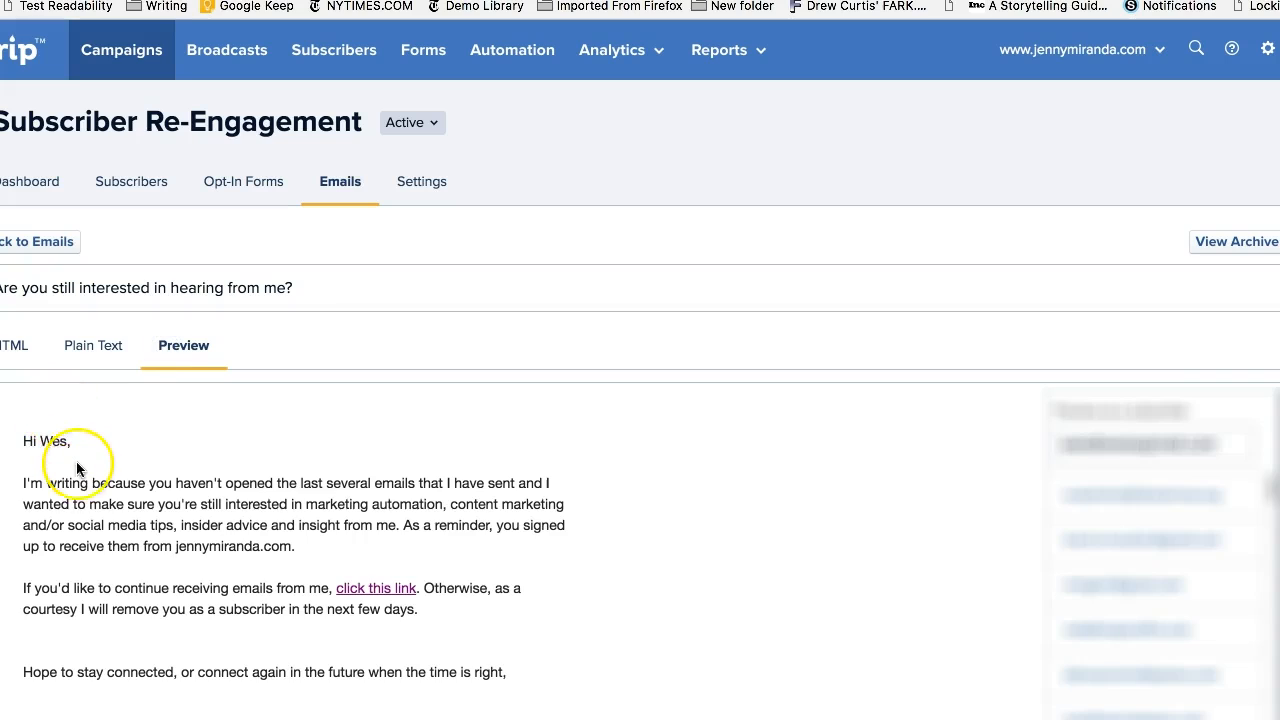
scroll(76, 461, down, 2)
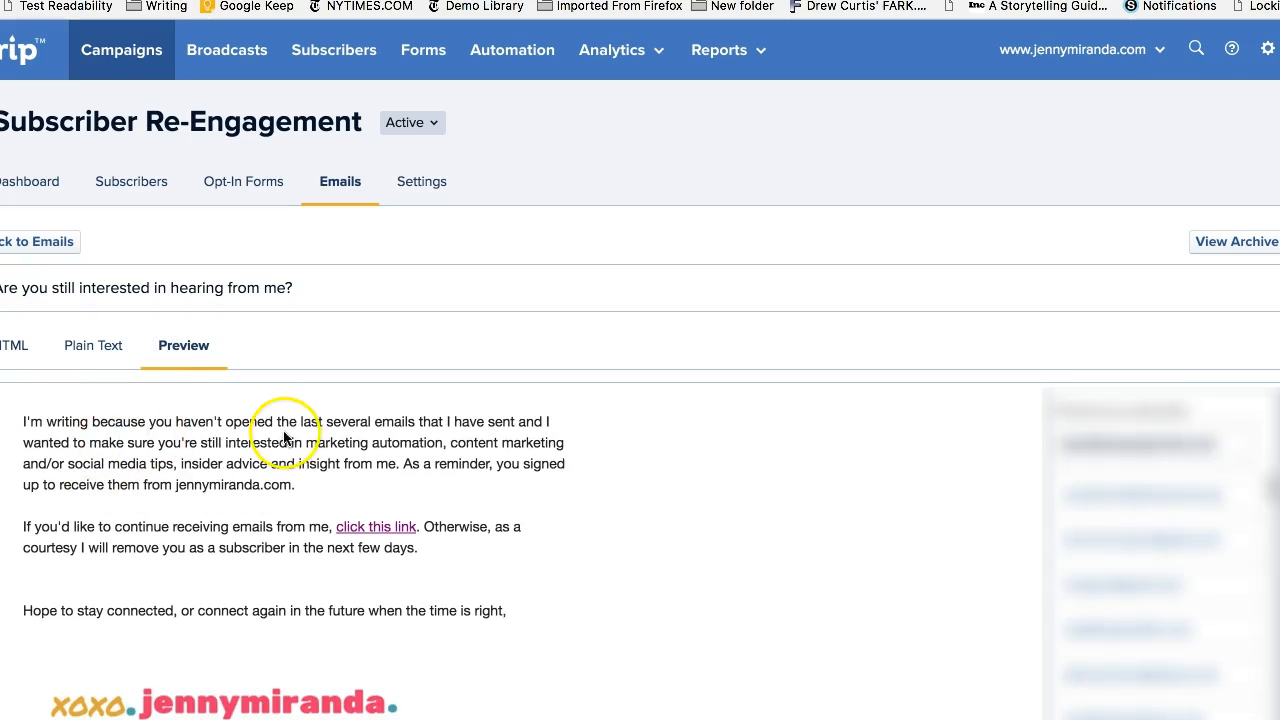
click(512, 437)
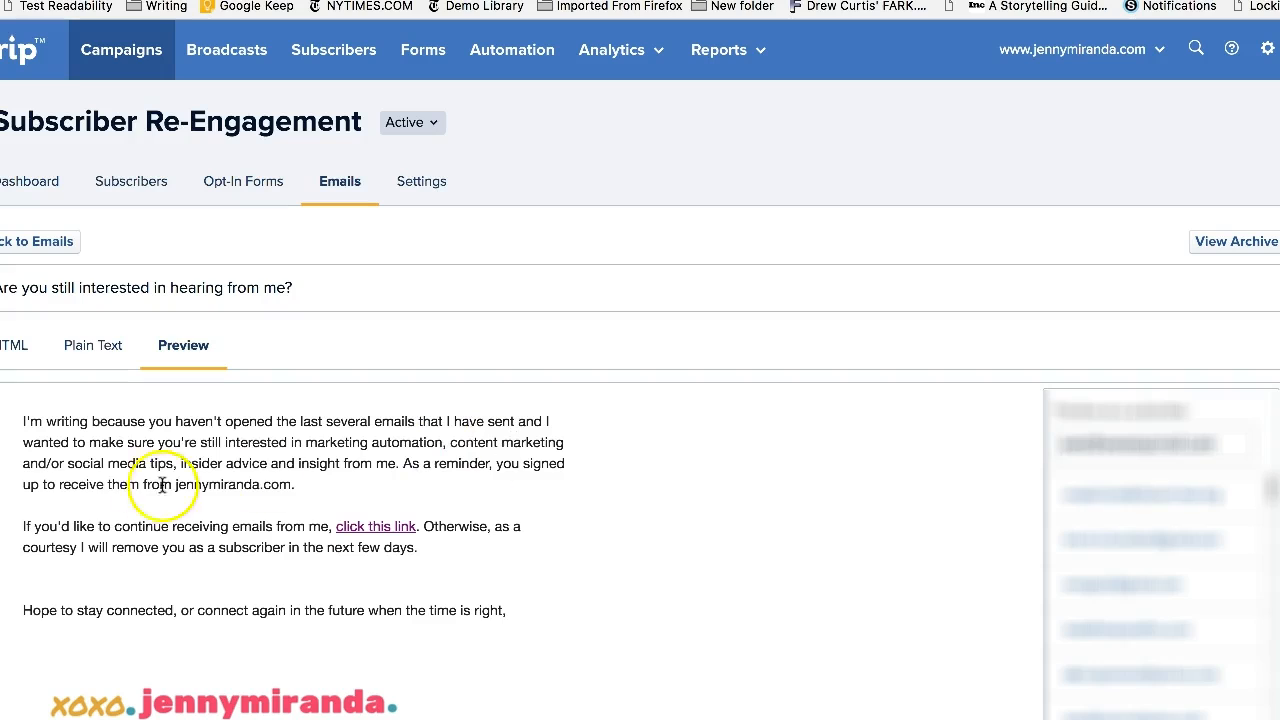
- Return to the email's HTML version and inspect the trigger link settings behind "click this link" without changing them
click(14, 347)
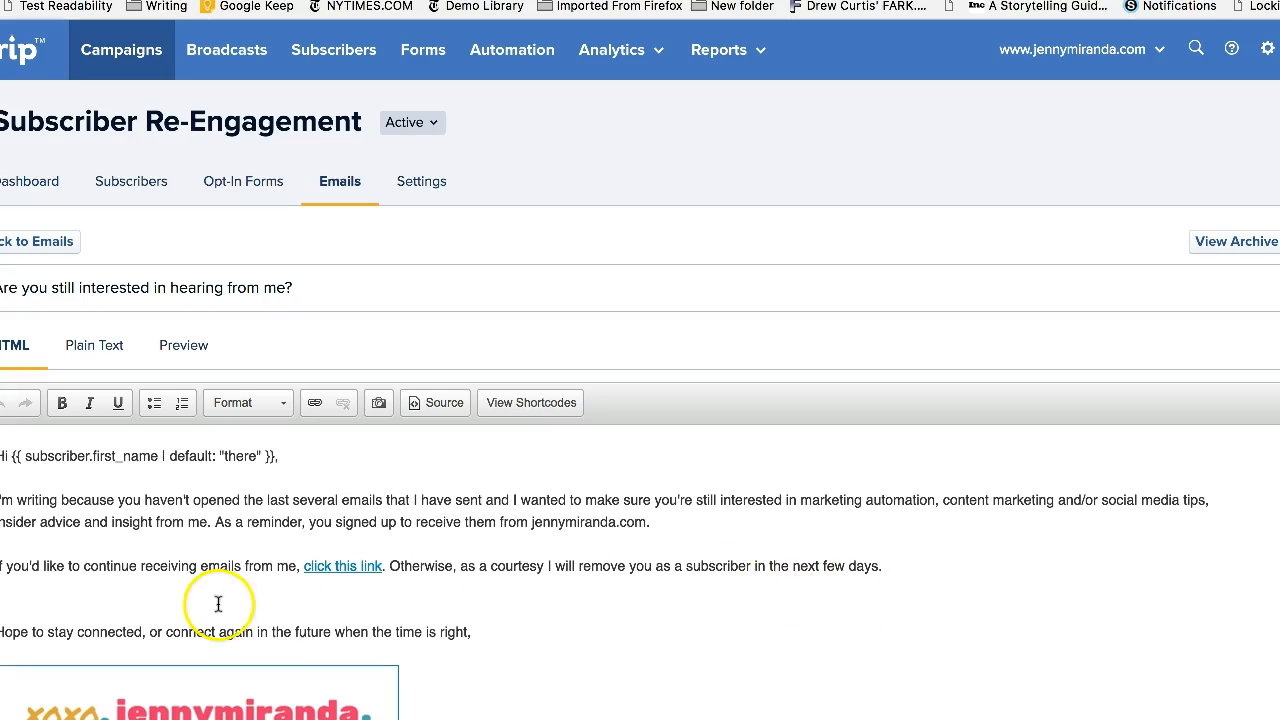
double_click(325, 567)
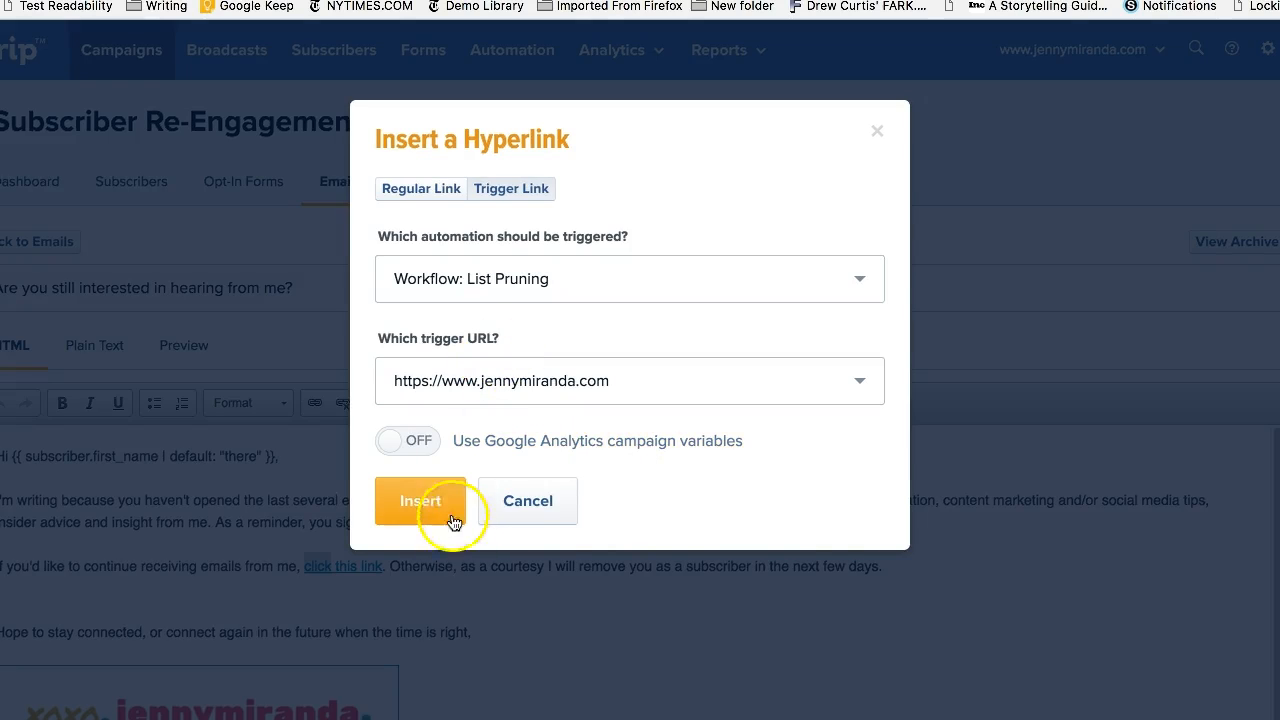
click(531, 503)
scroll(263, 562, down, 3)
scroll(263, 562, up, 3)
- Reopen the List Pruning workflow and review its campaign, wait and unsubscribe steps down to the trigger-link goal
click(518, 68)
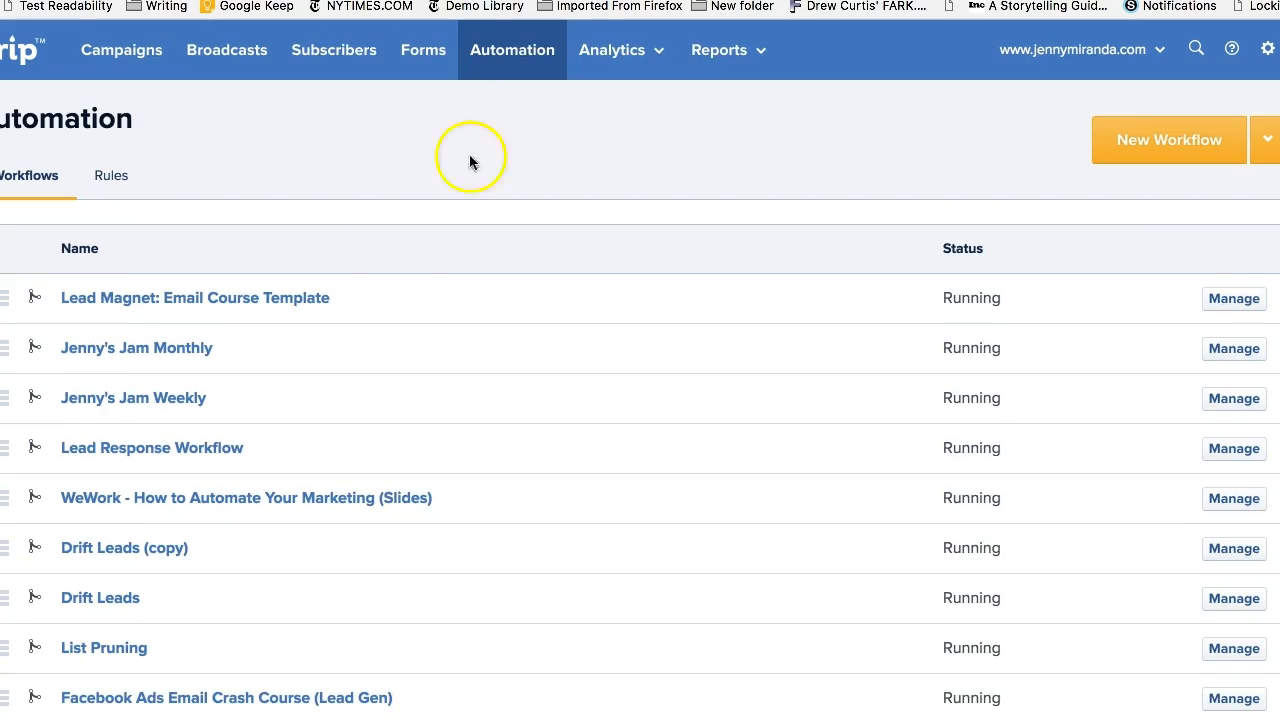
click(118, 649)
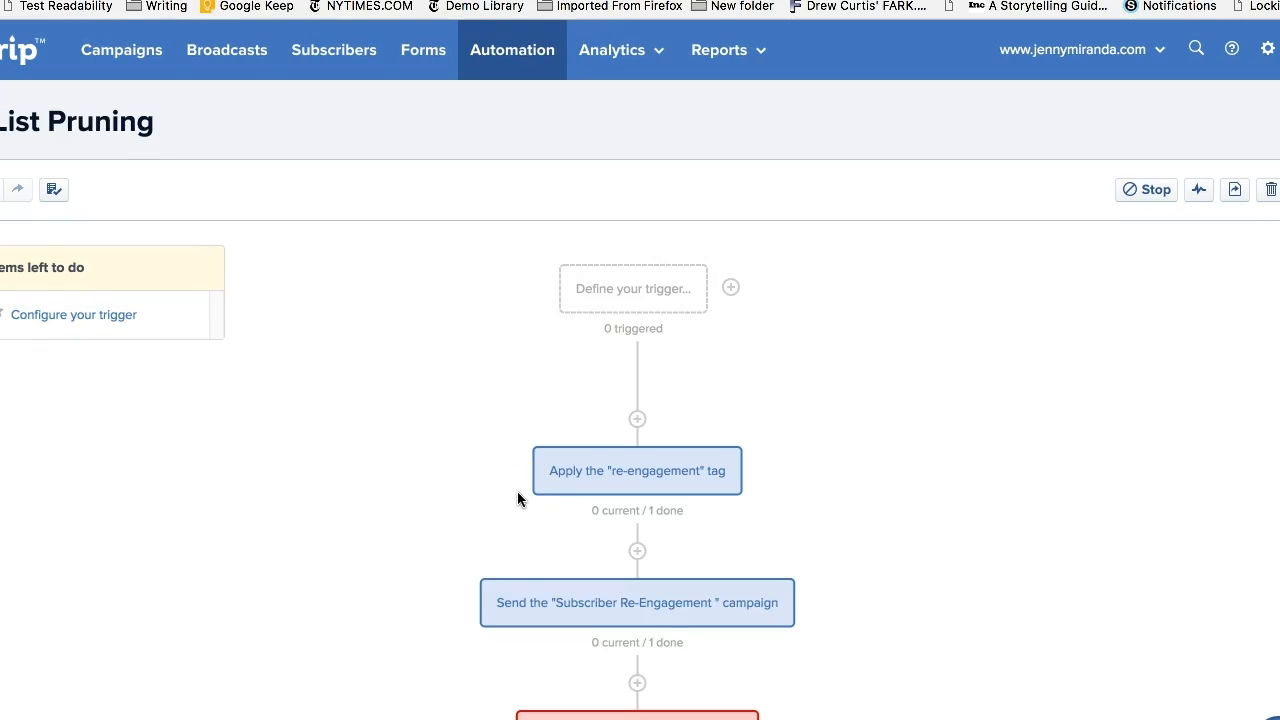
scroll(517, 491, down, 3)
scroll(744, 477, down, 3)
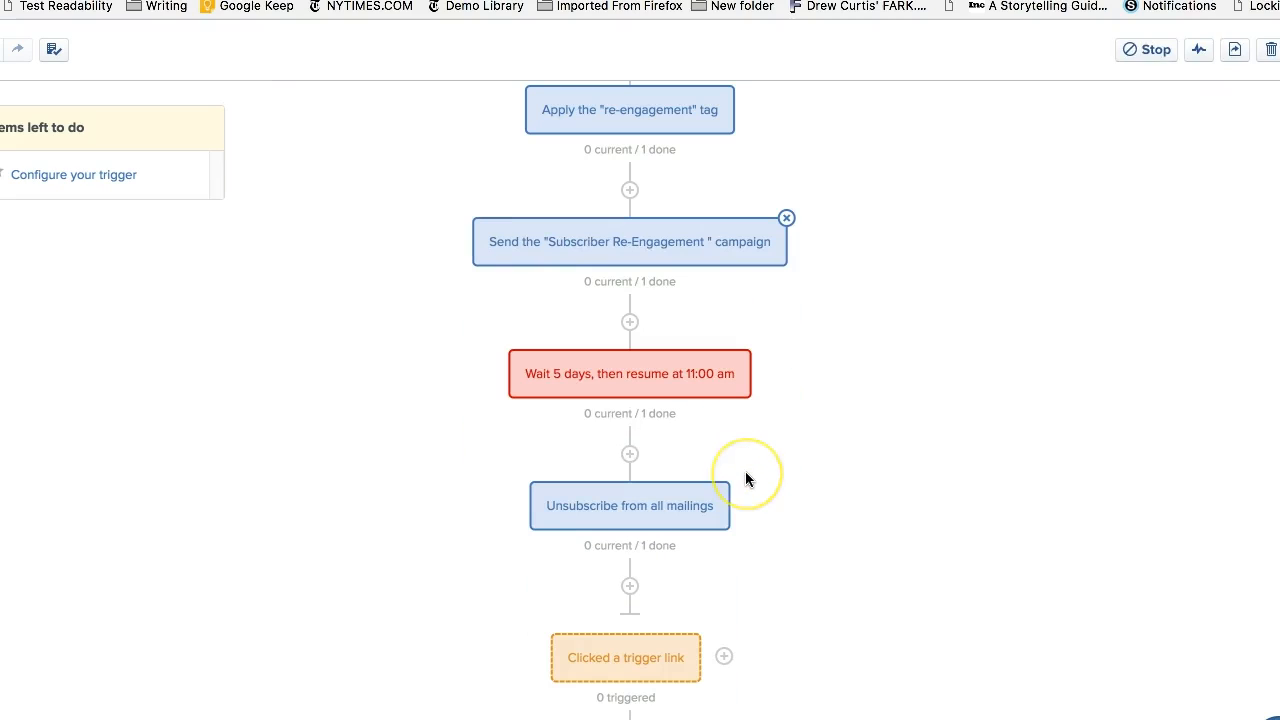
click(709, 245)
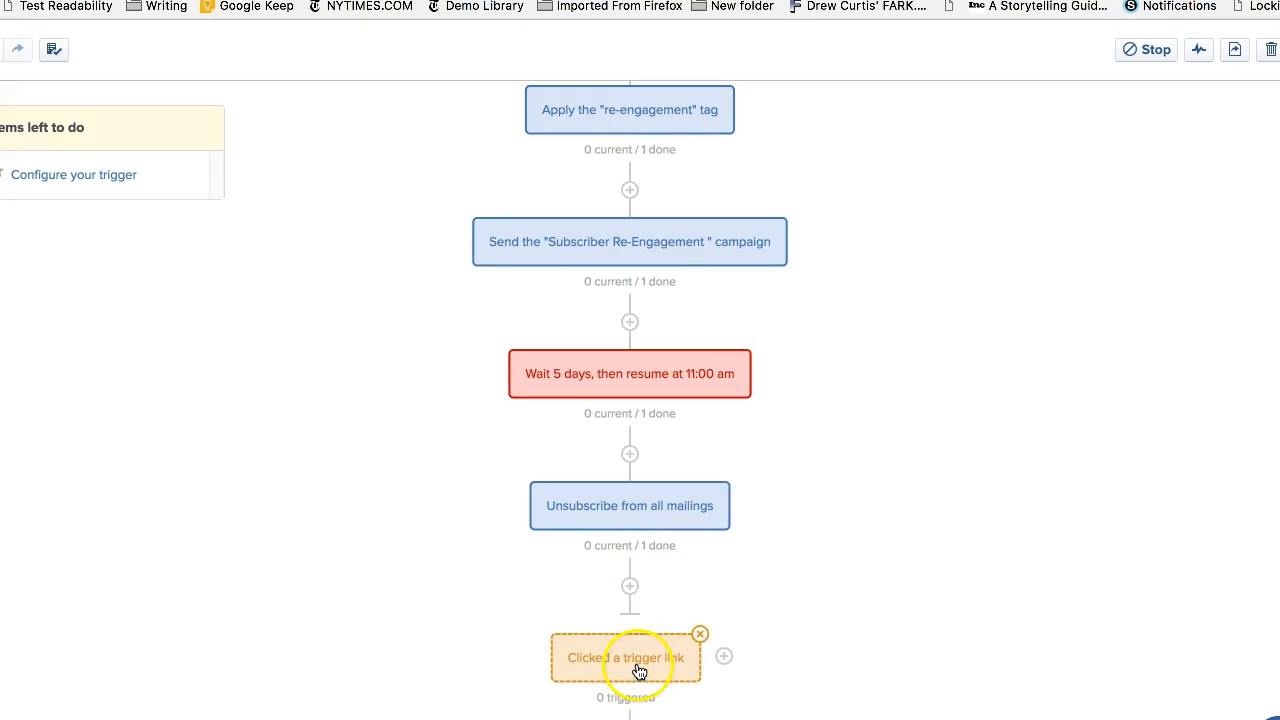
- Review the actions after the trigger-link goal, opening and reading the one-off email "Glad to have you back in the loop!"
scroll(640, 670, down, 3)
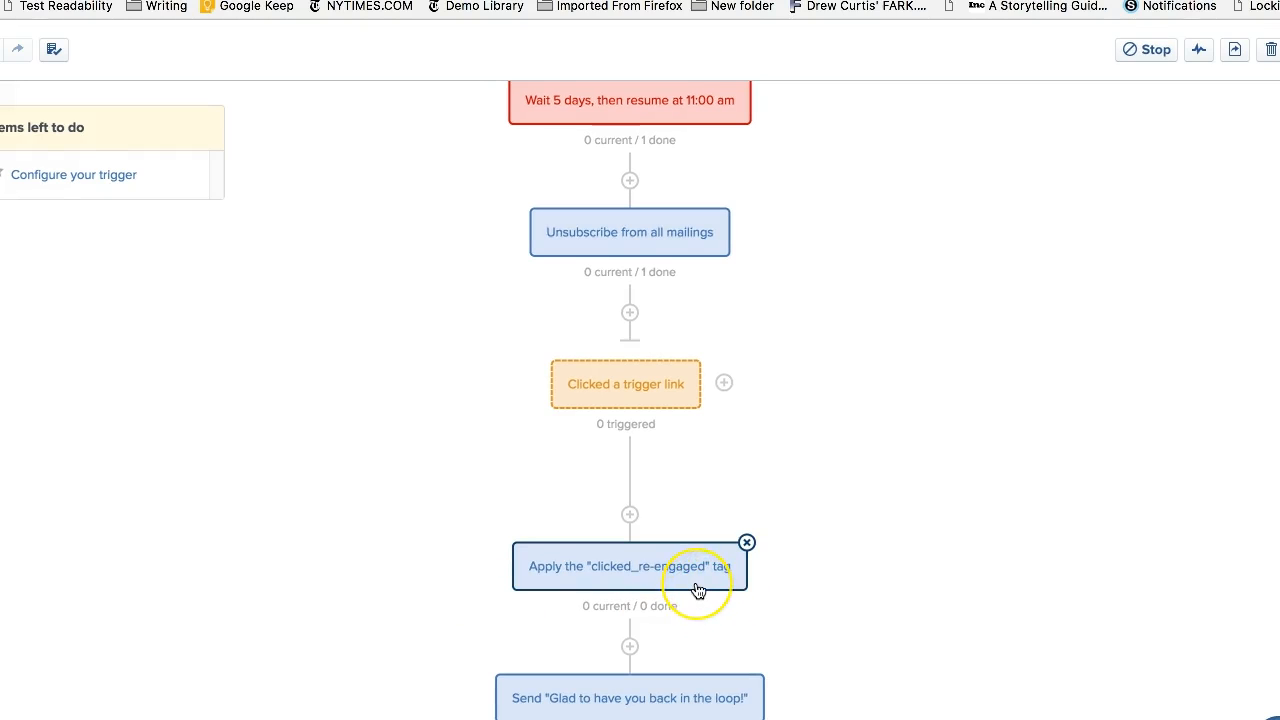
scroll(698, 591, down, 3)
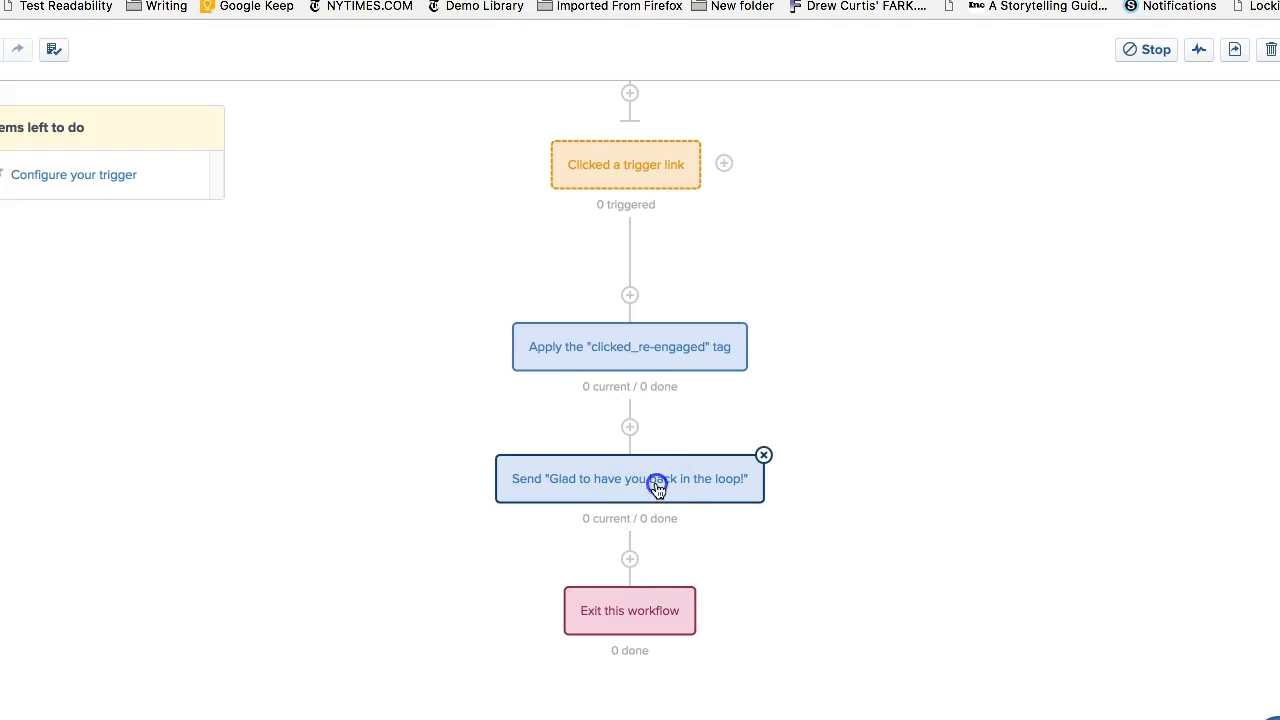
click(684, 500)
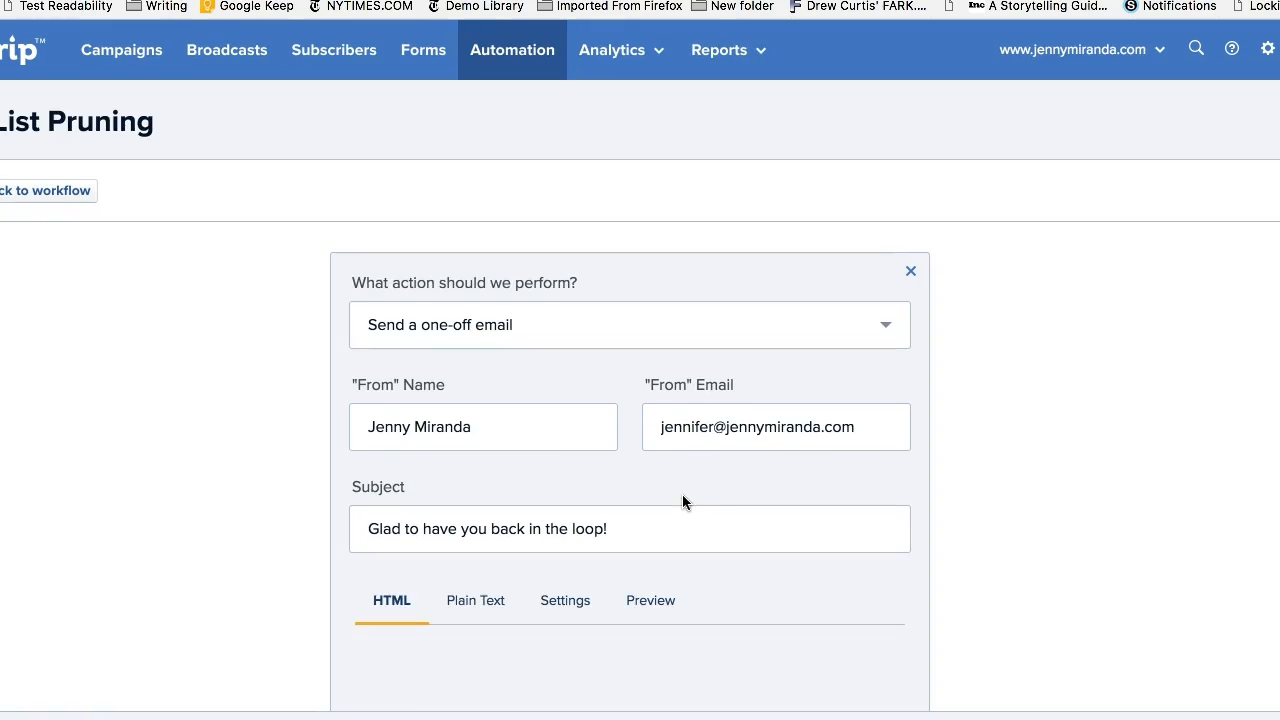
scroll(681, 495, down, 3)
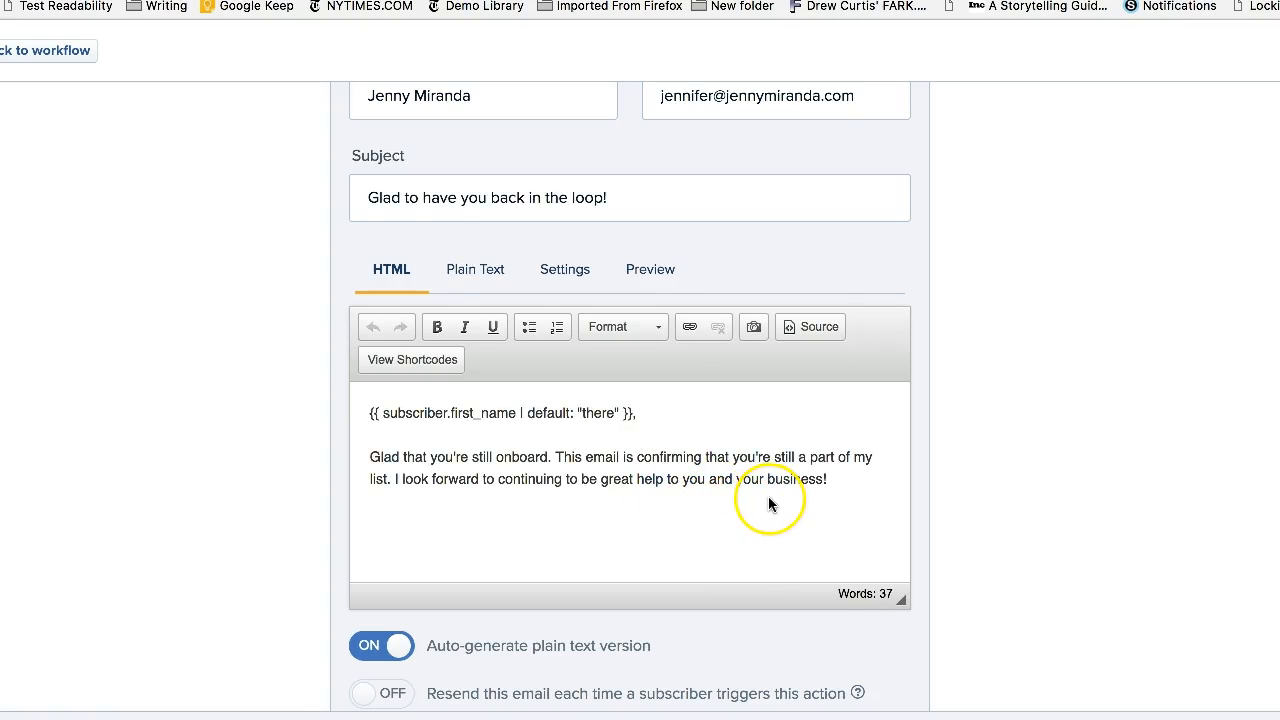
scroll(769, 498, down, 1)
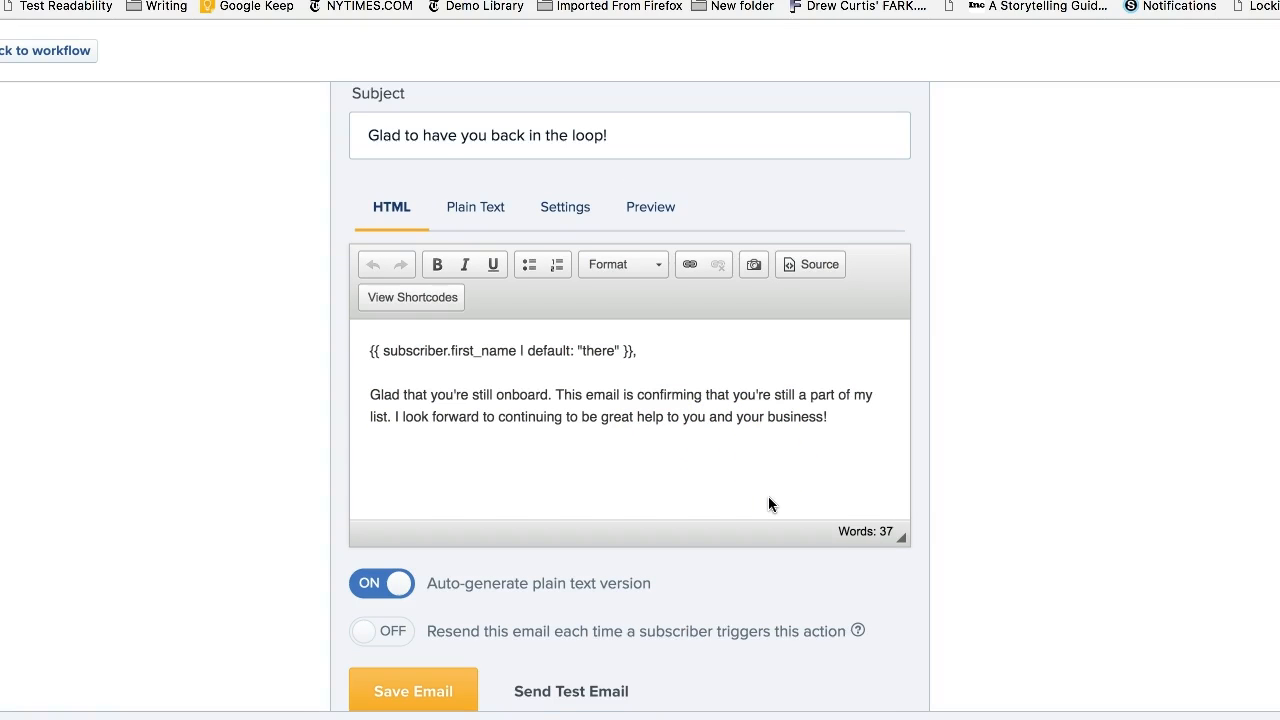
scroll(768, 504, down, 2)
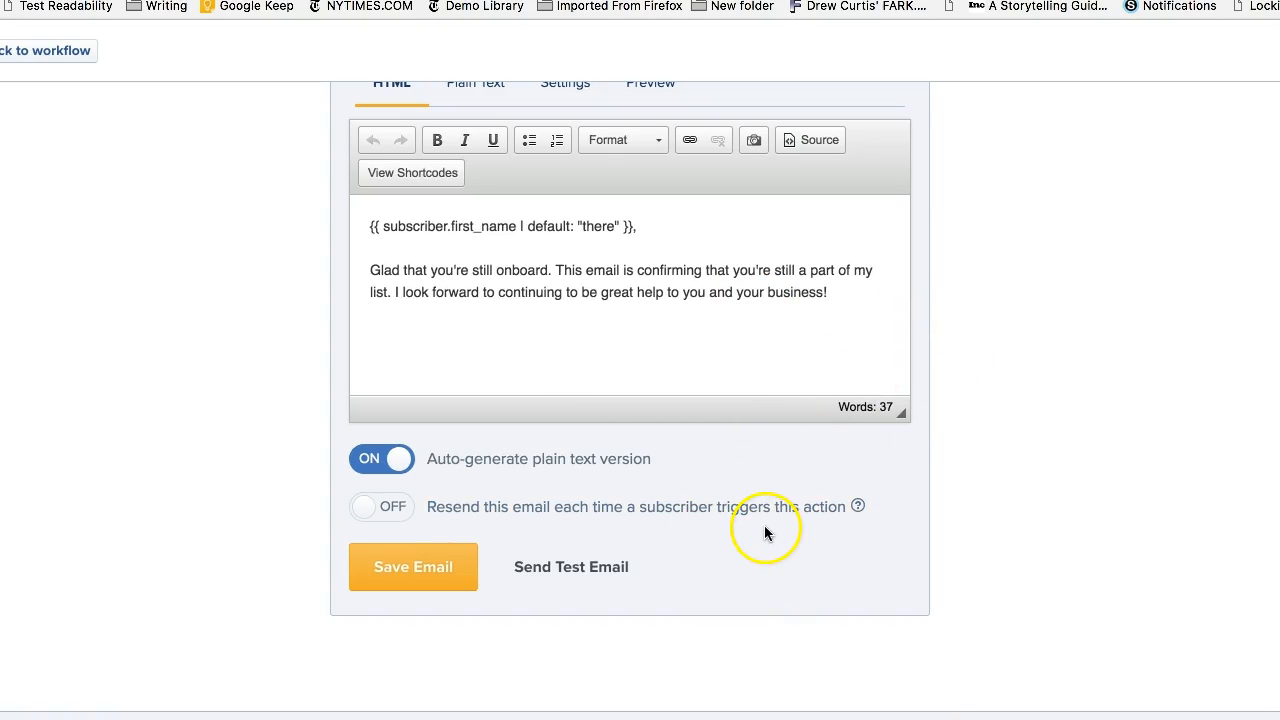
- Return from the one-off email to the List Pruning workflow and look over its steps back up to the trigger
scroll(764, 525, up, 6)
click(82, 204)
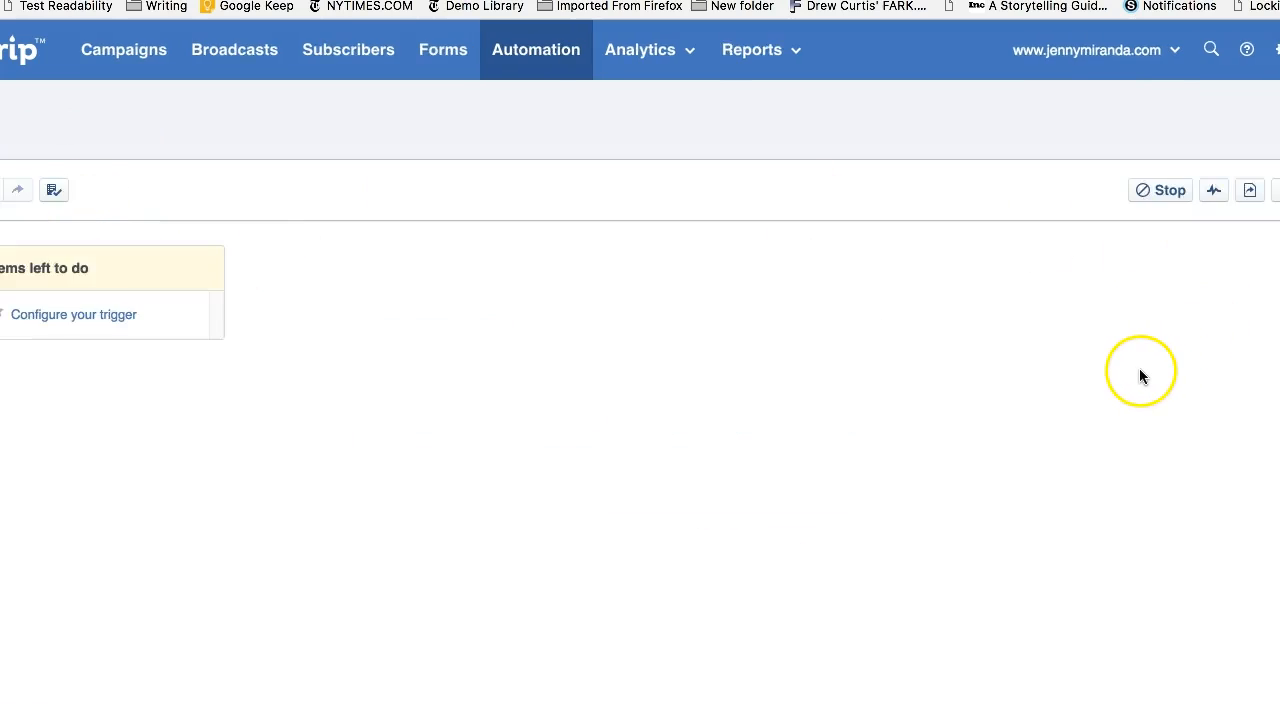
scroll(1044, 401, up, 8)
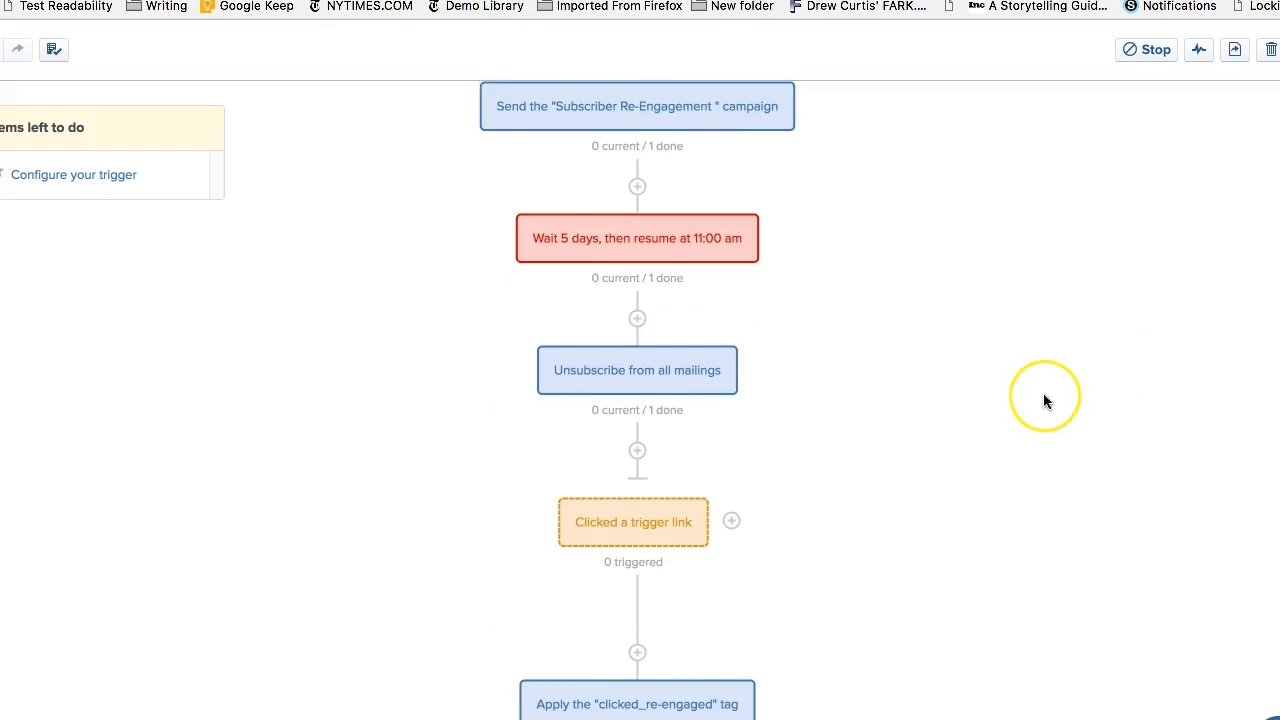
scroll(1043, 401, up, 2)
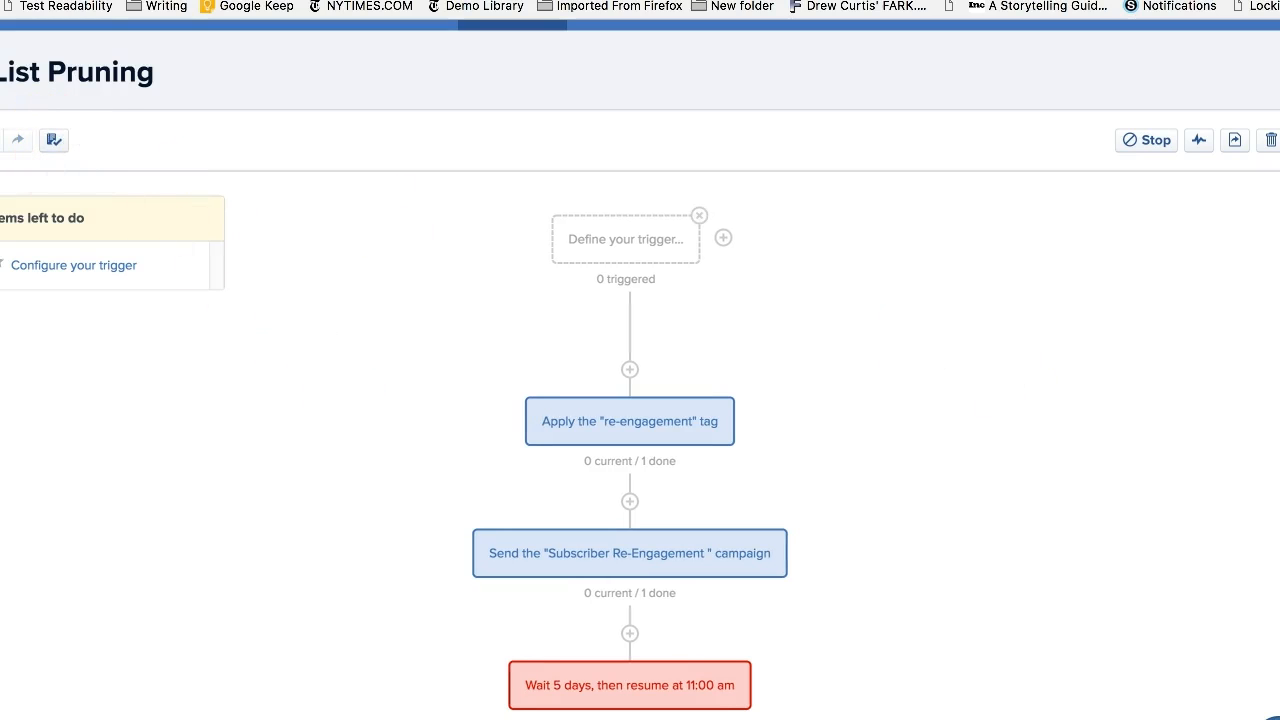
- From the Automation workflow list, create a new workflow named "List Pruning Example"
click(3, 70)
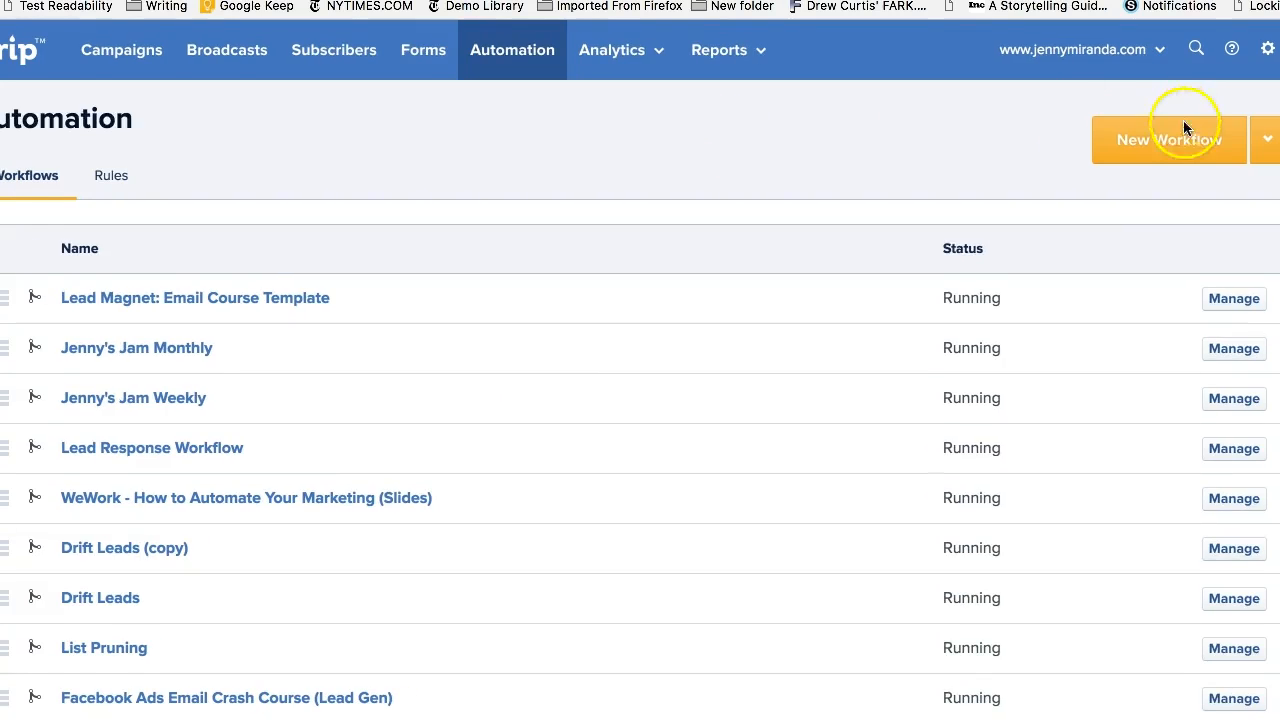
click(1184, 127)
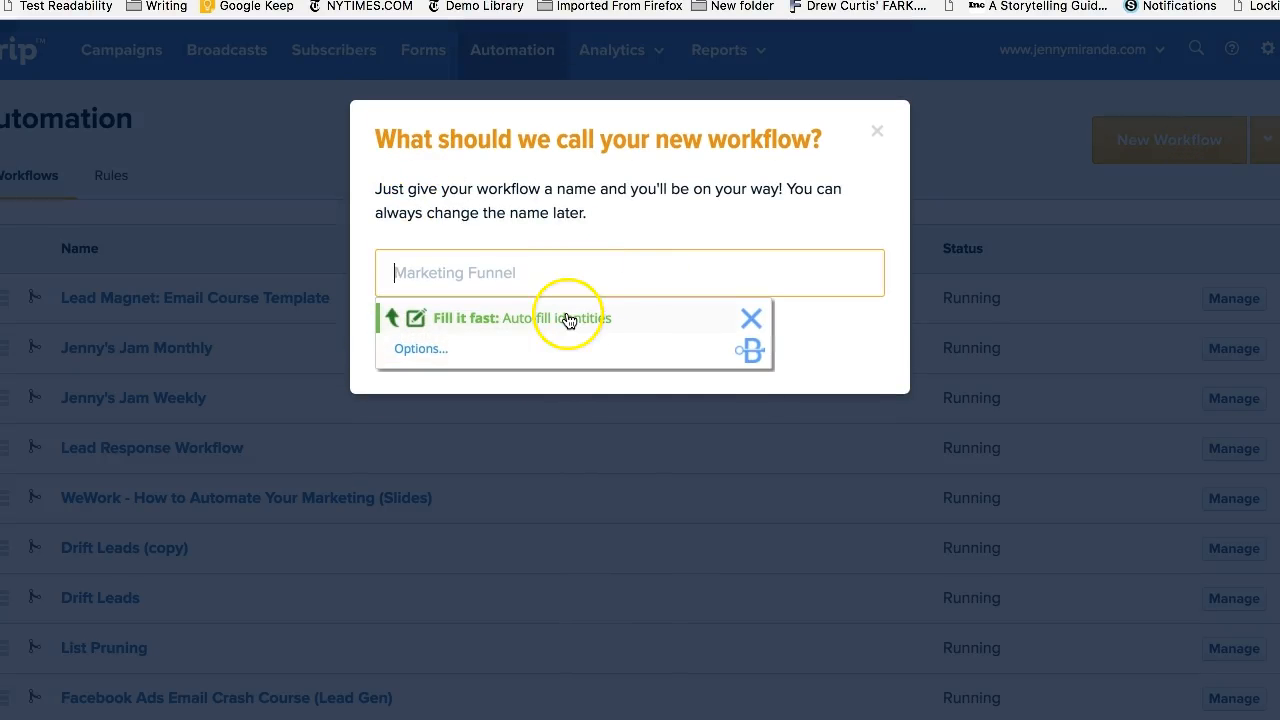
text(List )
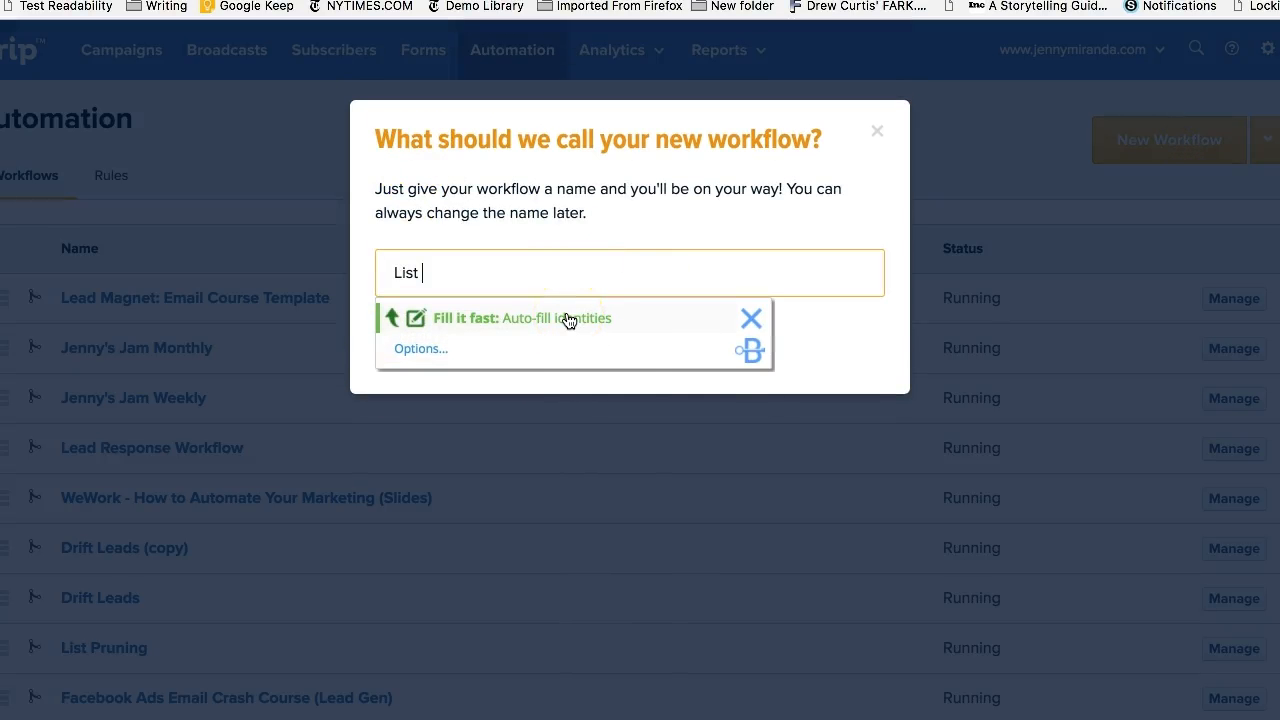
text(Pruning Example)
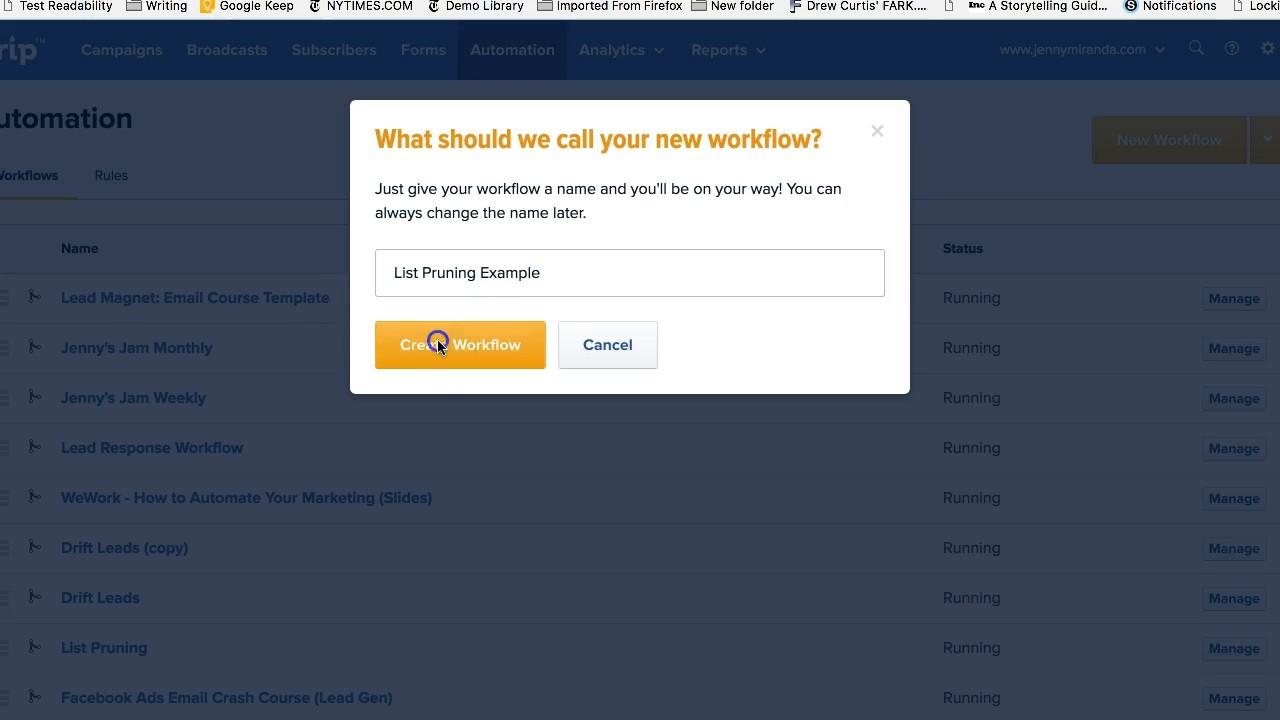
click(437, 344)
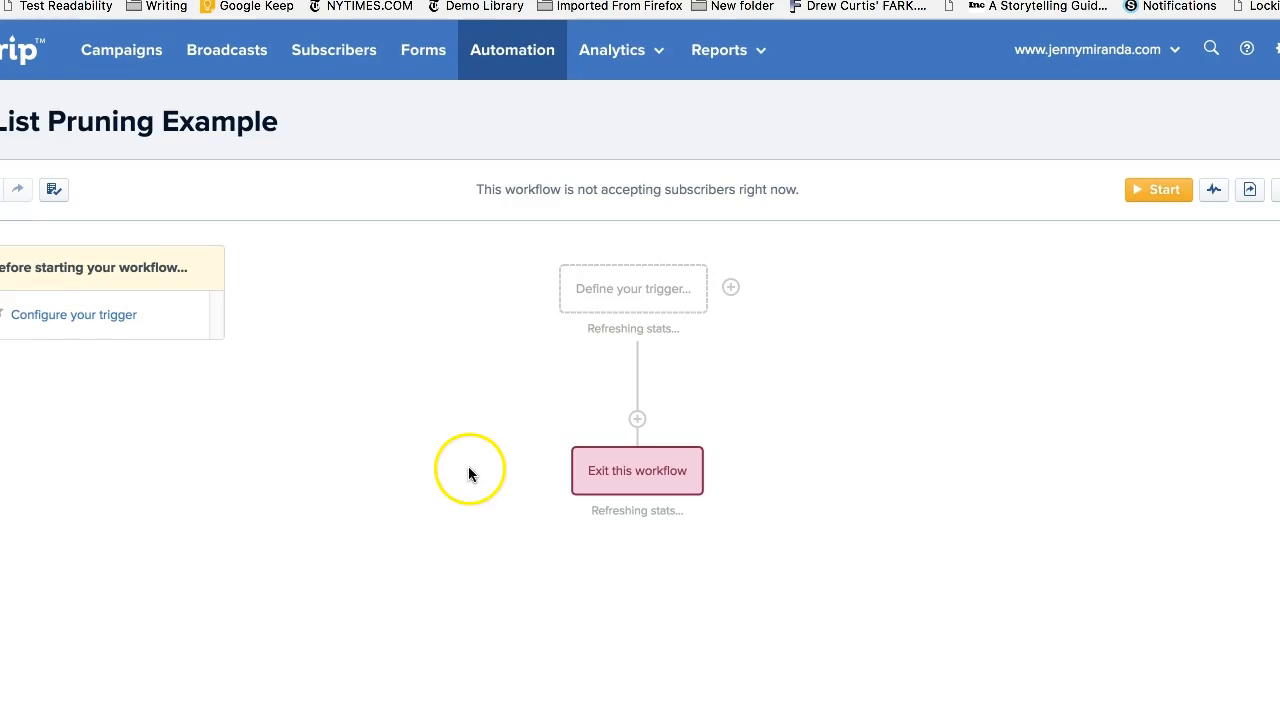
- Add an action between the trigger and the exit that applies the existing "Re-engagement" tag
click(637, 419)
click(565, 268)
click(498, 230)
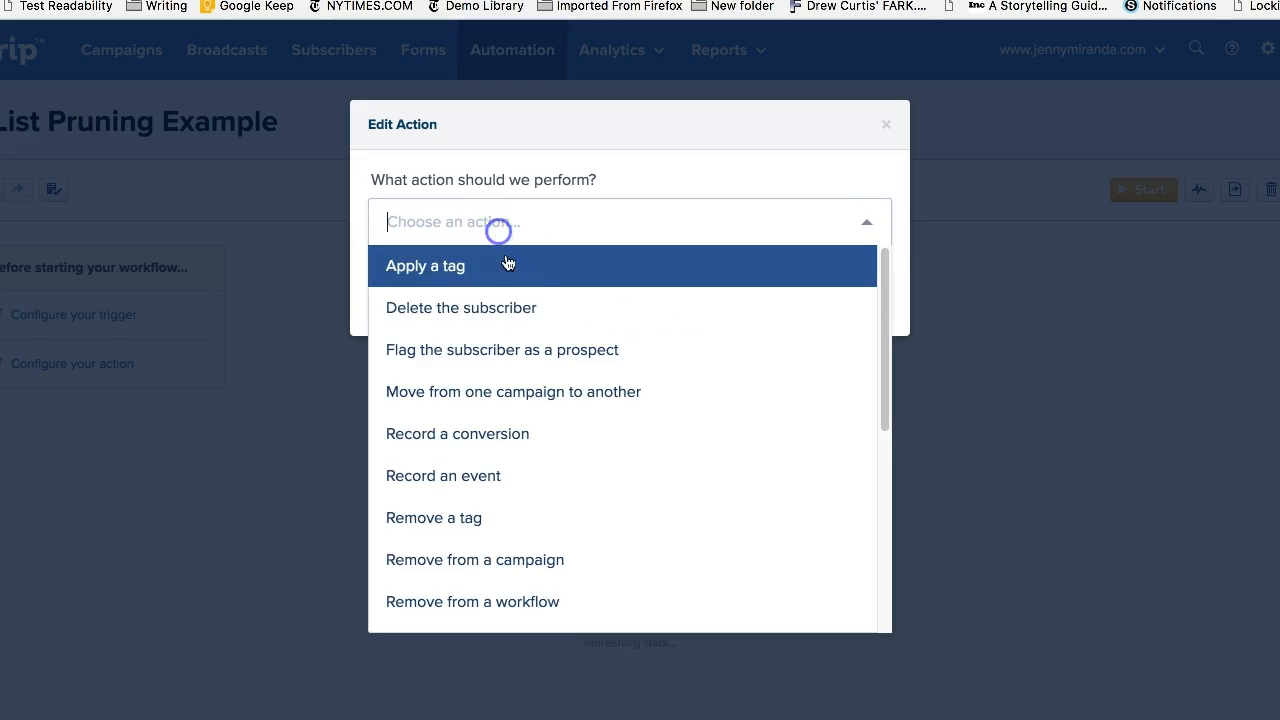
click(507, 265)
click(479, 326)
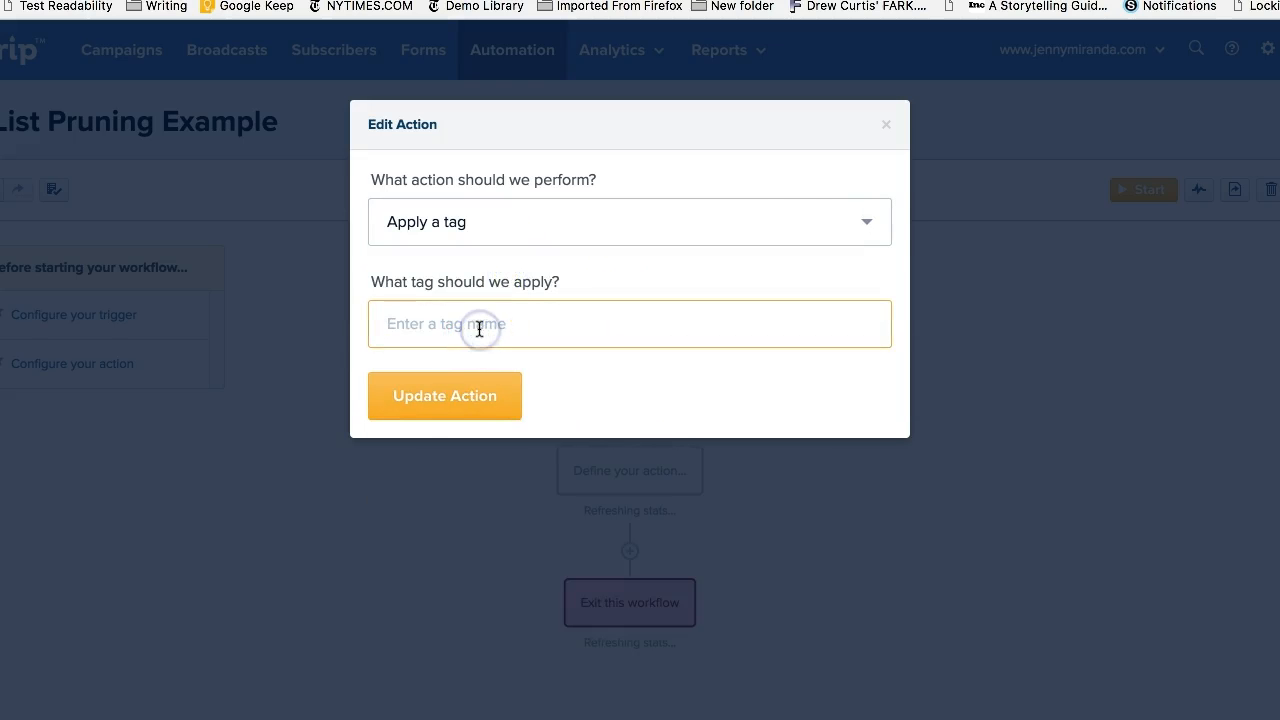
text(re-)
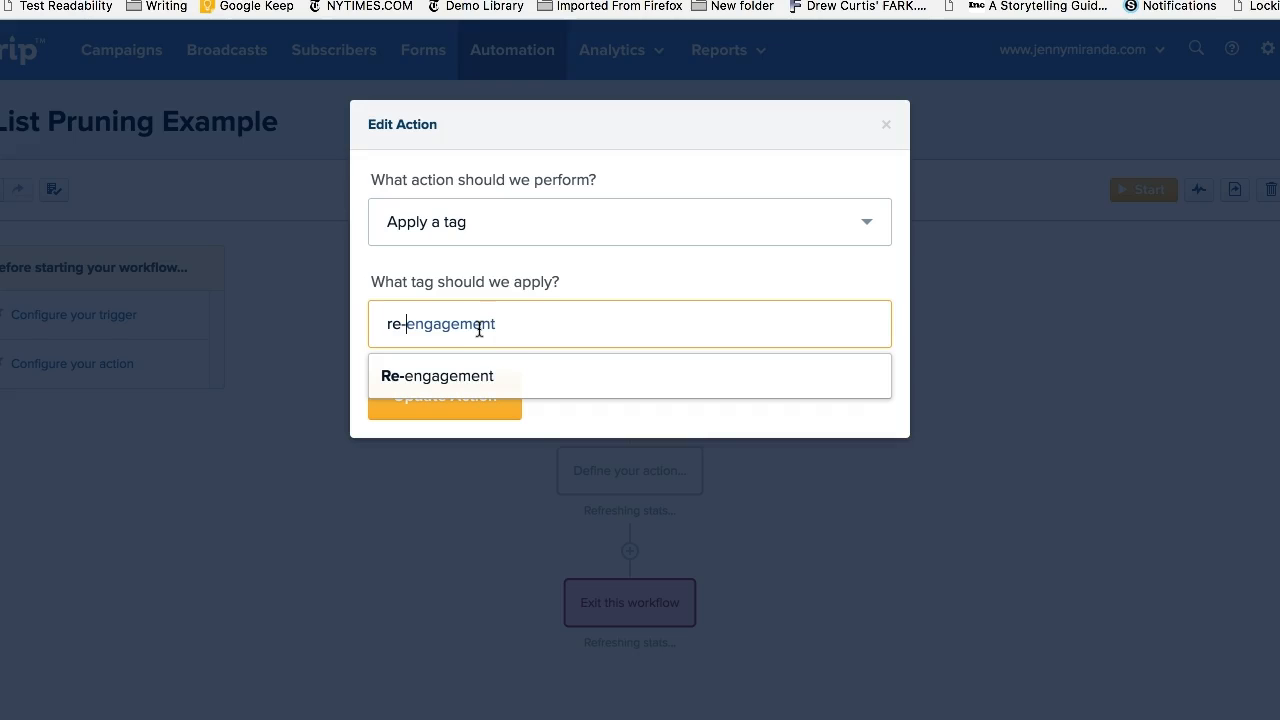
click(477, 376)
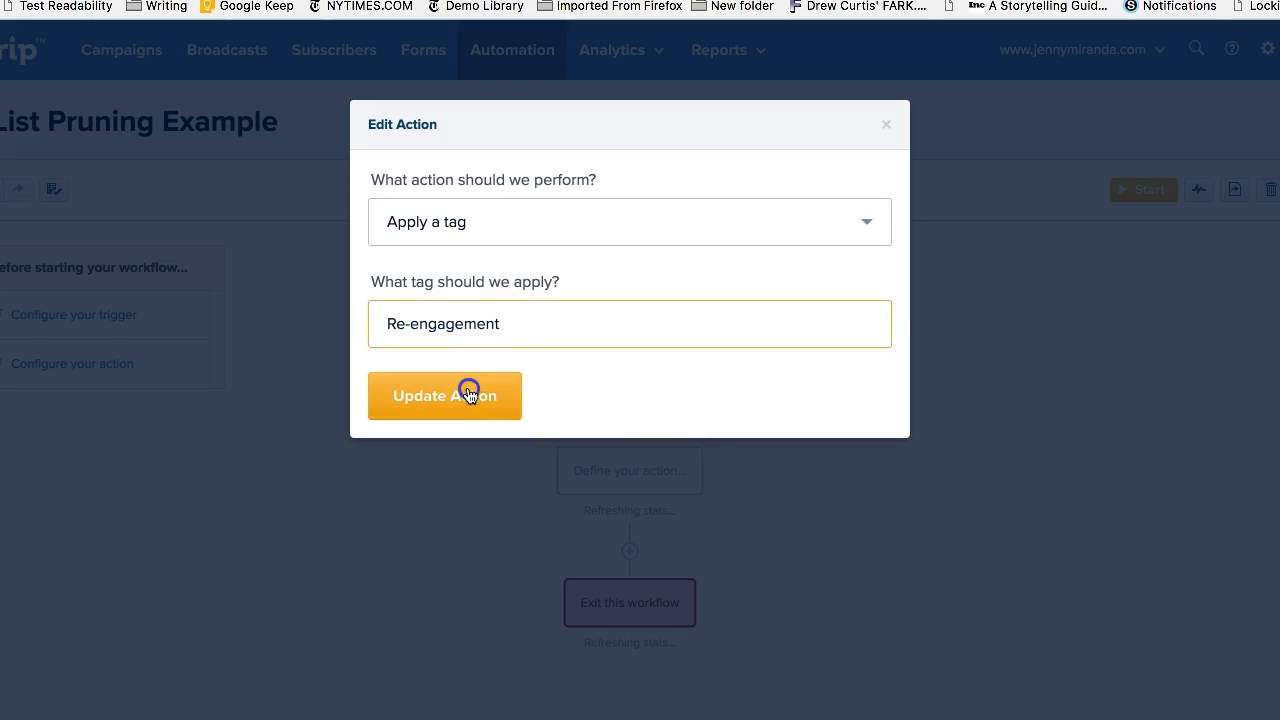
click(468, 394)
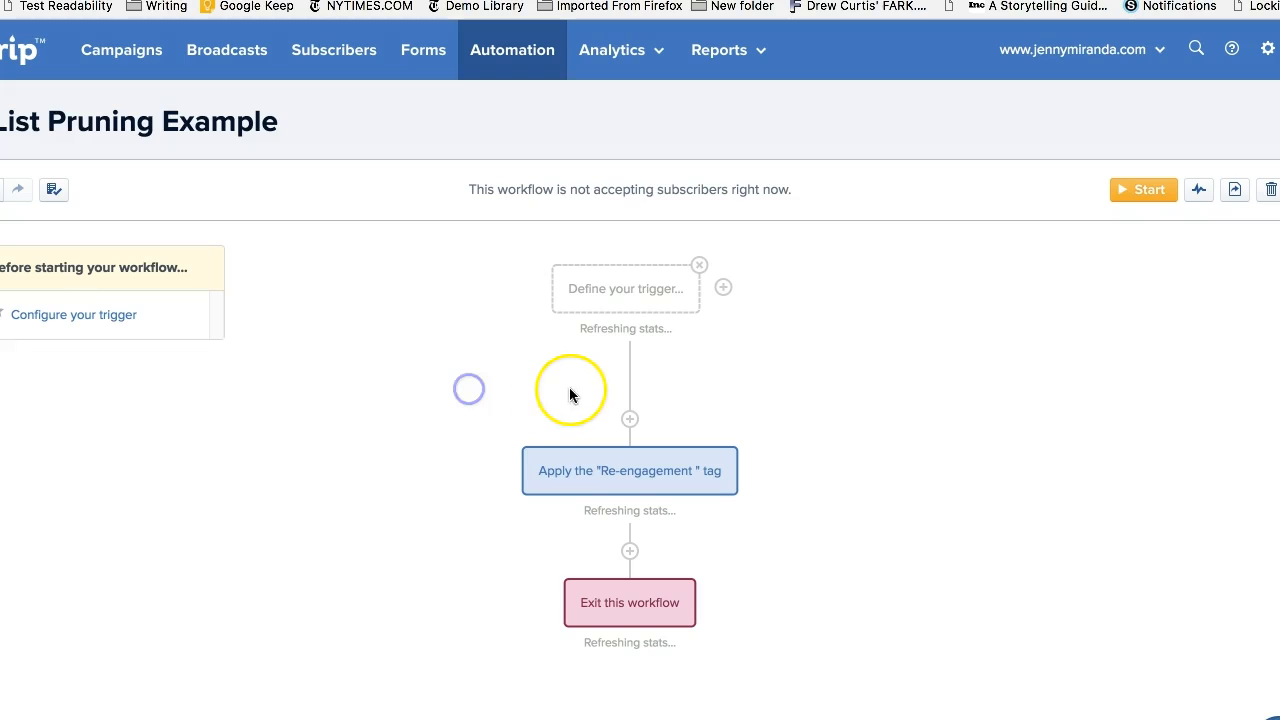
- Add an action below the tag action that sends the "Subscriber Re-Engagement" campaign, starting with its first email
click(630, 551)
click(521, 291)
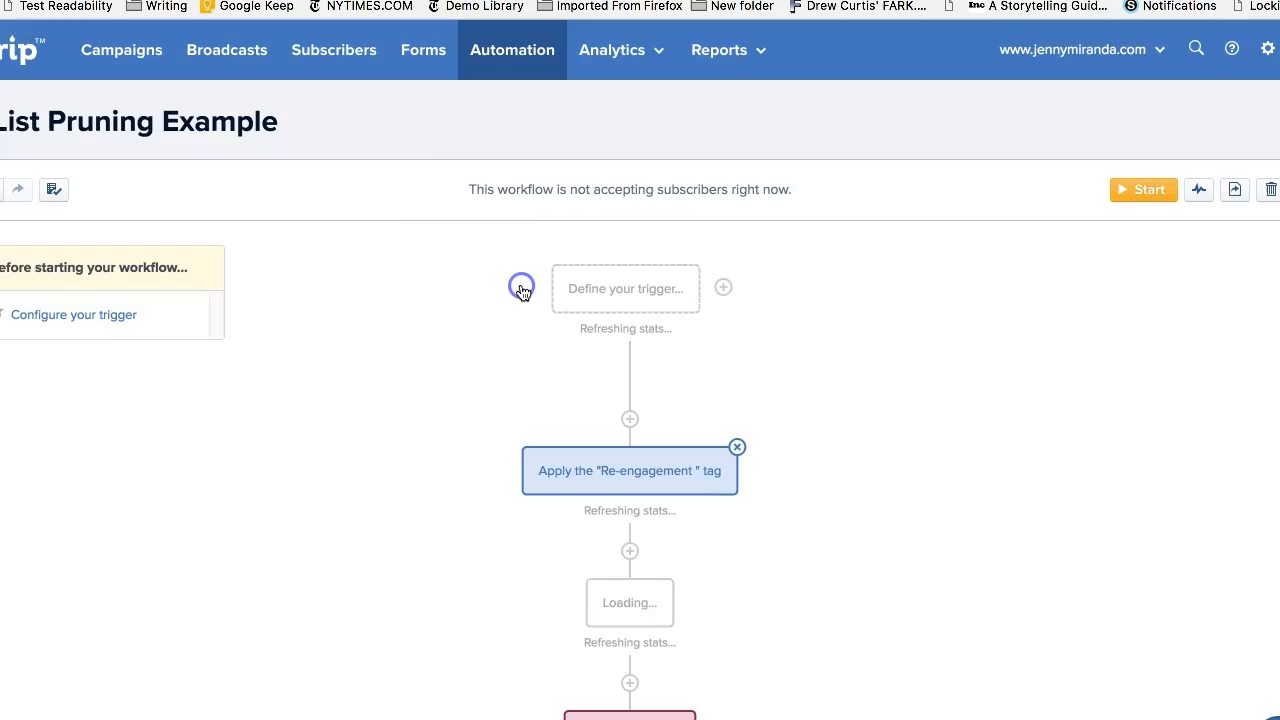
click(597, 230)
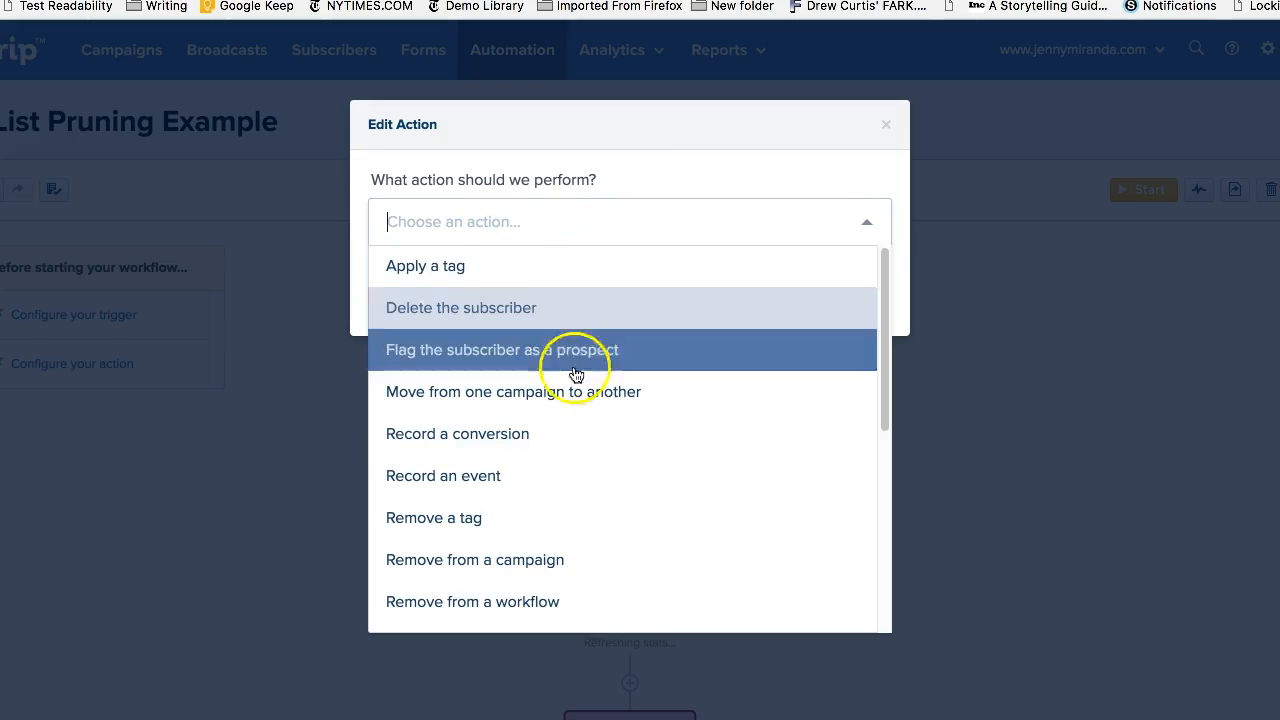
scroll(571, 531, down, 5)
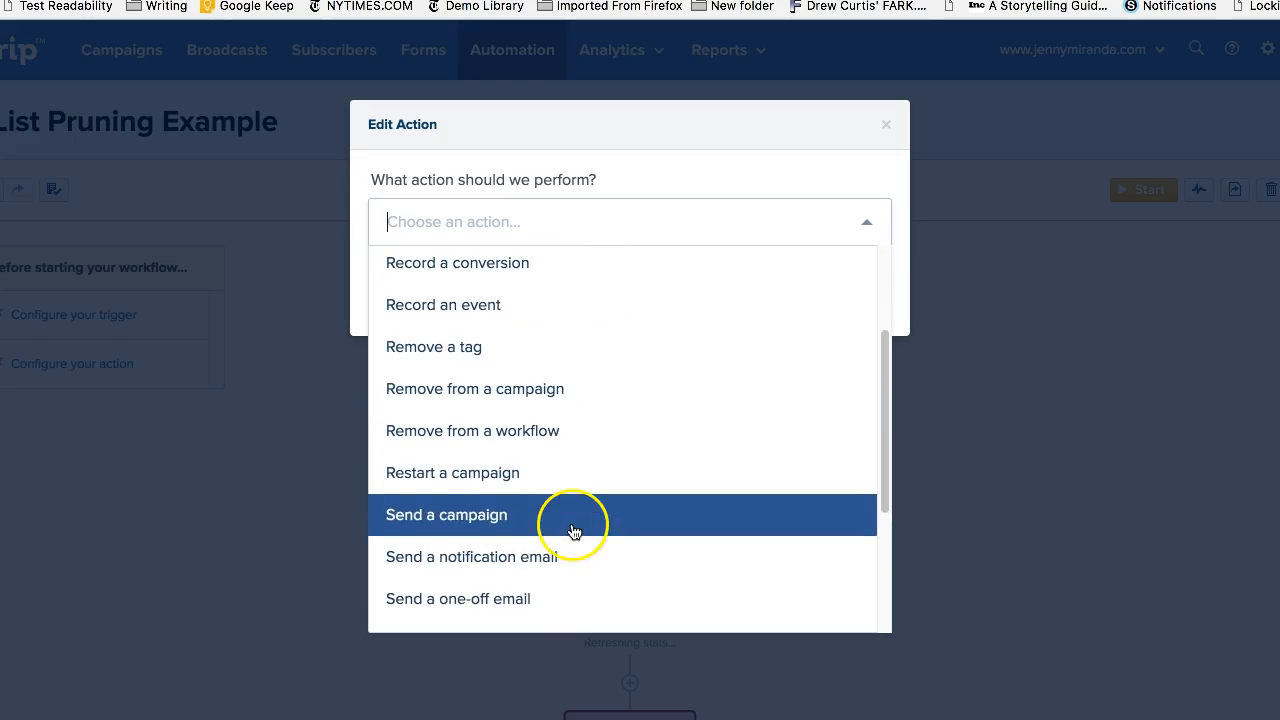
click(510, 407)
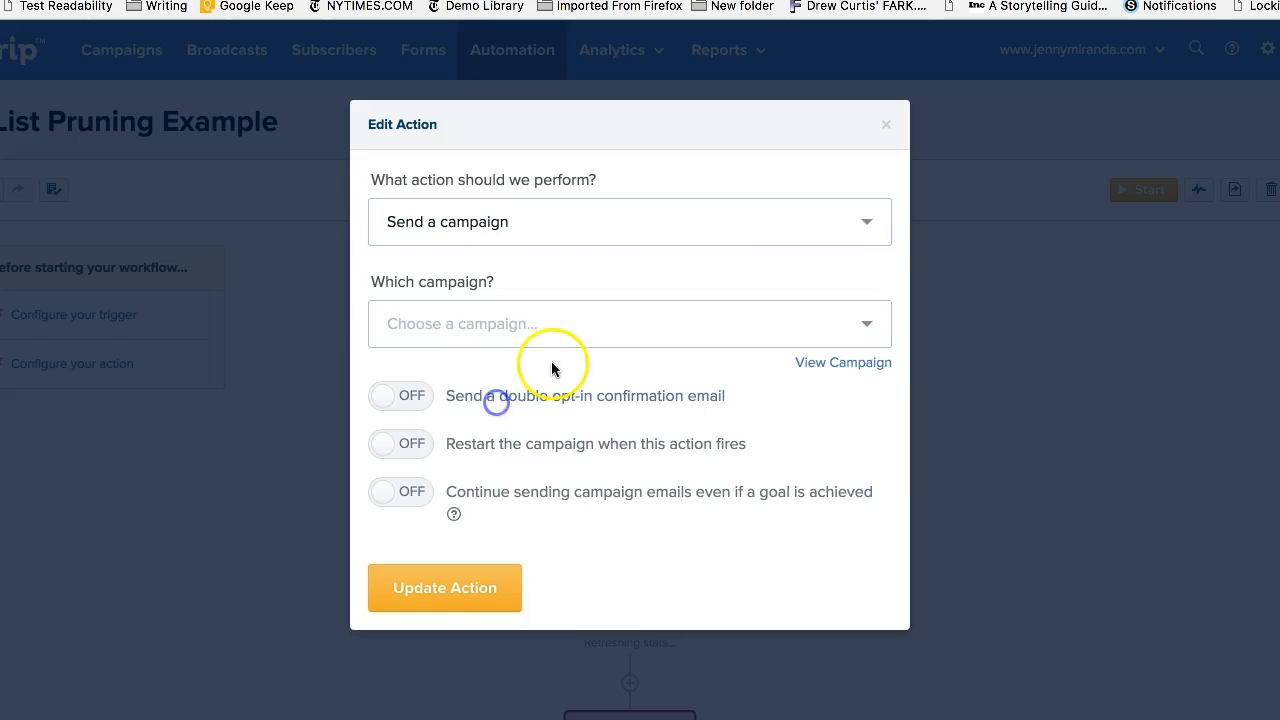
click(512, 325)
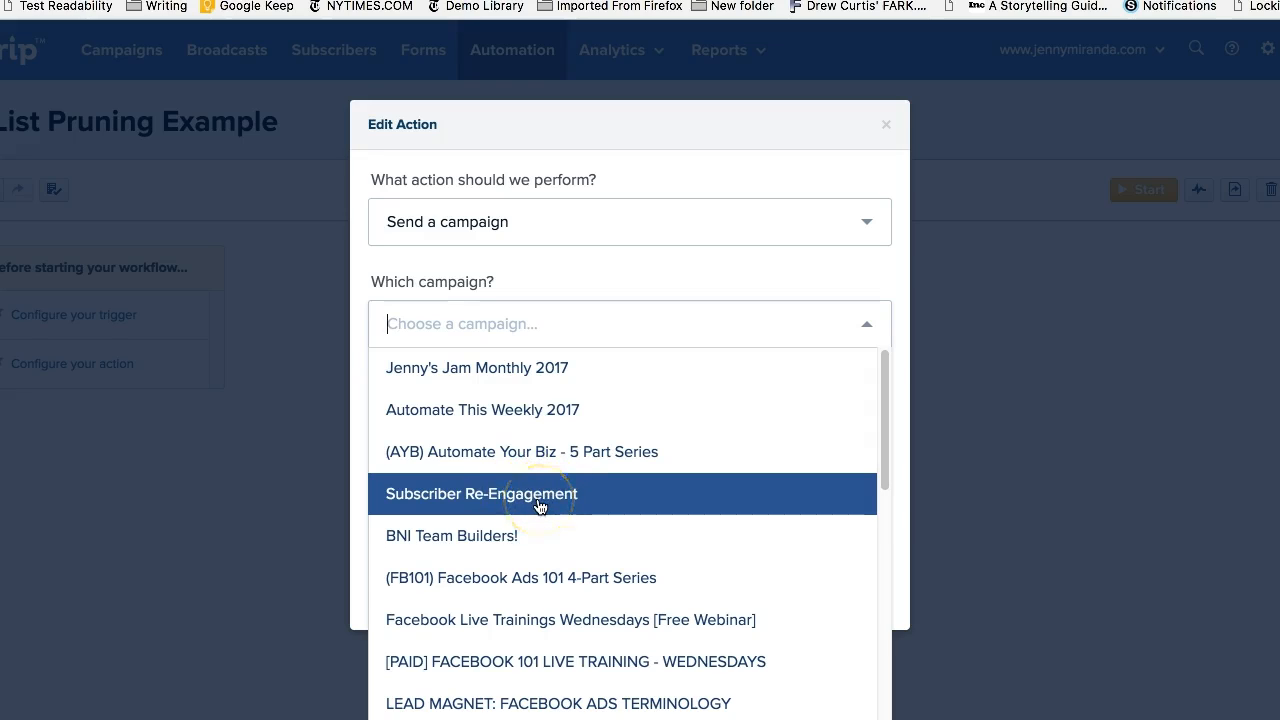
click(538, 505)
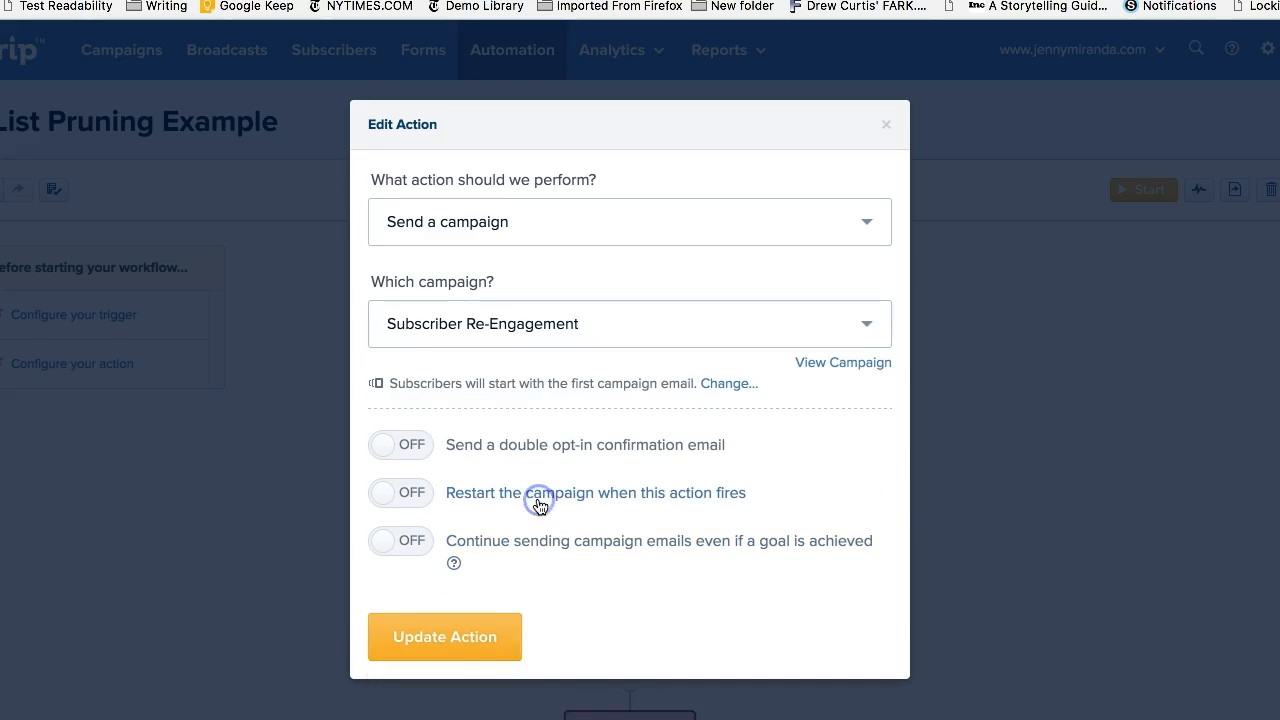
click(483, 648)
scroll(722, 606, down, 4)
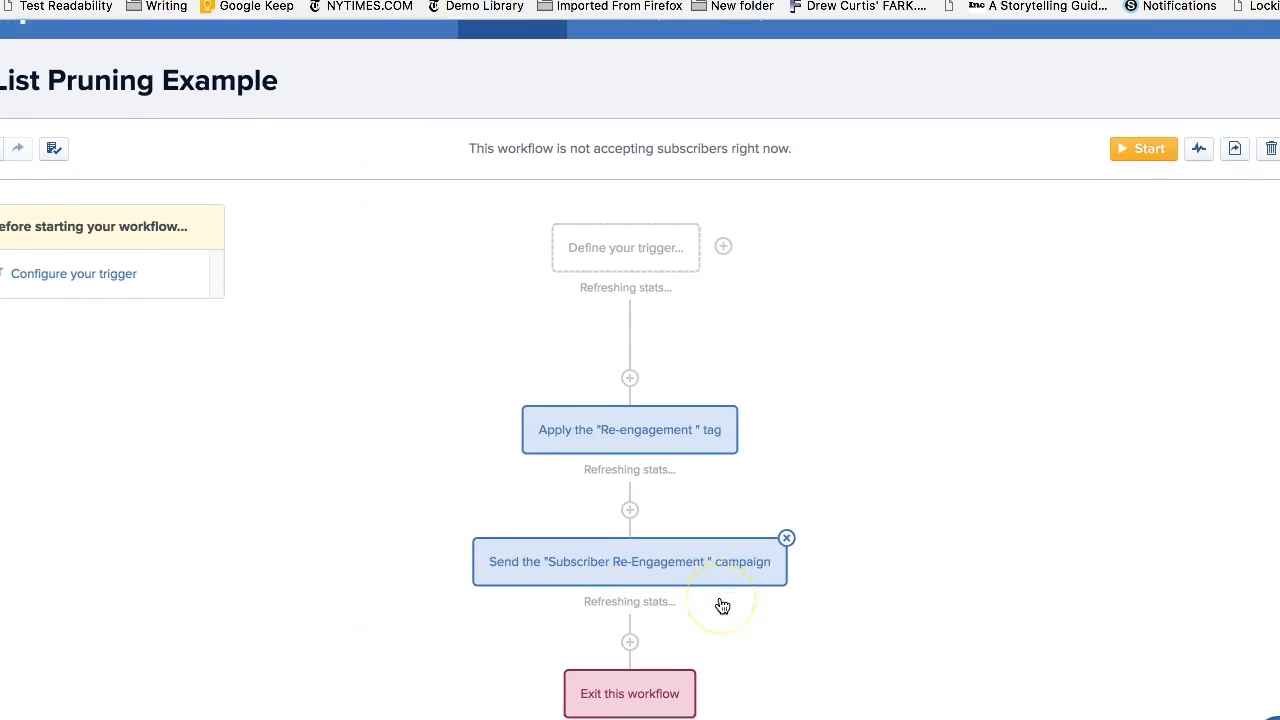
scroll(720, 598, down, 1)
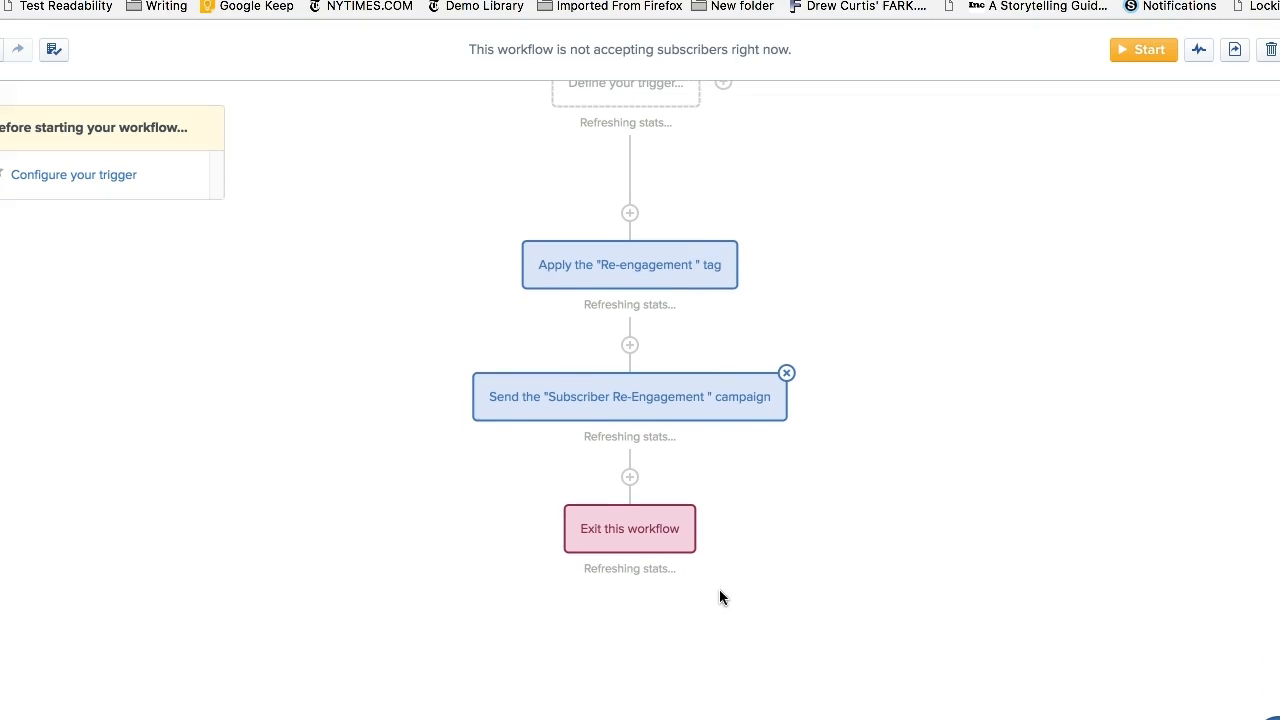
click(628, 484)
click(546, 271)
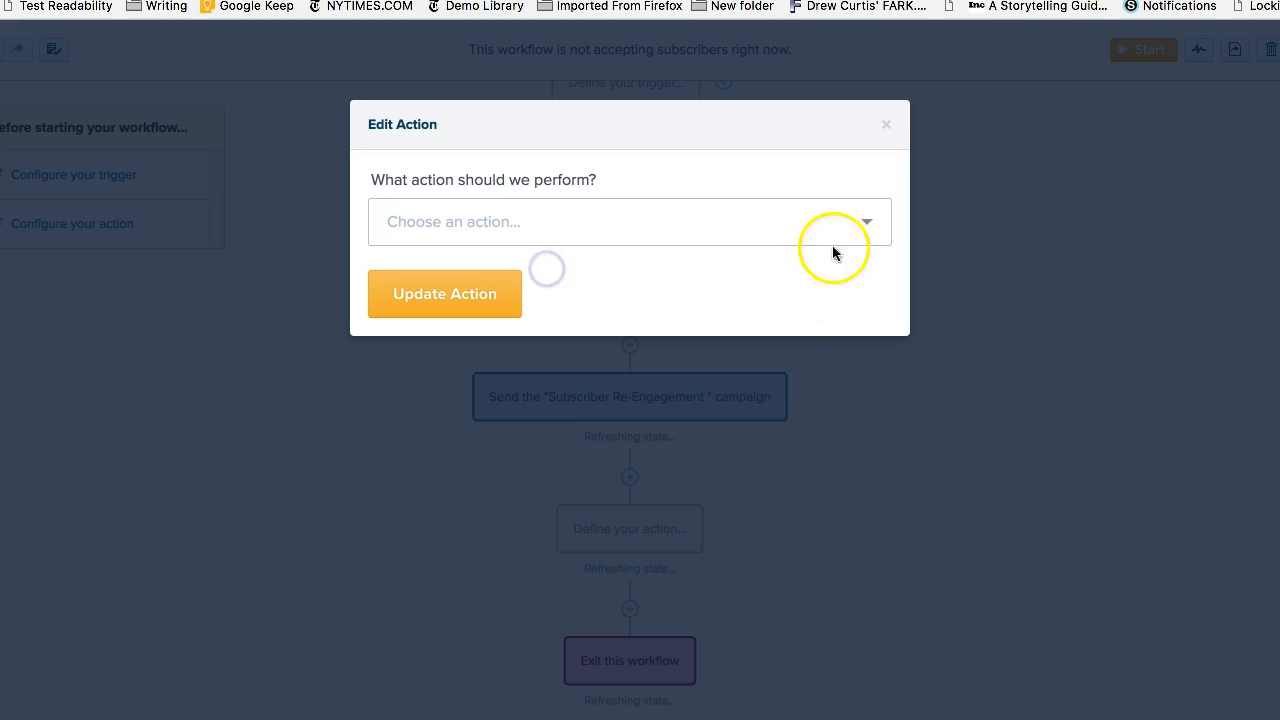
click(886, 128)
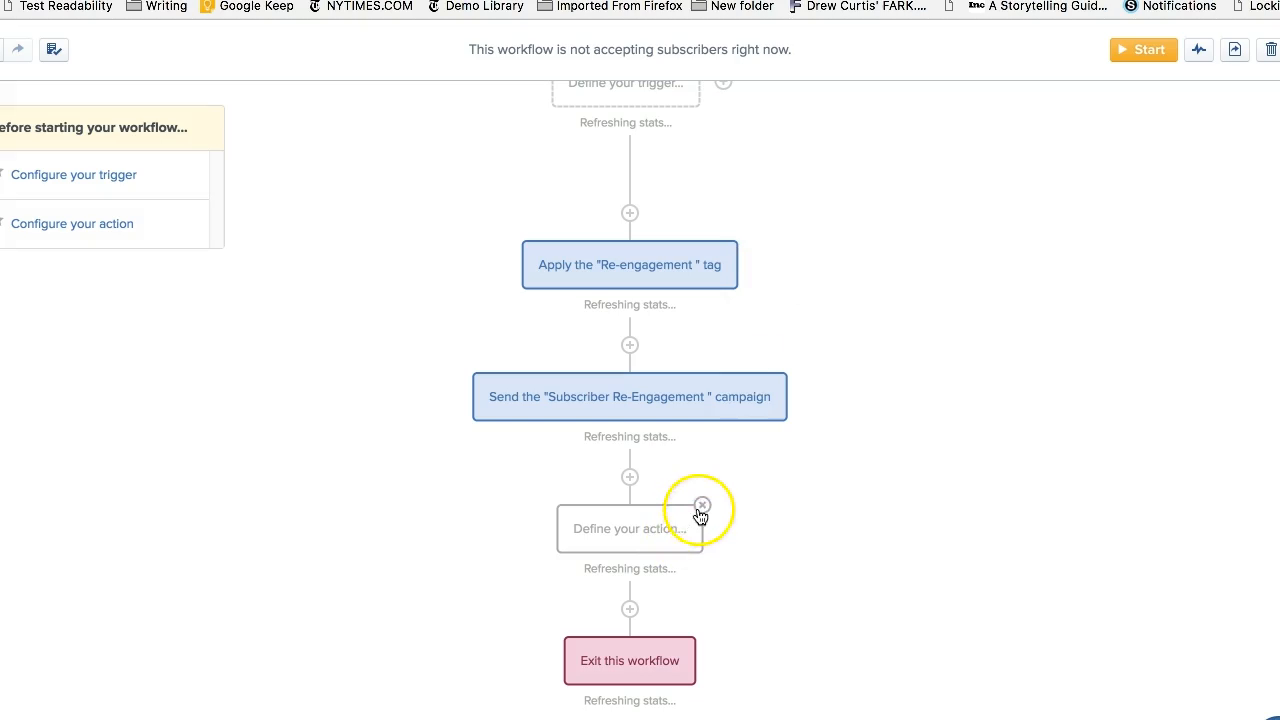
click(699, 507)
- Add a delay of 7 days after the campaign action, keeping all weekdays and the 11:00 am resume time
click(629, 477)
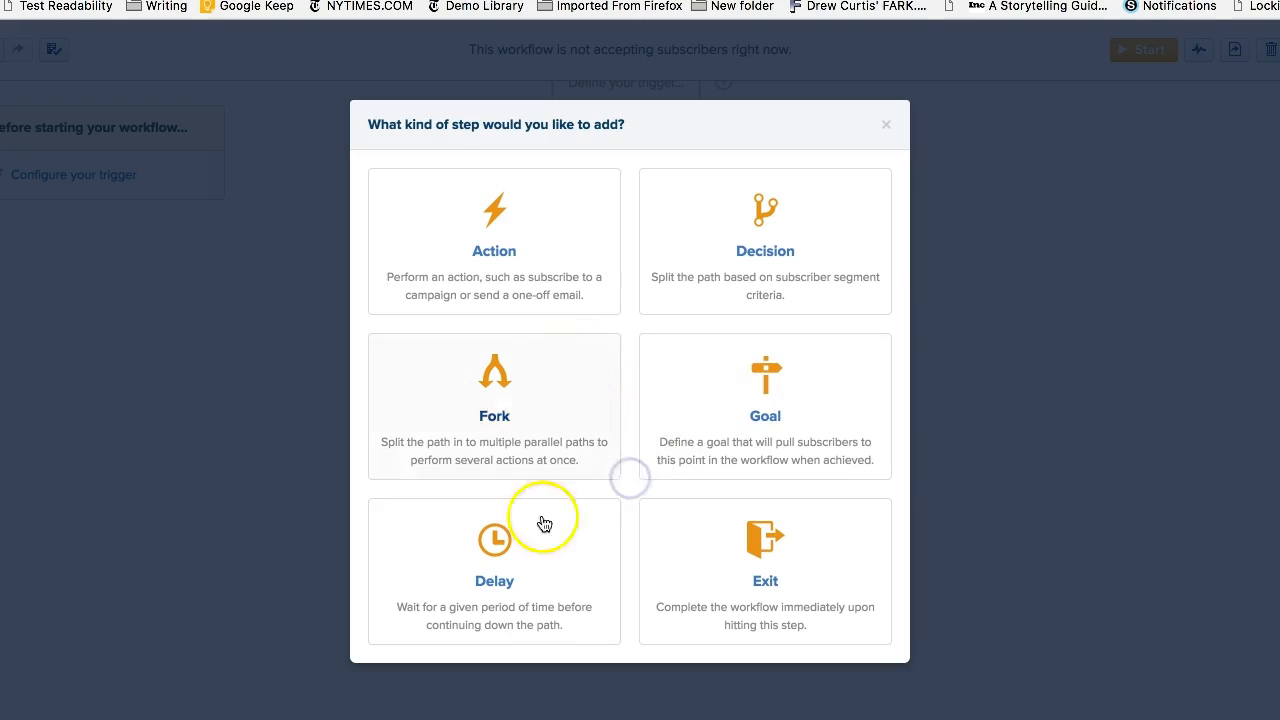
click(553, 590)
double_click(383, 212)
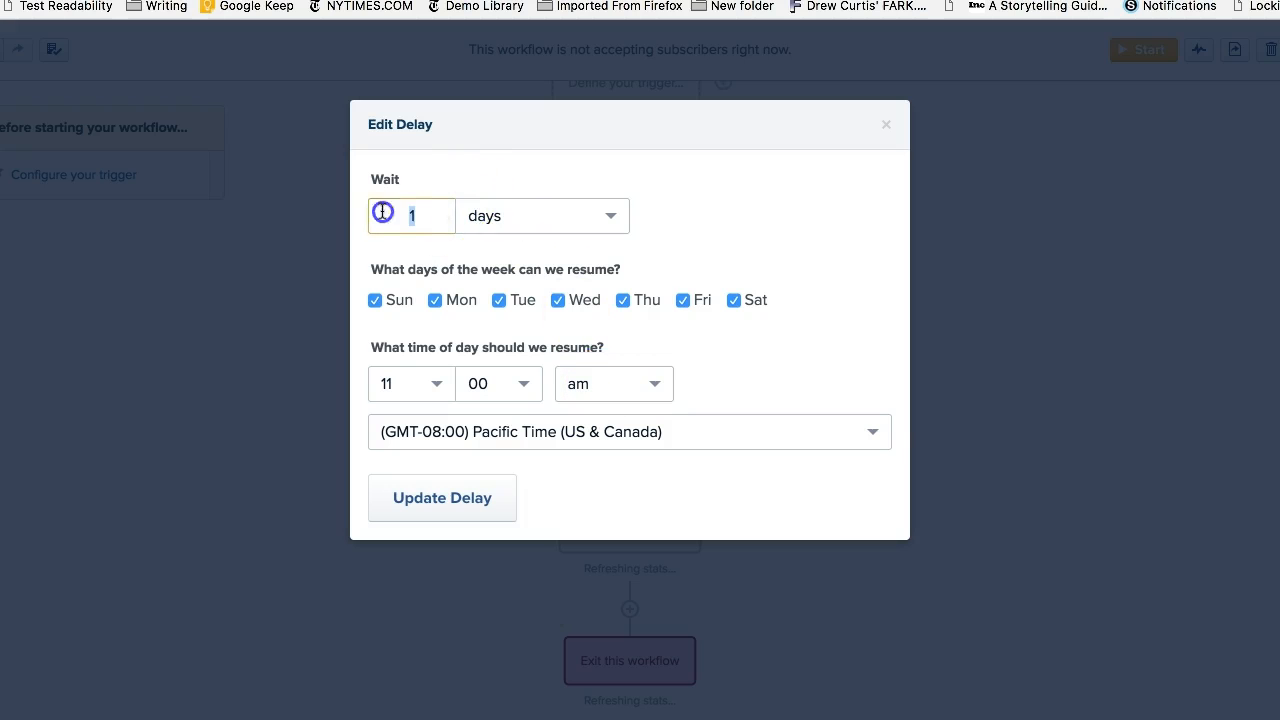
text(7)
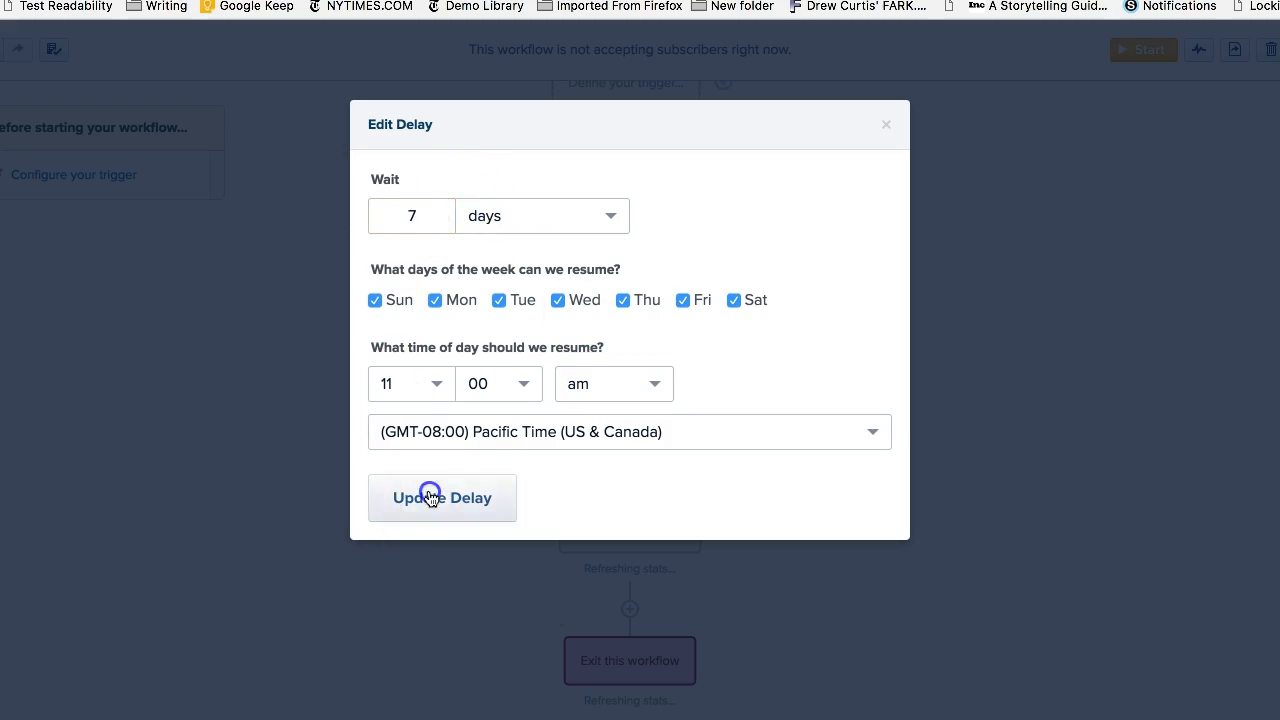
click(430, 498)
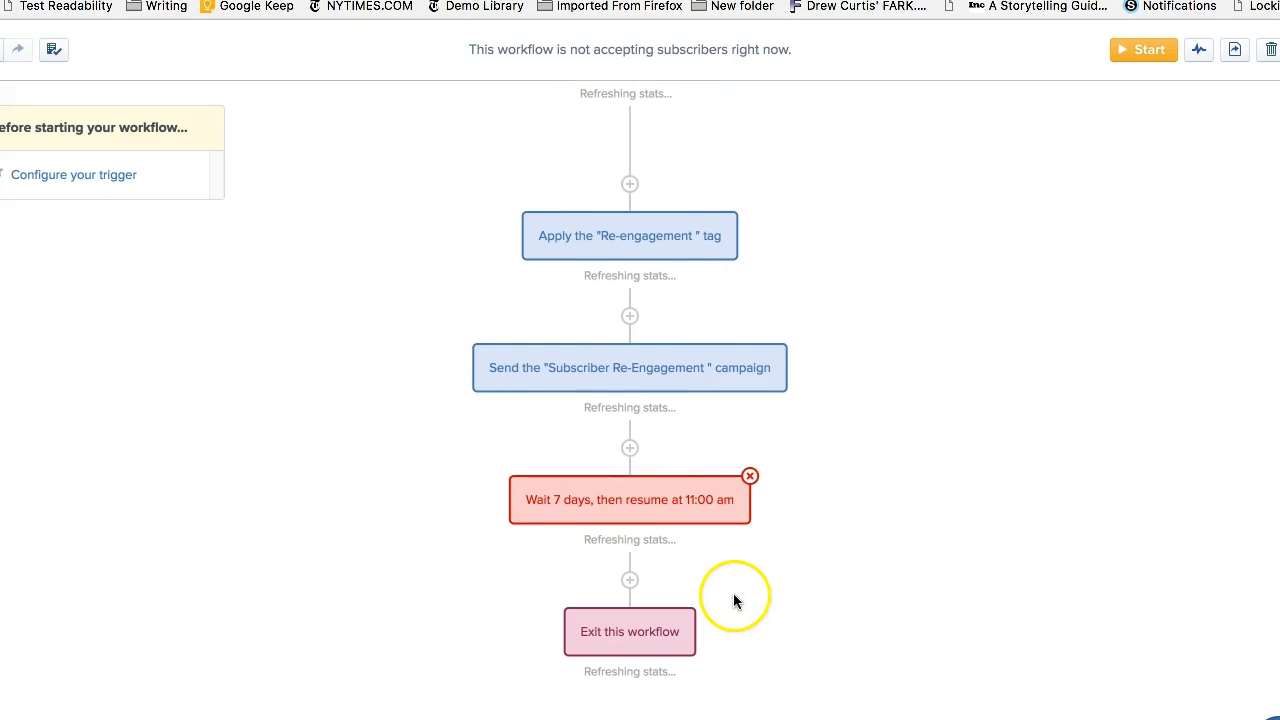
click(629, 582)
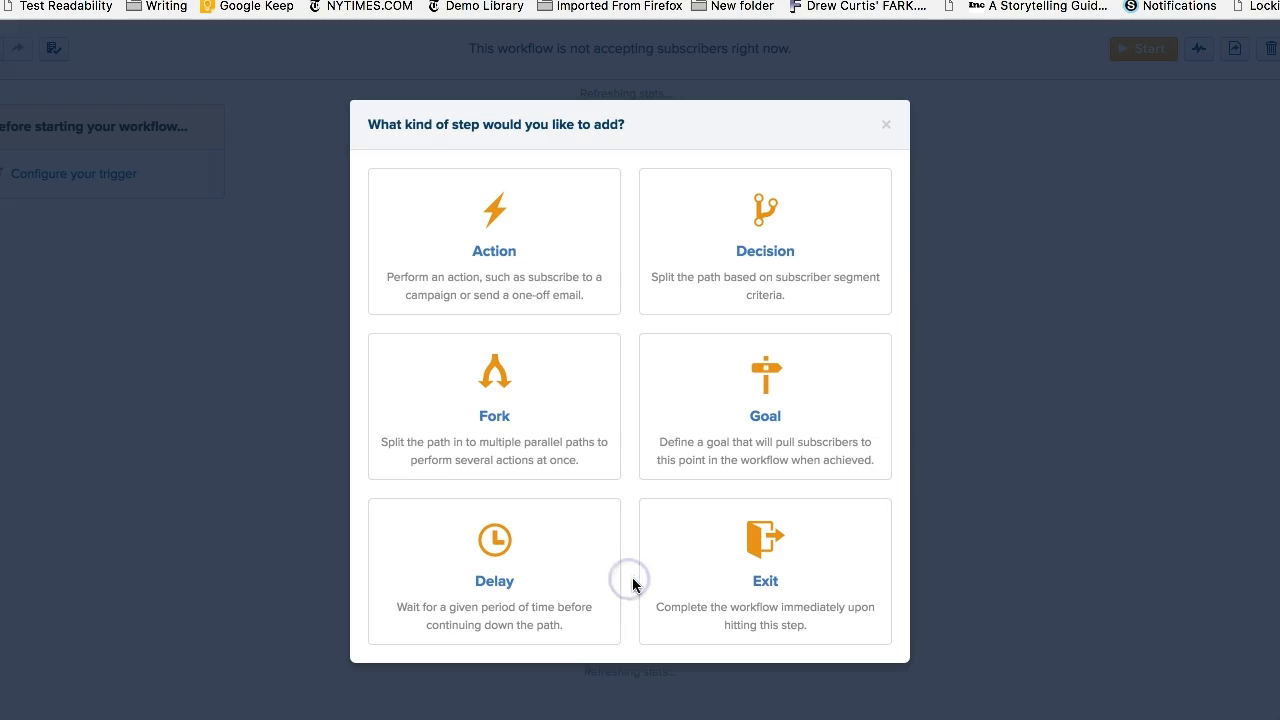
click(886, 126)
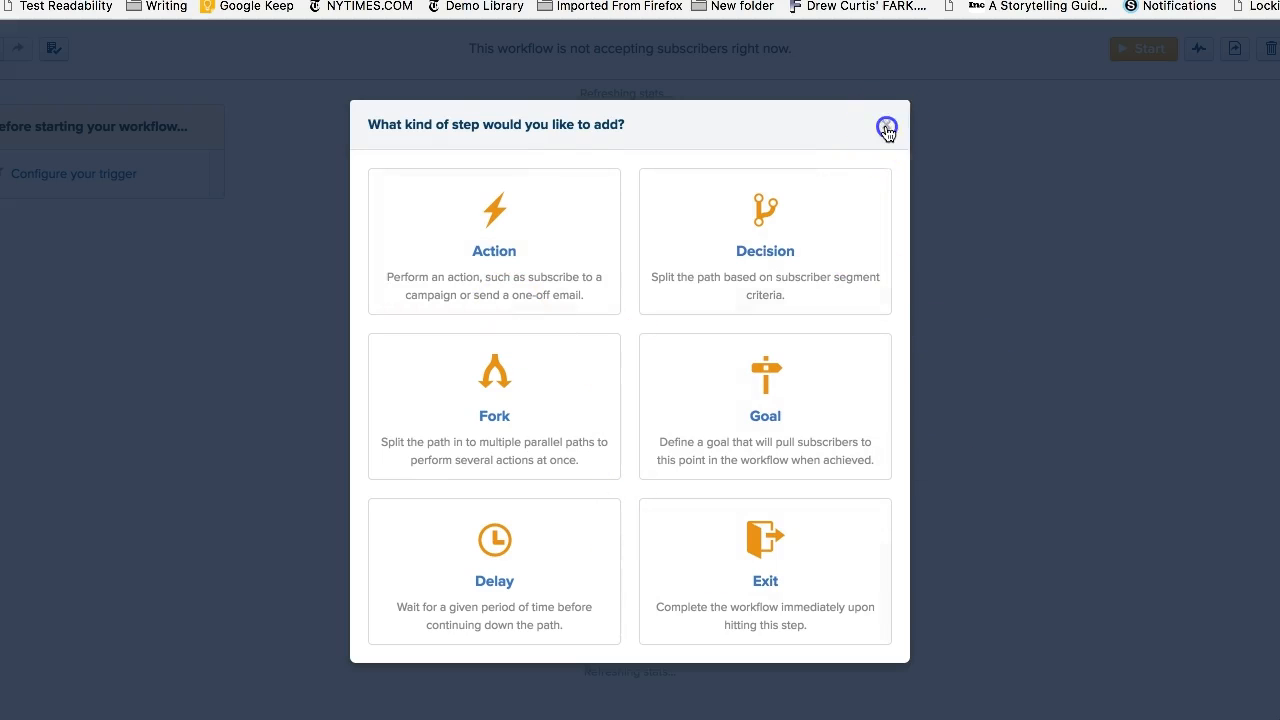
- Add an action below the 7-day delay that unsubscribes the subscriber from all mailings
click(629, 582)
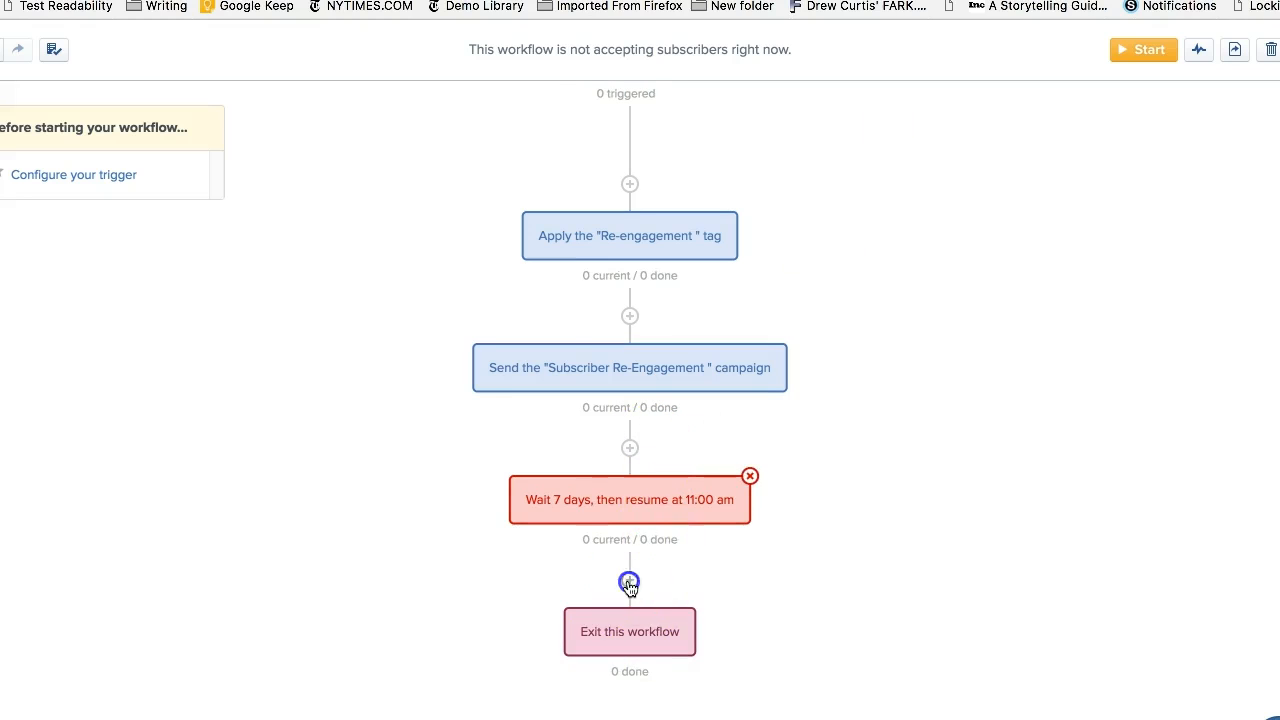
click(511, 262)
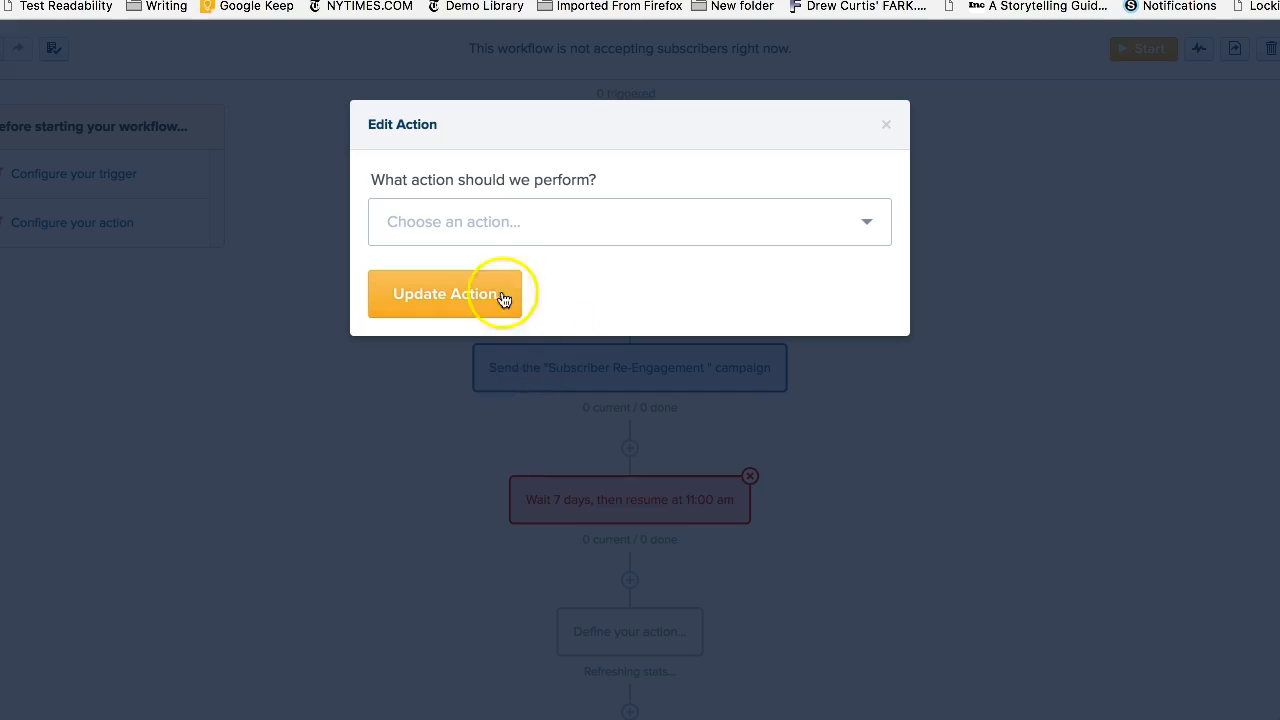
click(523, 224)
scroll(553, 508, down, 5)
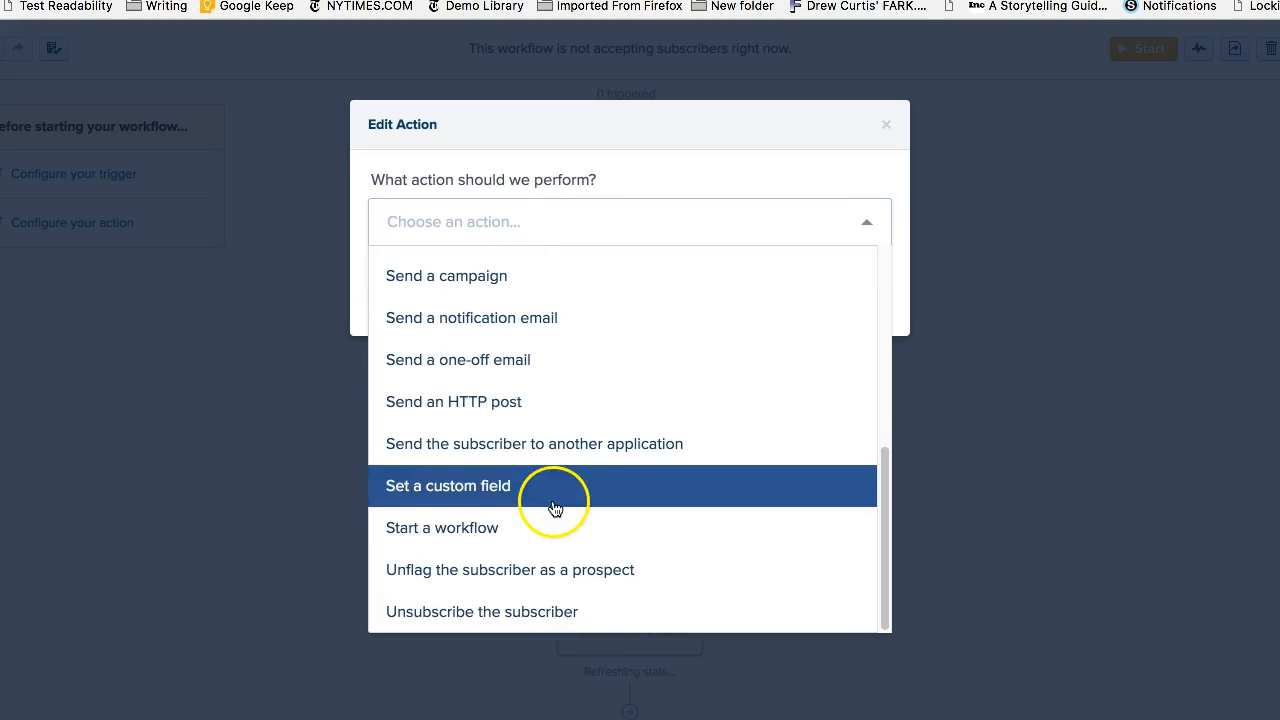
click(545, 611)
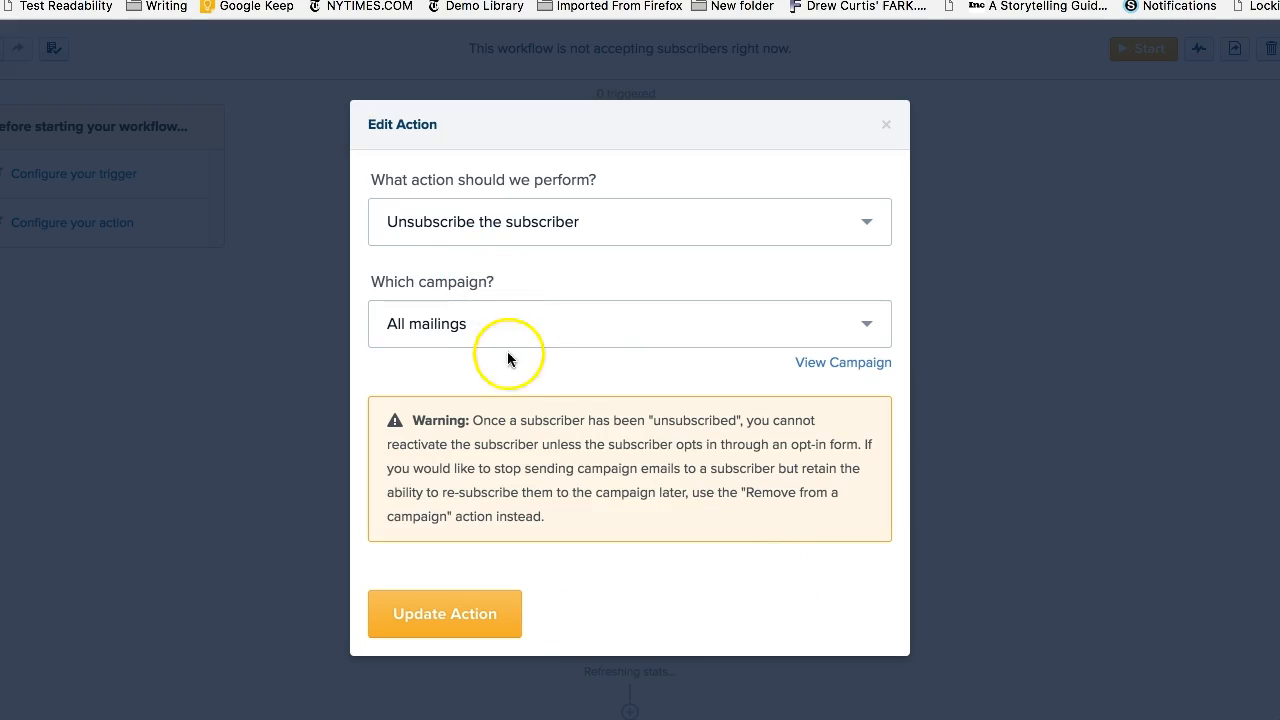
click(507, 340)
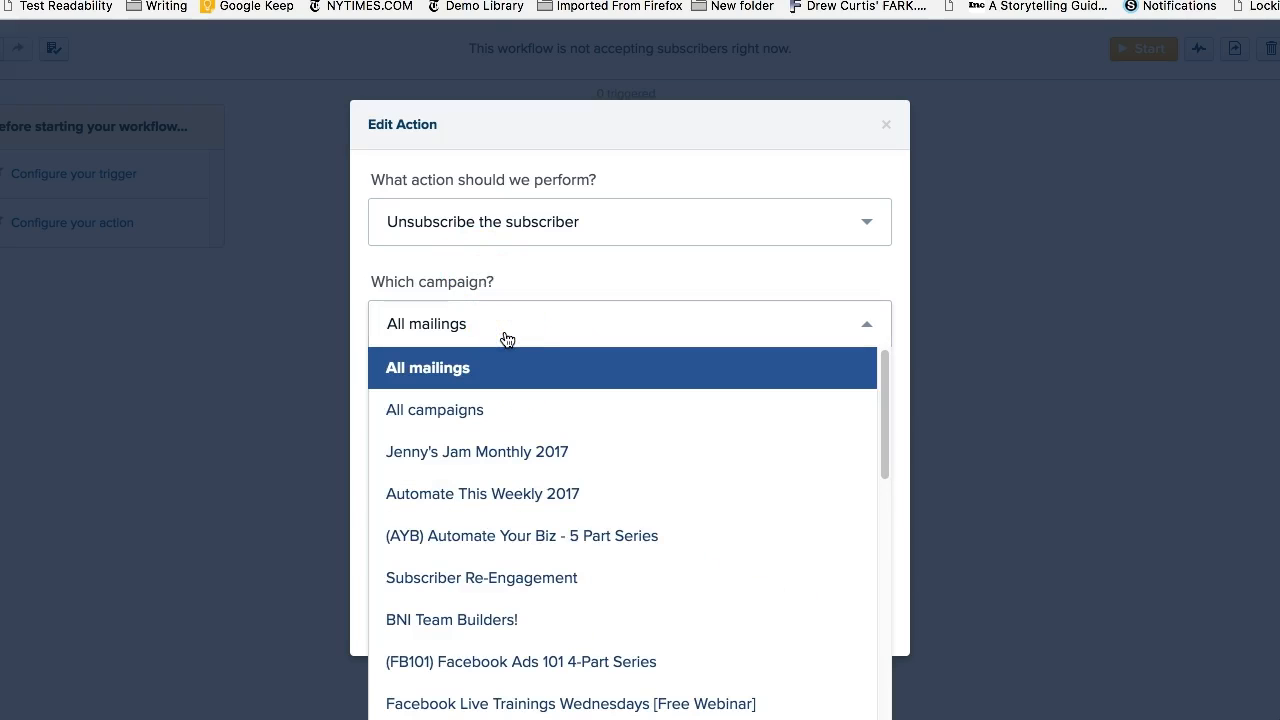
click(496, 340)
click(509, 288)
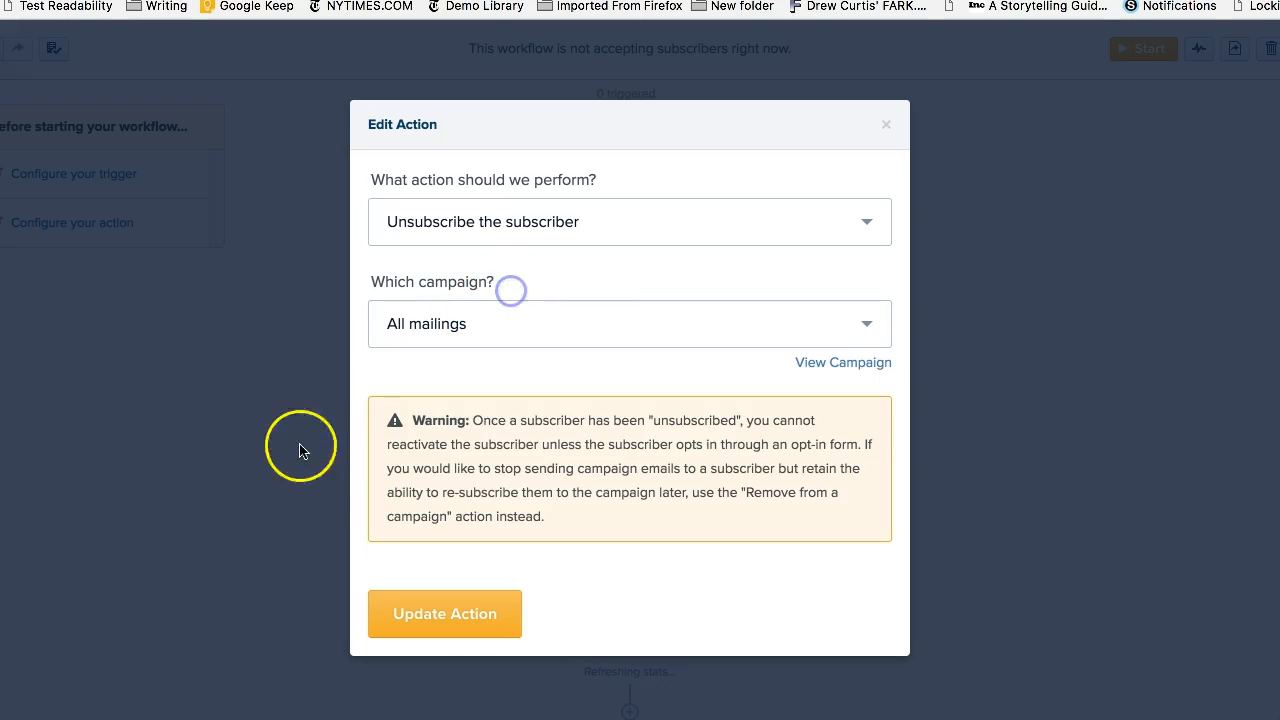
click(476, 620)
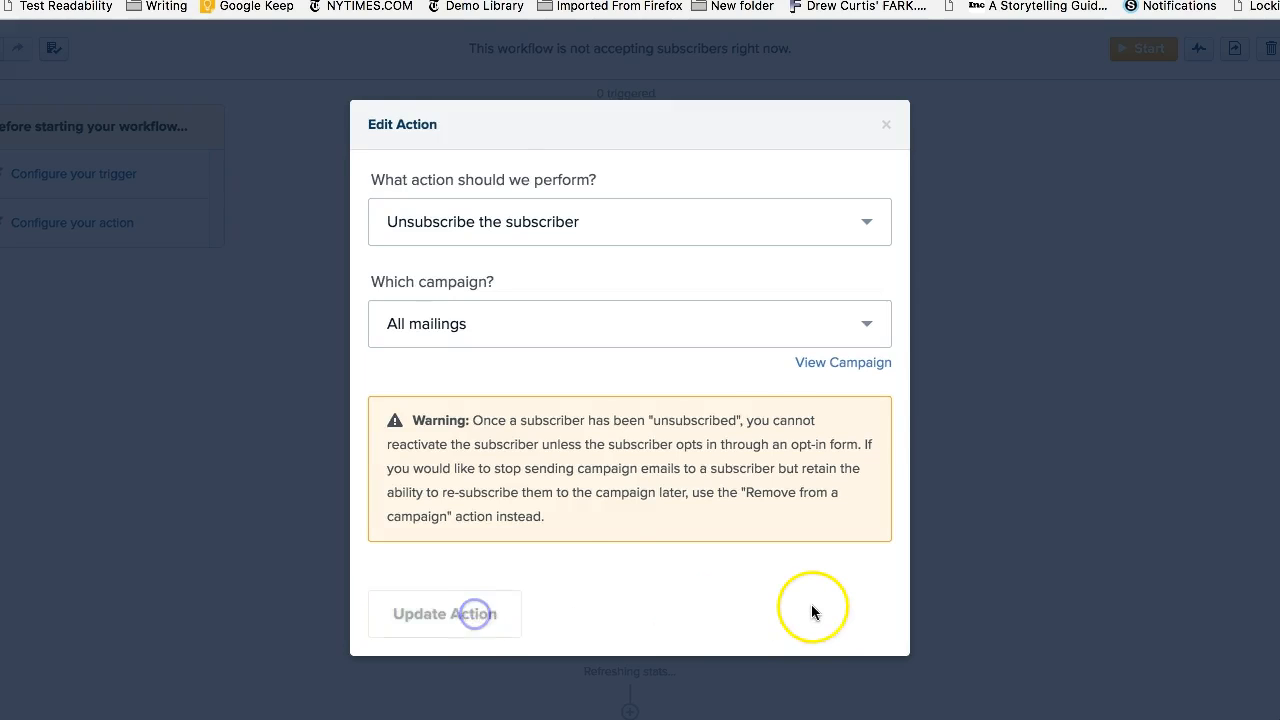
- Add a goal between the unsubscribe action and the workflow exit
scroll(806, 599, down, 2)
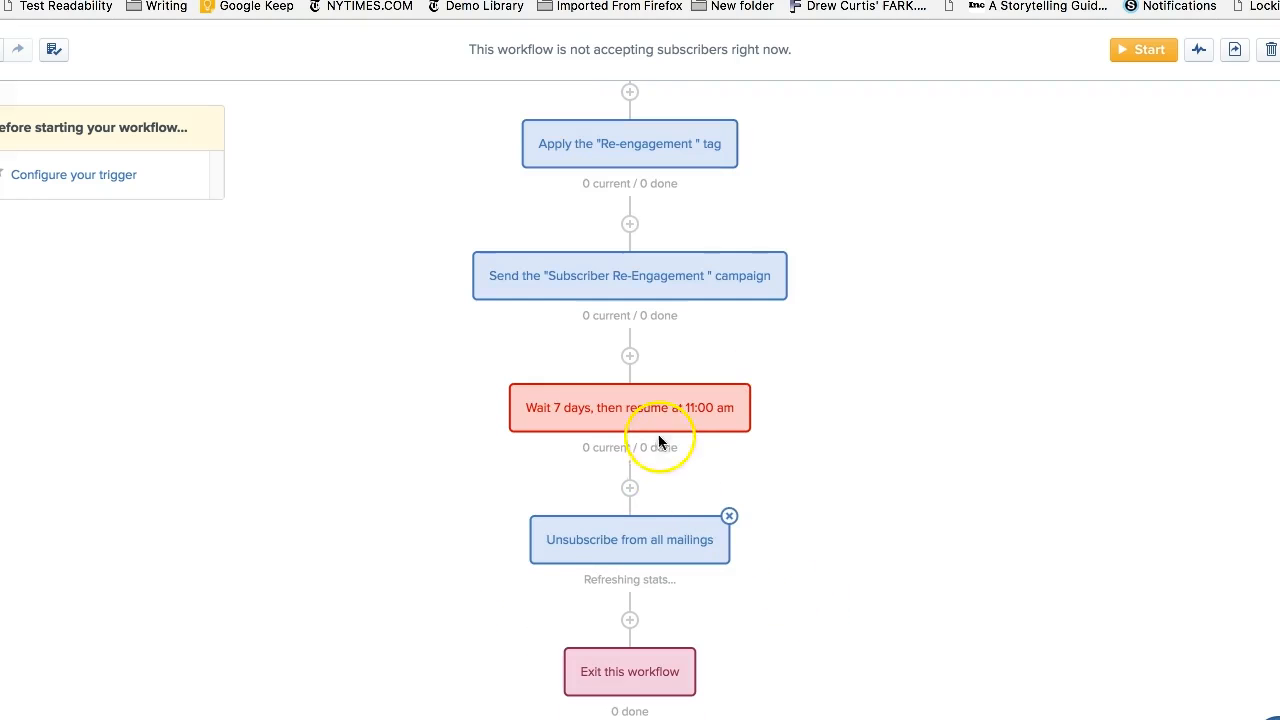
scroll(640, 590, down, 3)
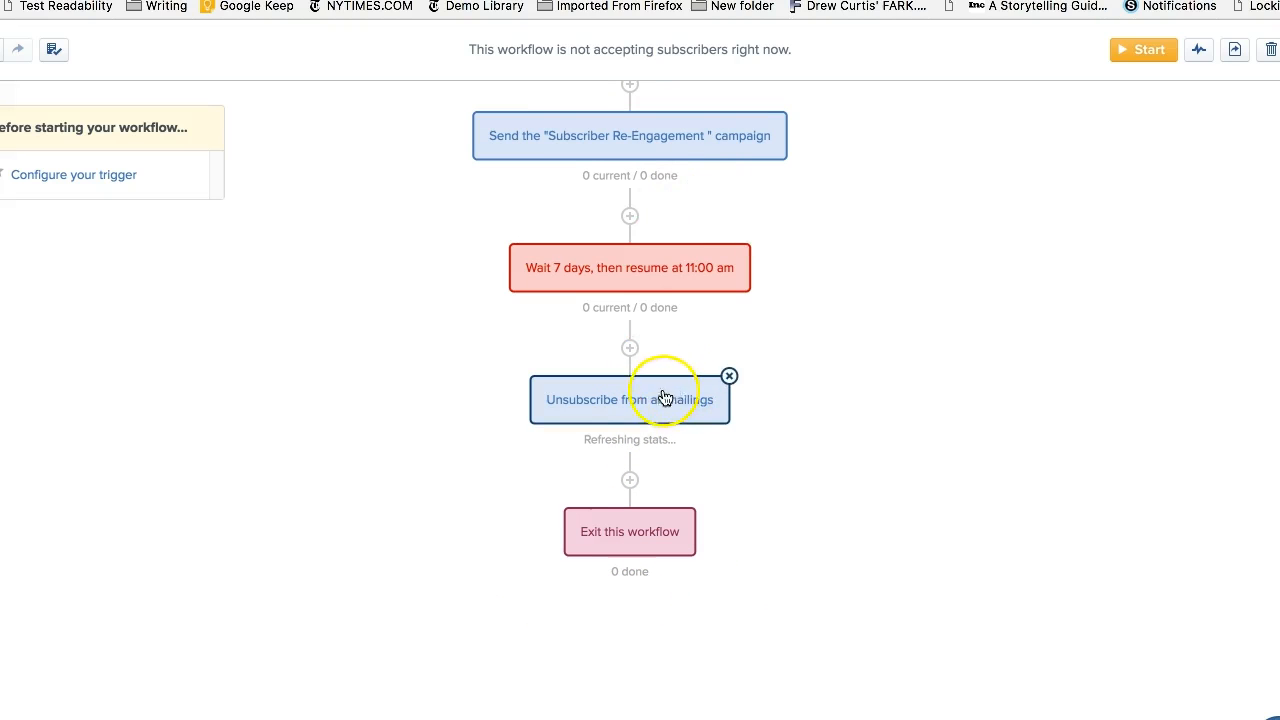
click(631, 483)
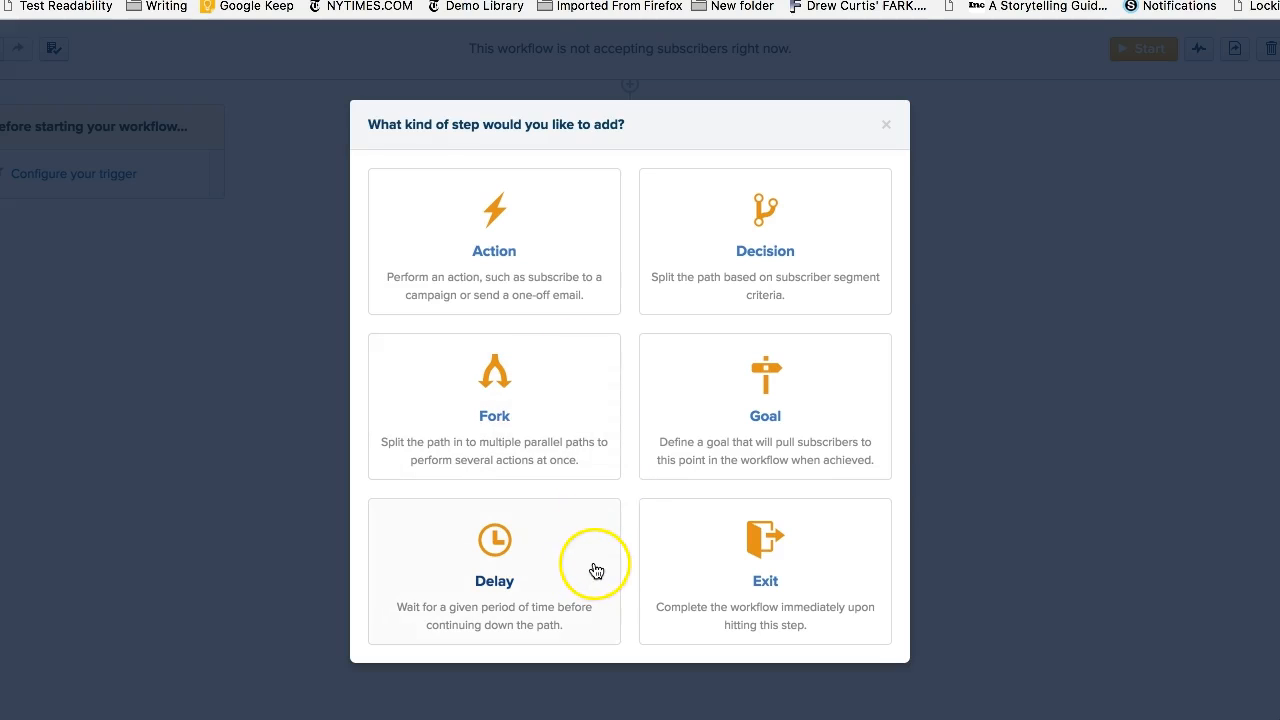
click(729, 450)
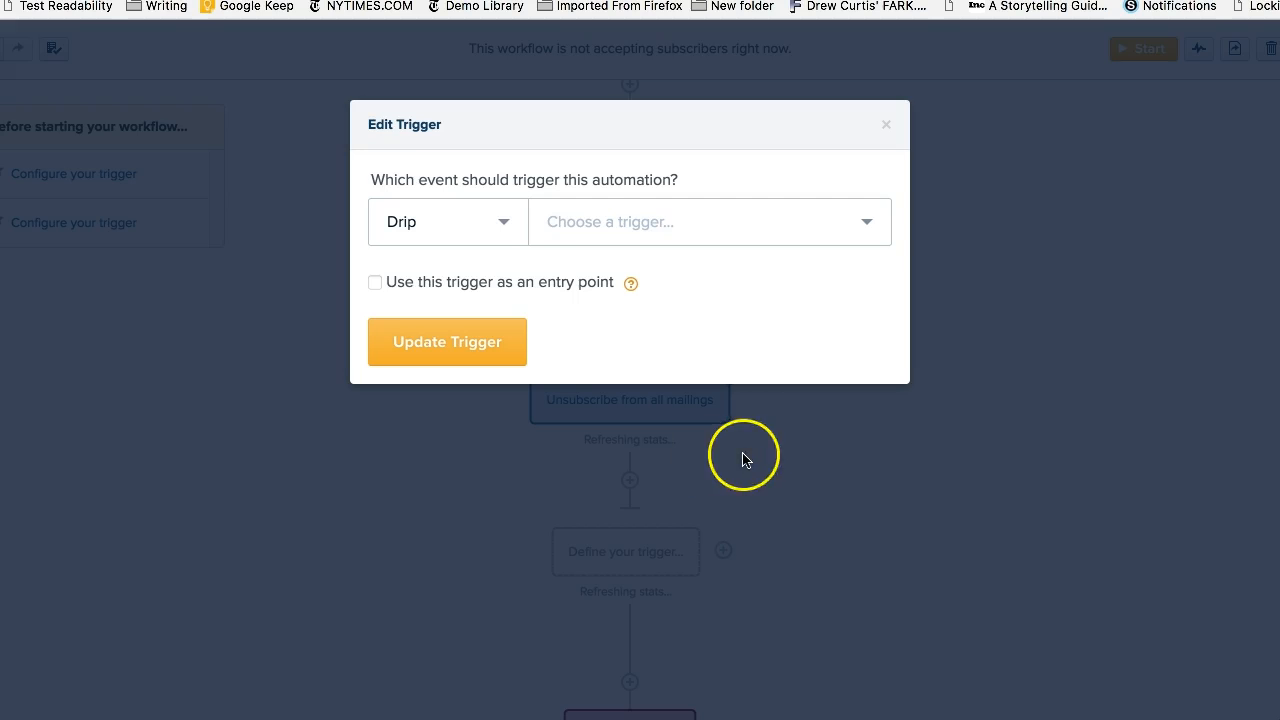
click(653, 218)
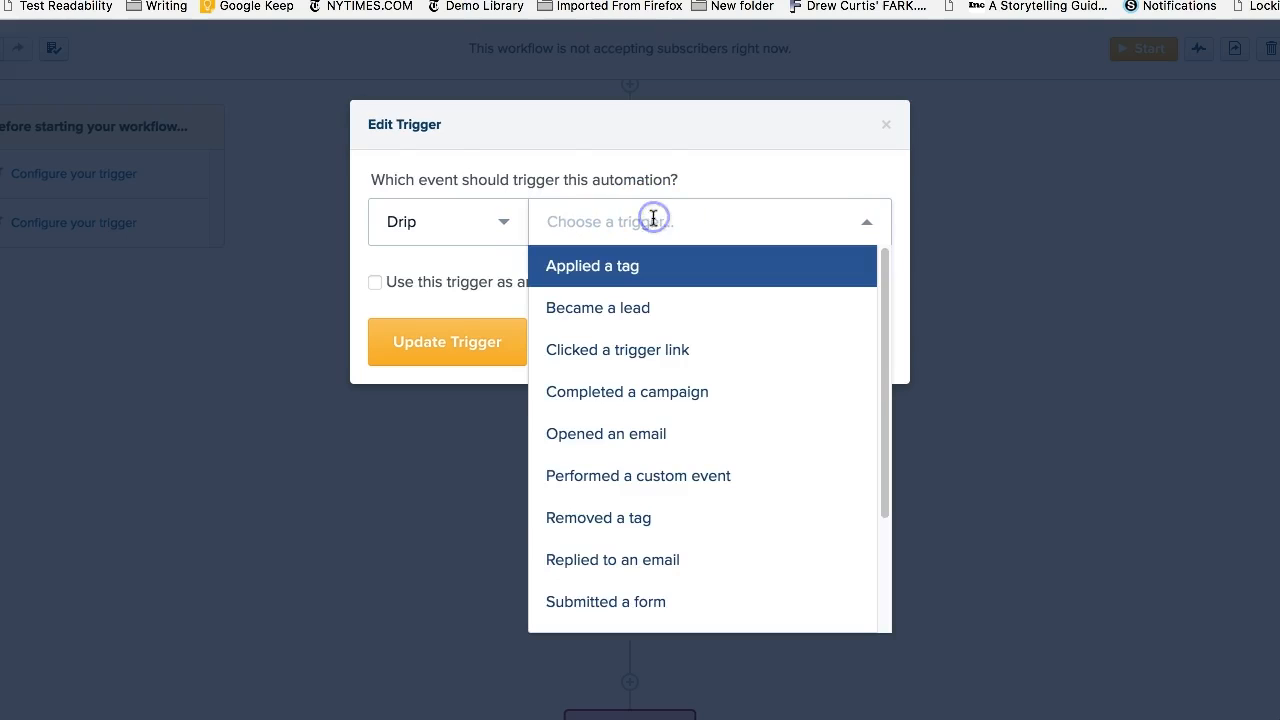
click(656, 350)
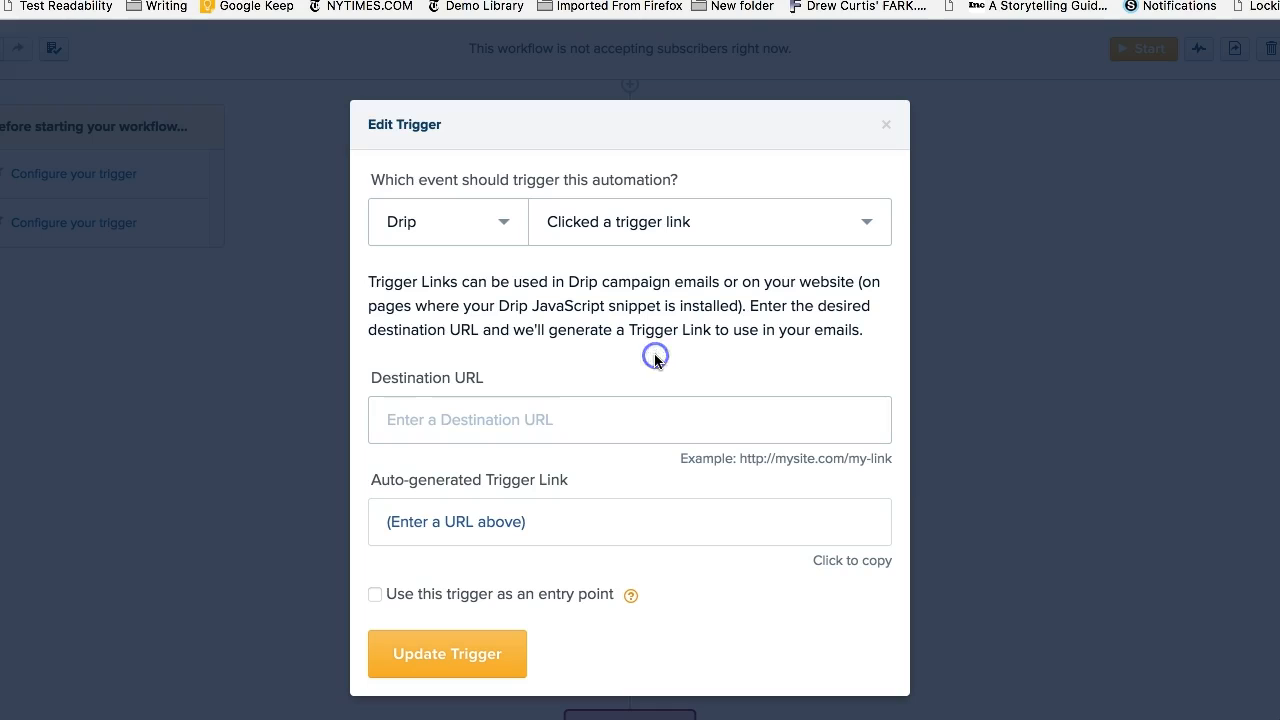
click(598, 427)
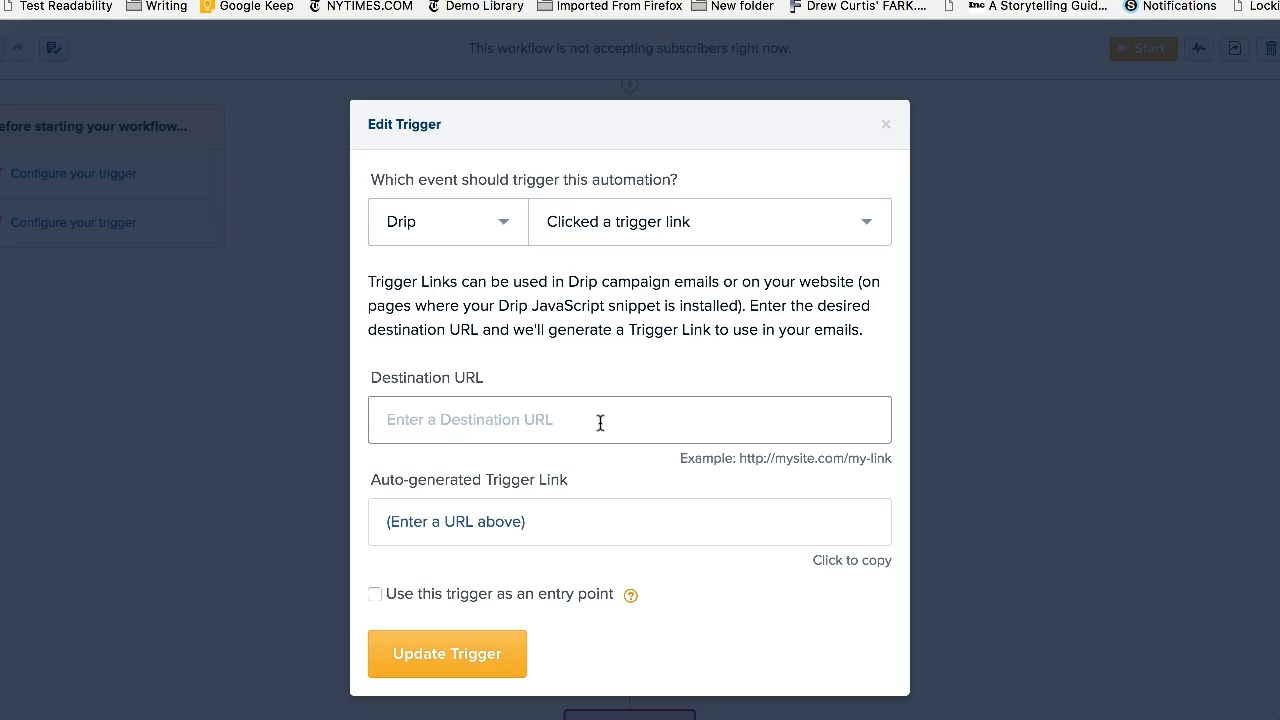
click(542, 431)
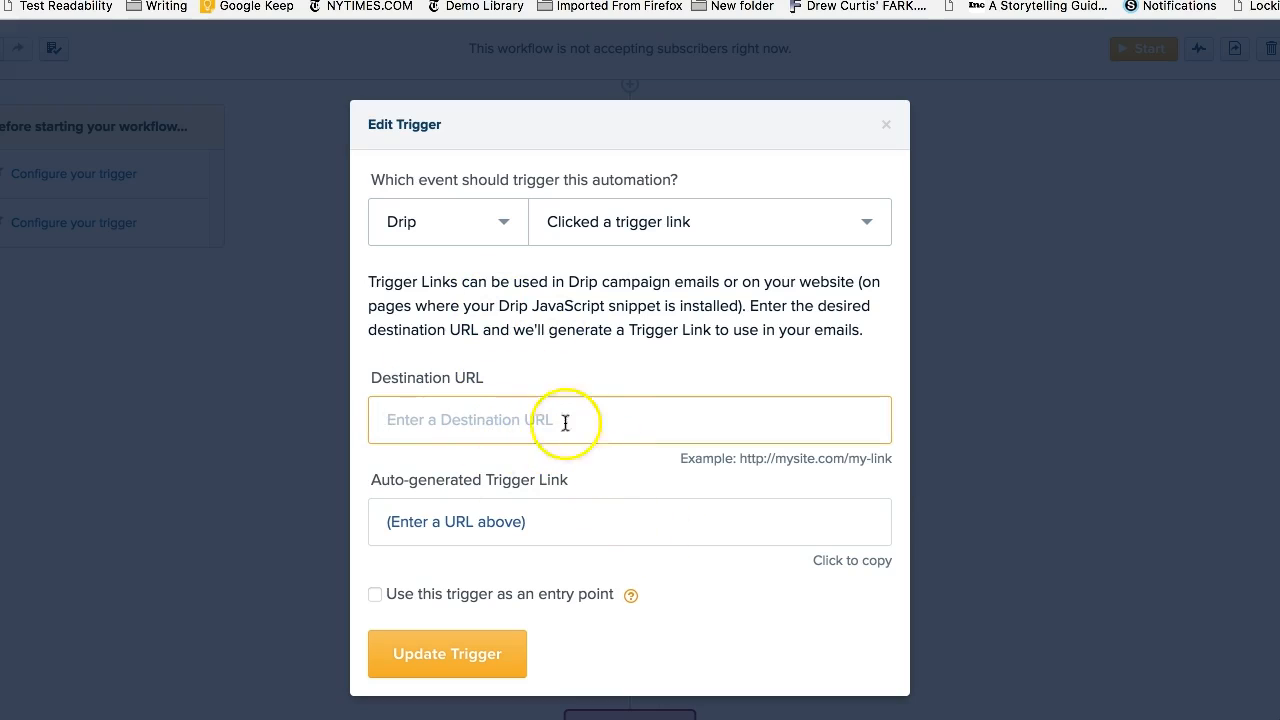
click(486, 663)
click(878, 124)
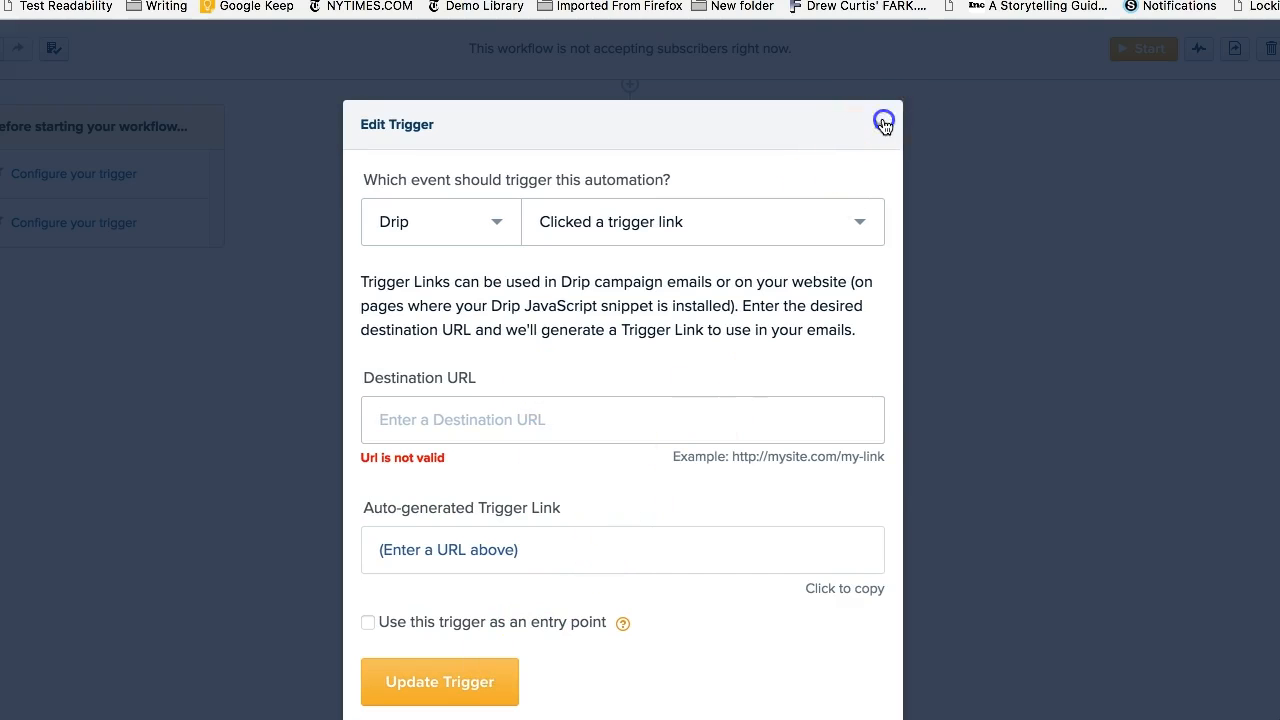
scroll(727, 562, down, 4)
click(644, 360)
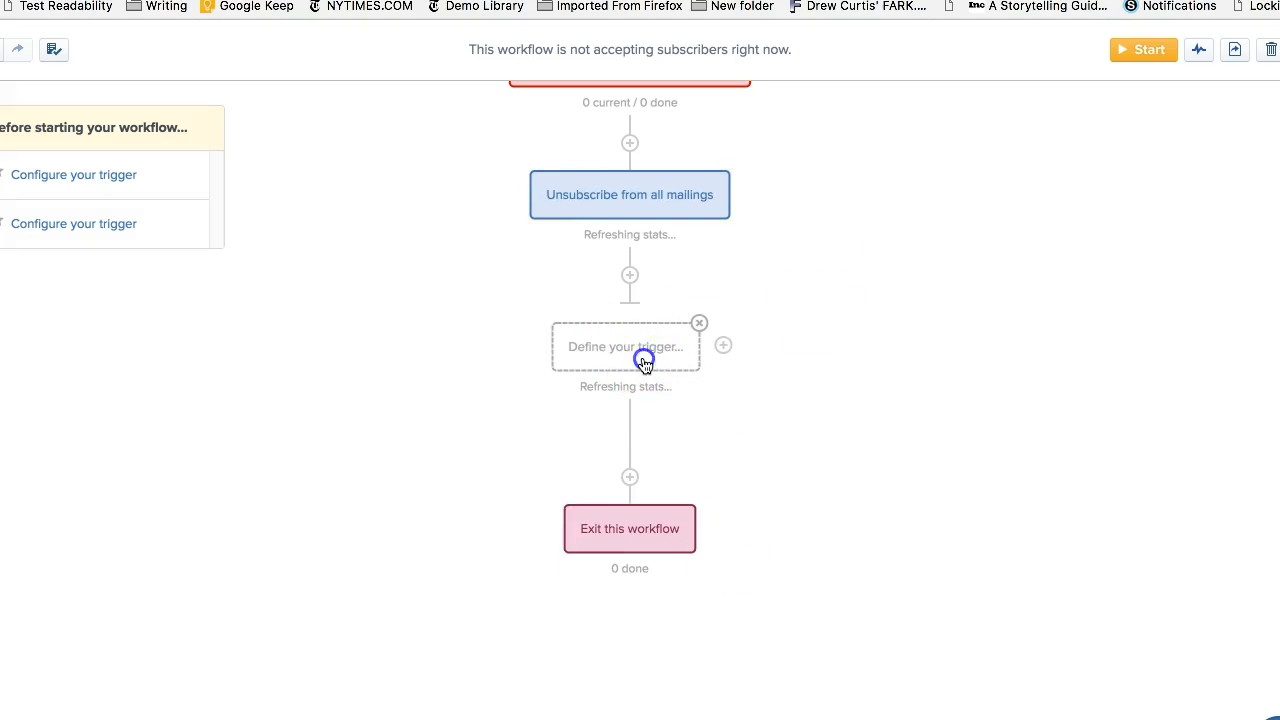
click(640, 215)
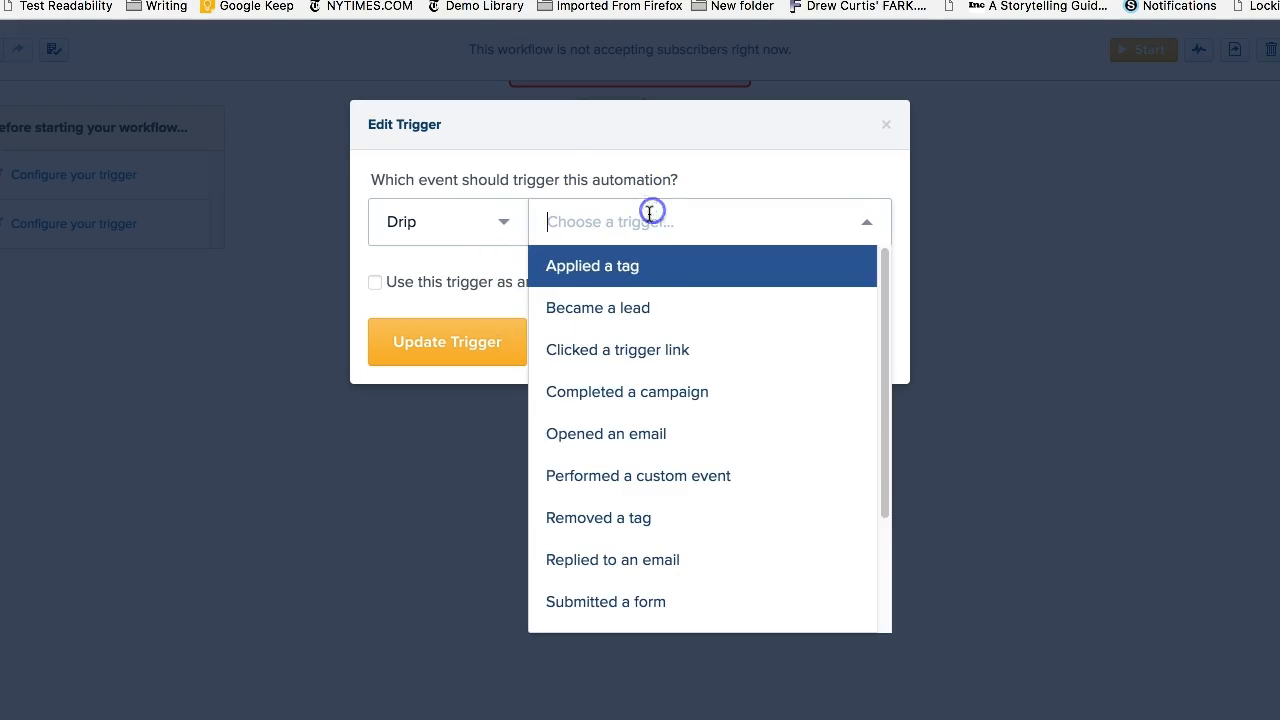
click(631, 352)
click(520, 405)
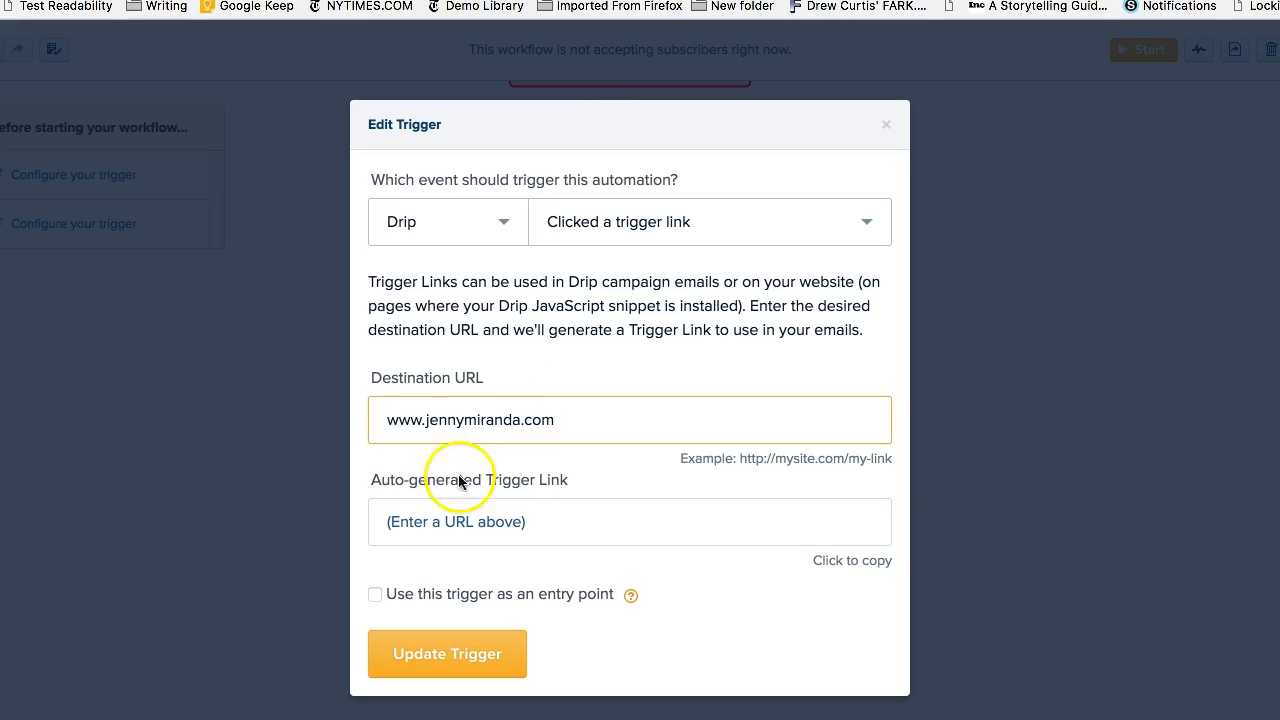
click(388, 419)
text(https://)
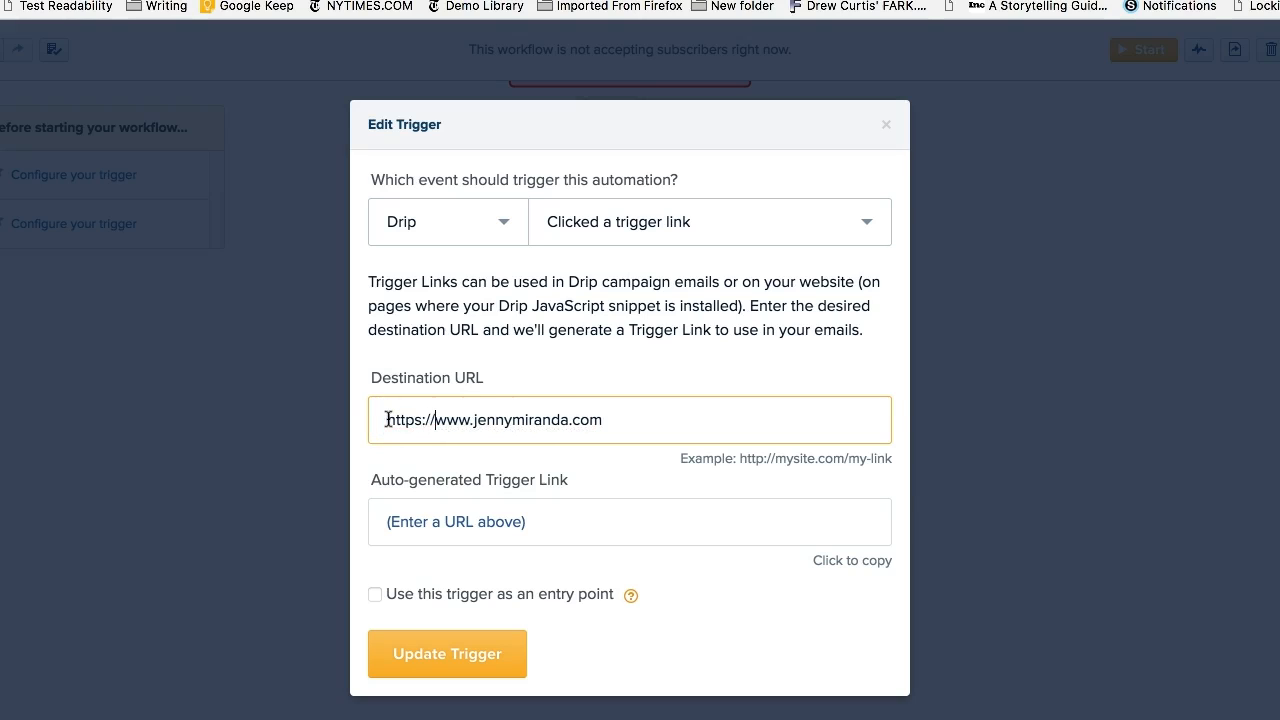
click(467, 463)
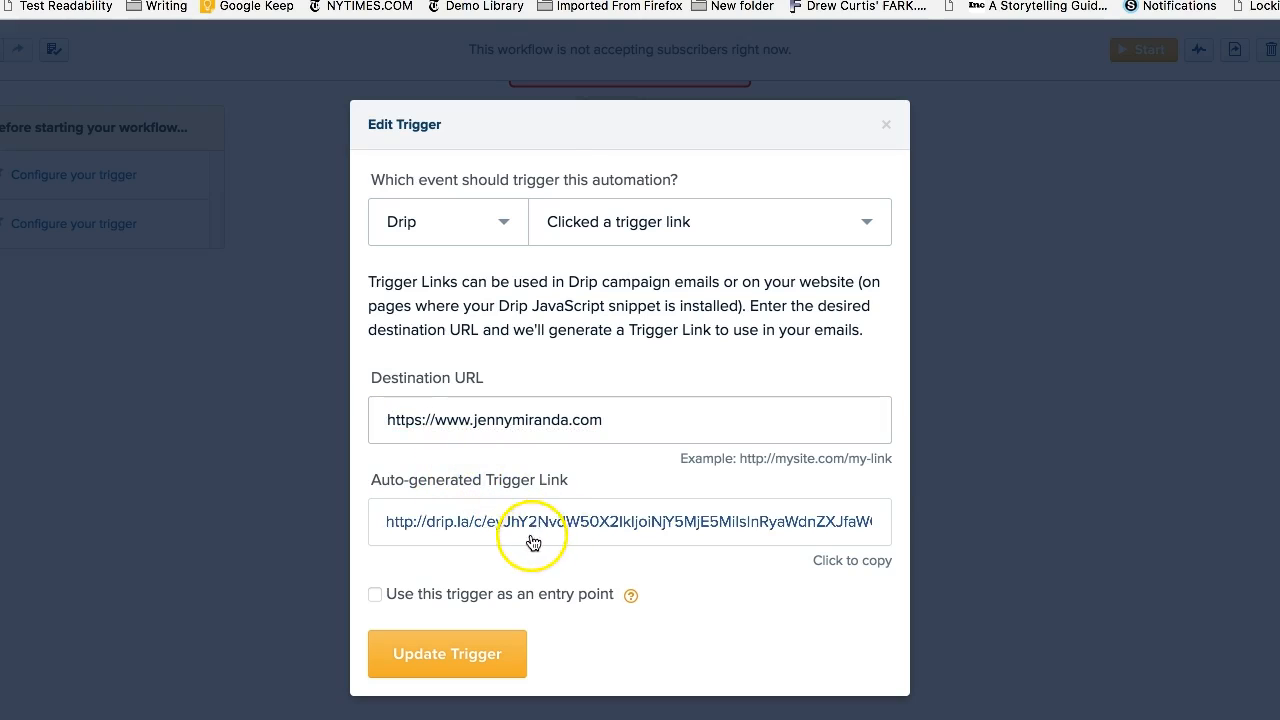
click(474, 652)
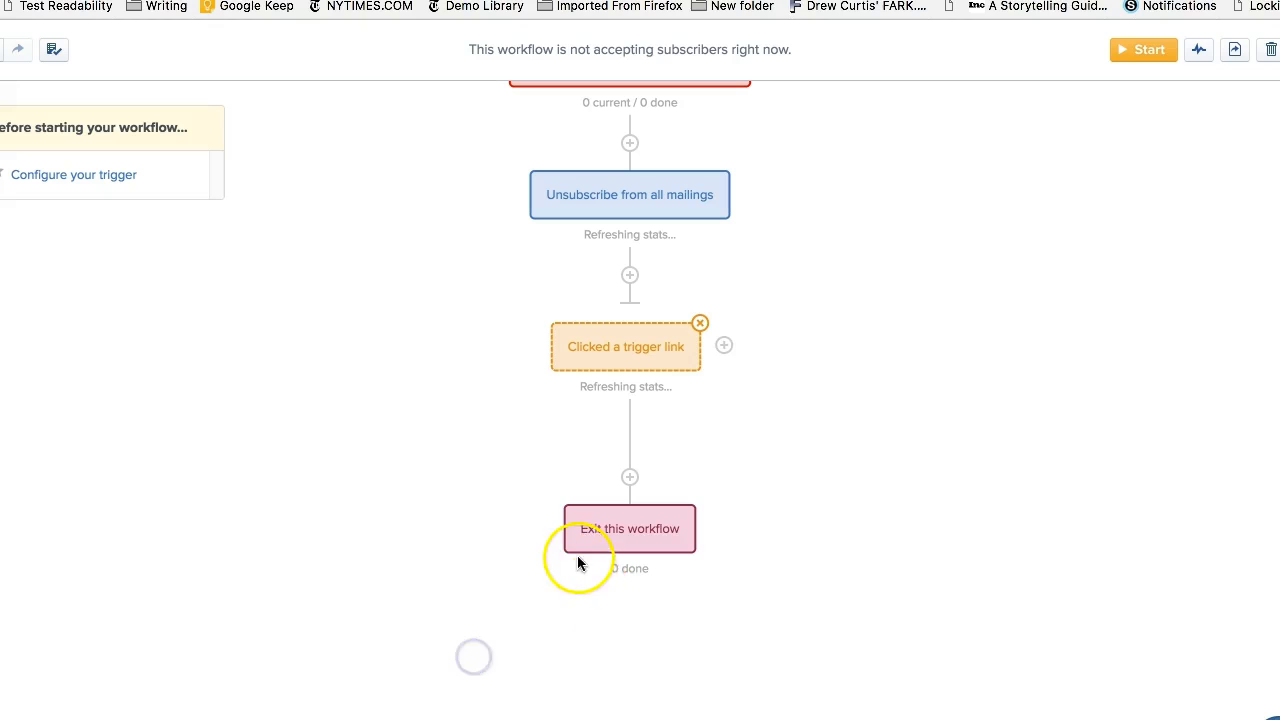
- Add an action below the trigger link goal that sends a one-off email, and open its email editor
scroll(688, 386, up, 1)
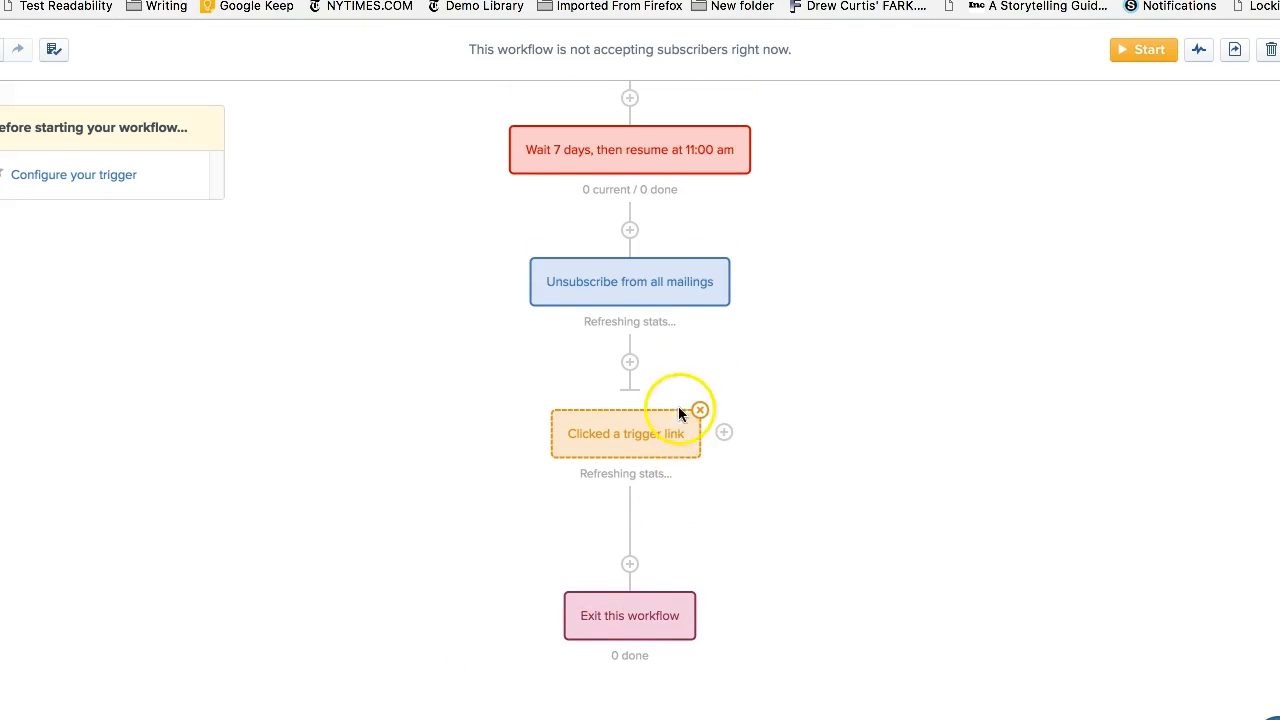
click(631, 566)
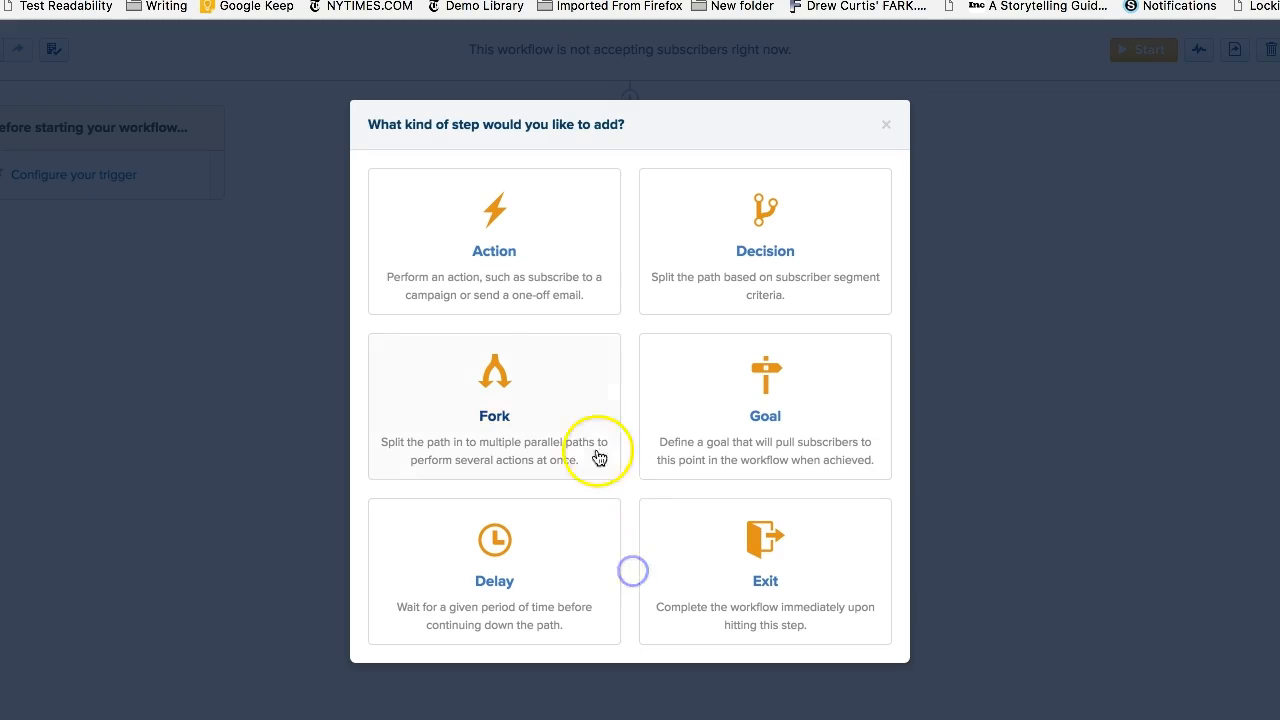
click(573, 278)
click(586, 225)
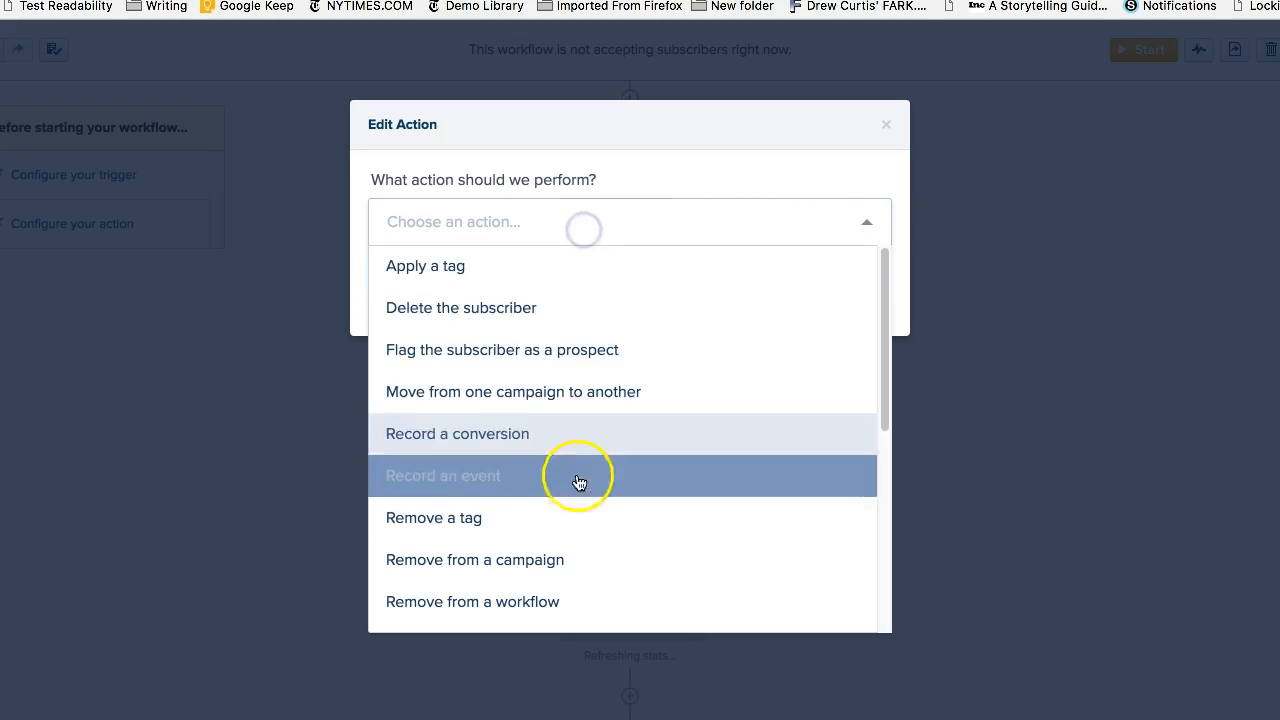
scroll(586, 520, down, 5)
click(546, 483)
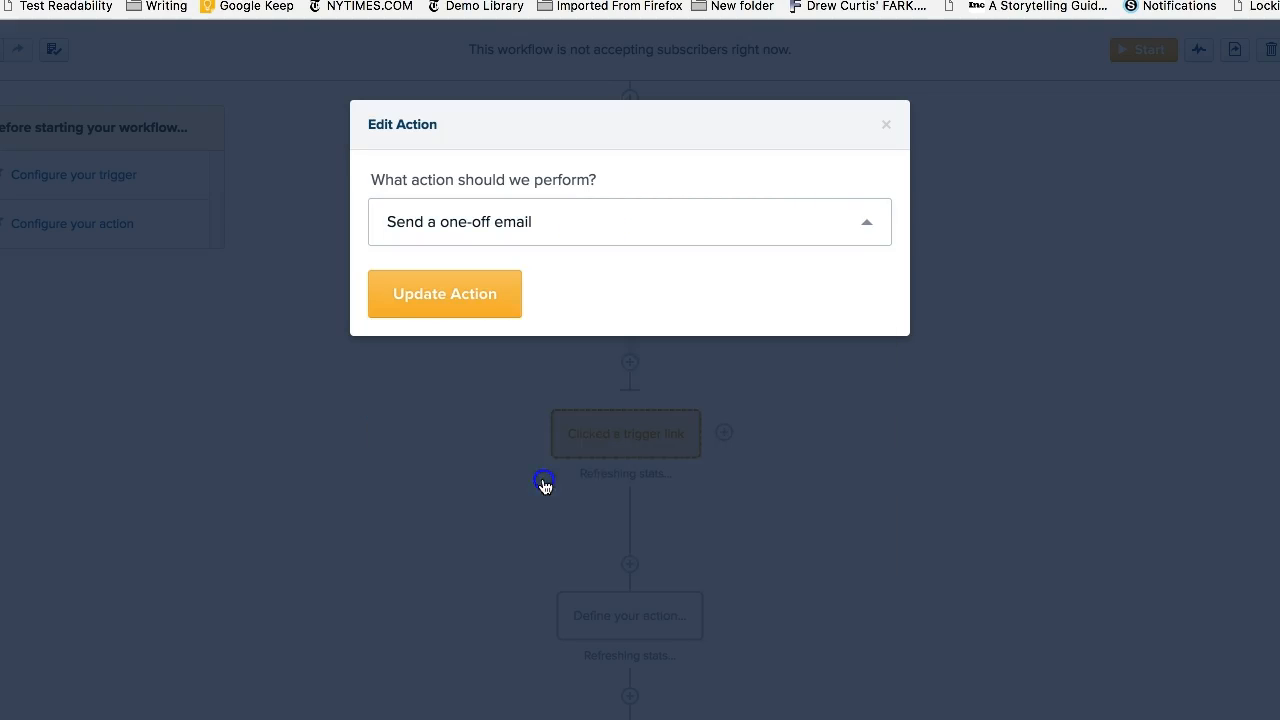
click(830, 275)
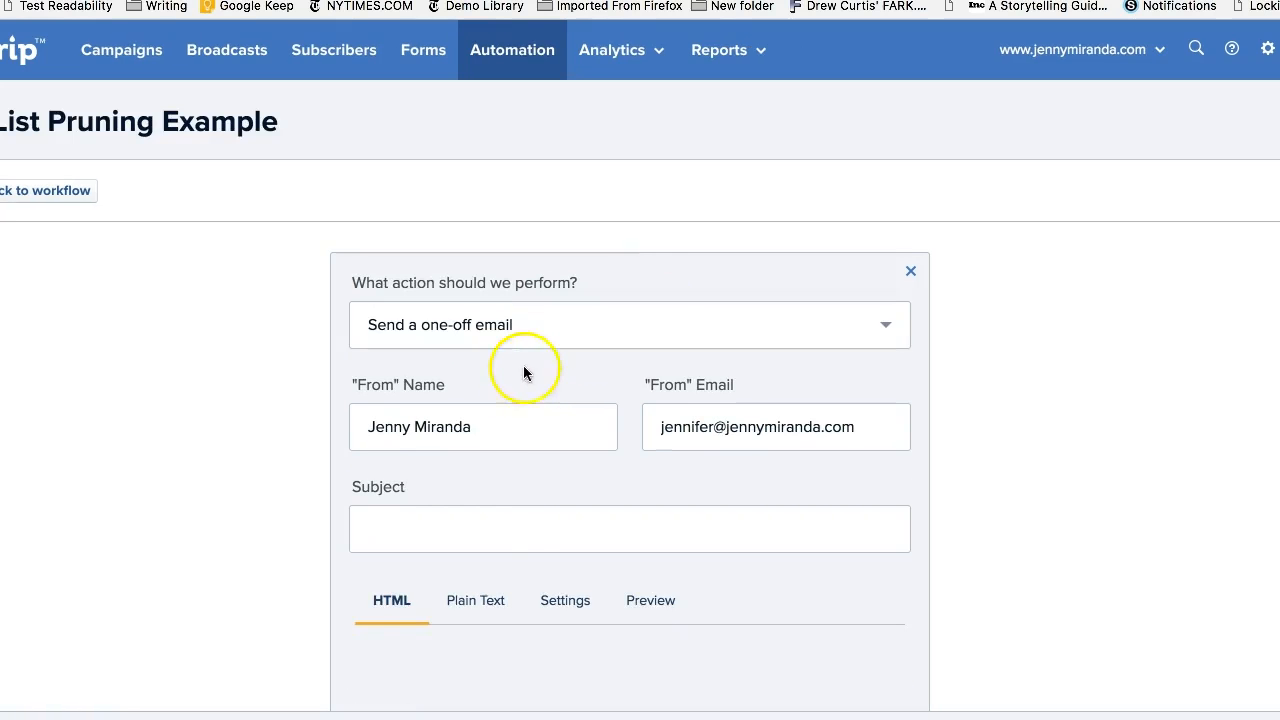
- Set the one-off email's subject to "Great! You're still on my list!", save the action and return to the workflow
click(543, 533)
text(Great! )
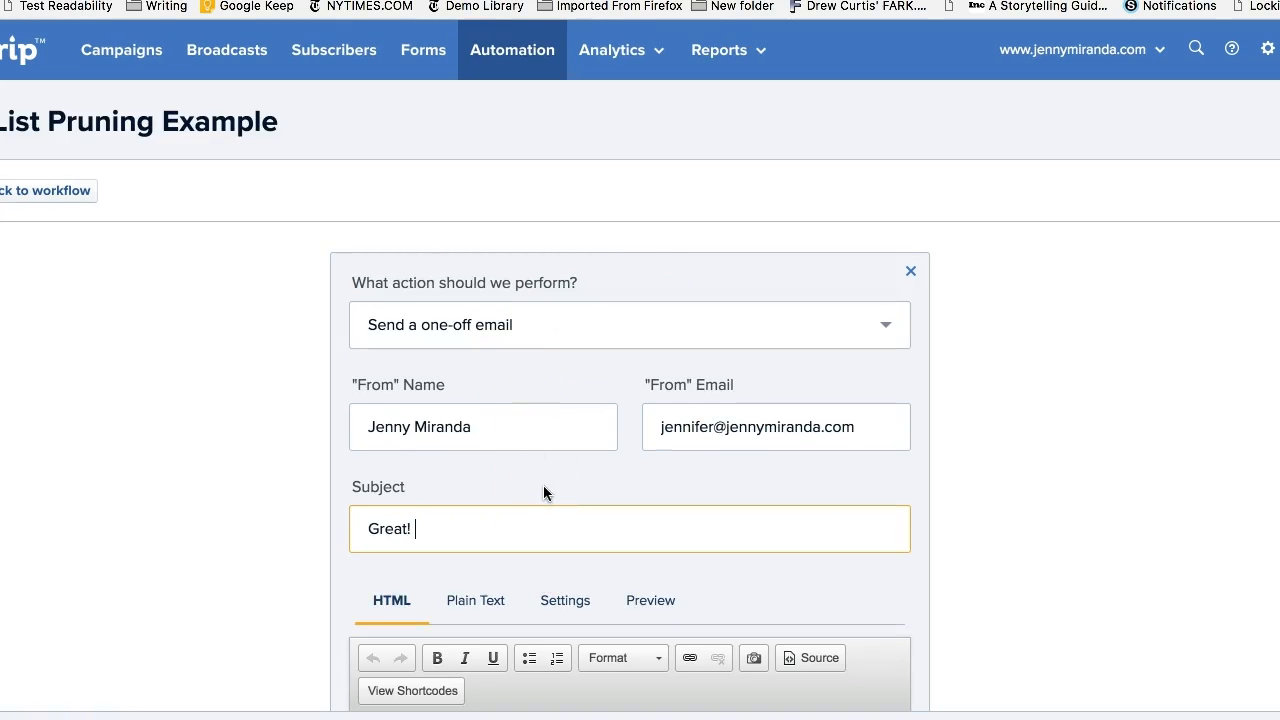
text(You're still on my list!)
click(663, 551)
scroll(660, 620, down, 1)
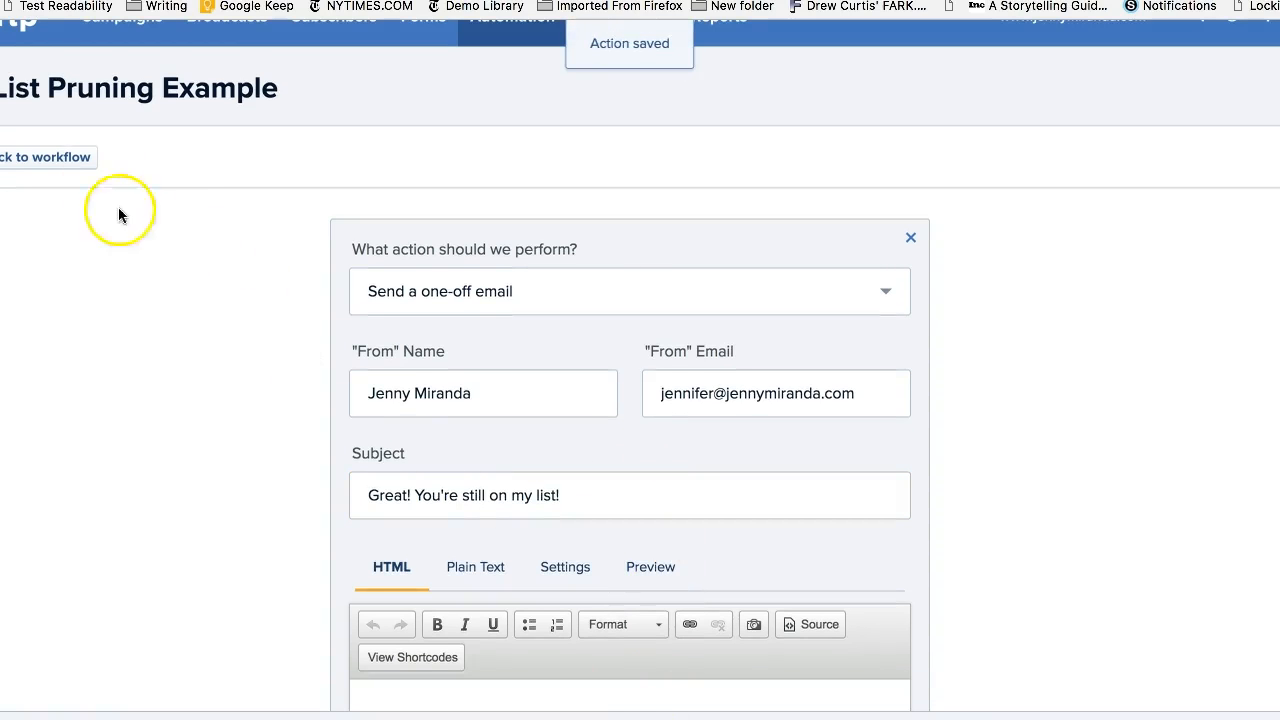
click(68, 157)
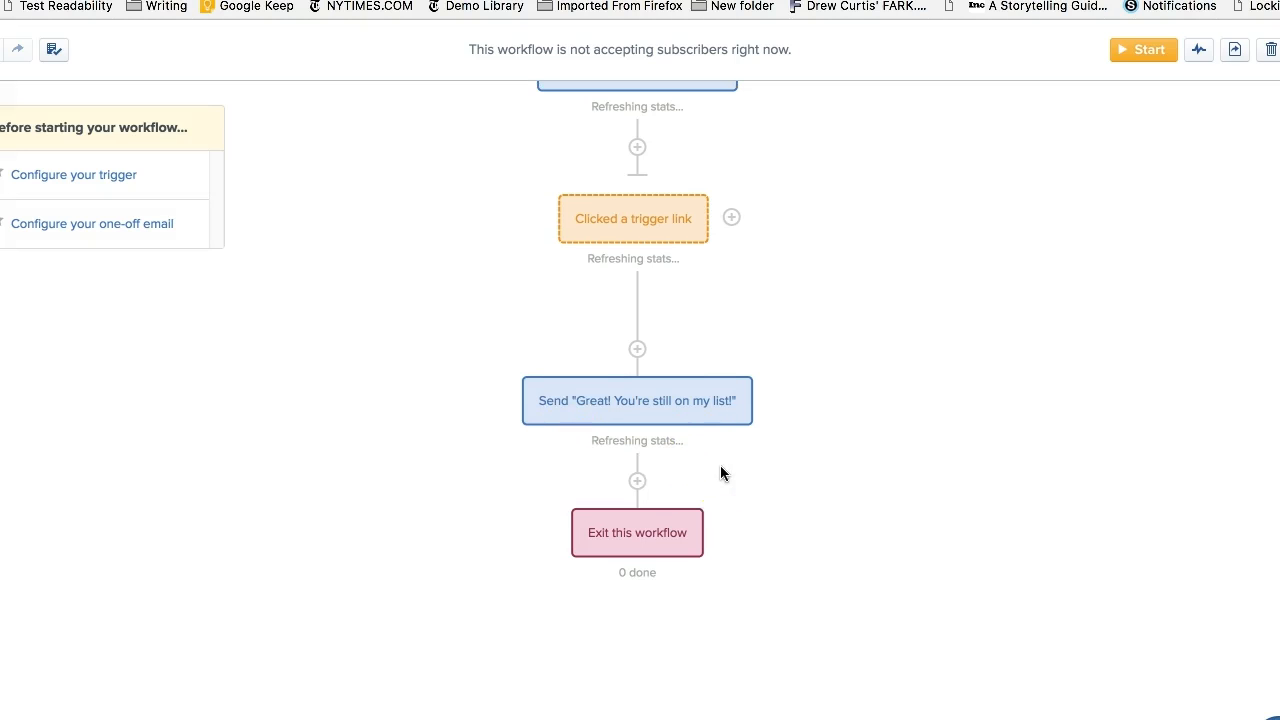
- Add an action between the trigger link goal and the one-off email that applies the tag "Subscriber Re-engaged"
click(629, 347)
click(384, 243)
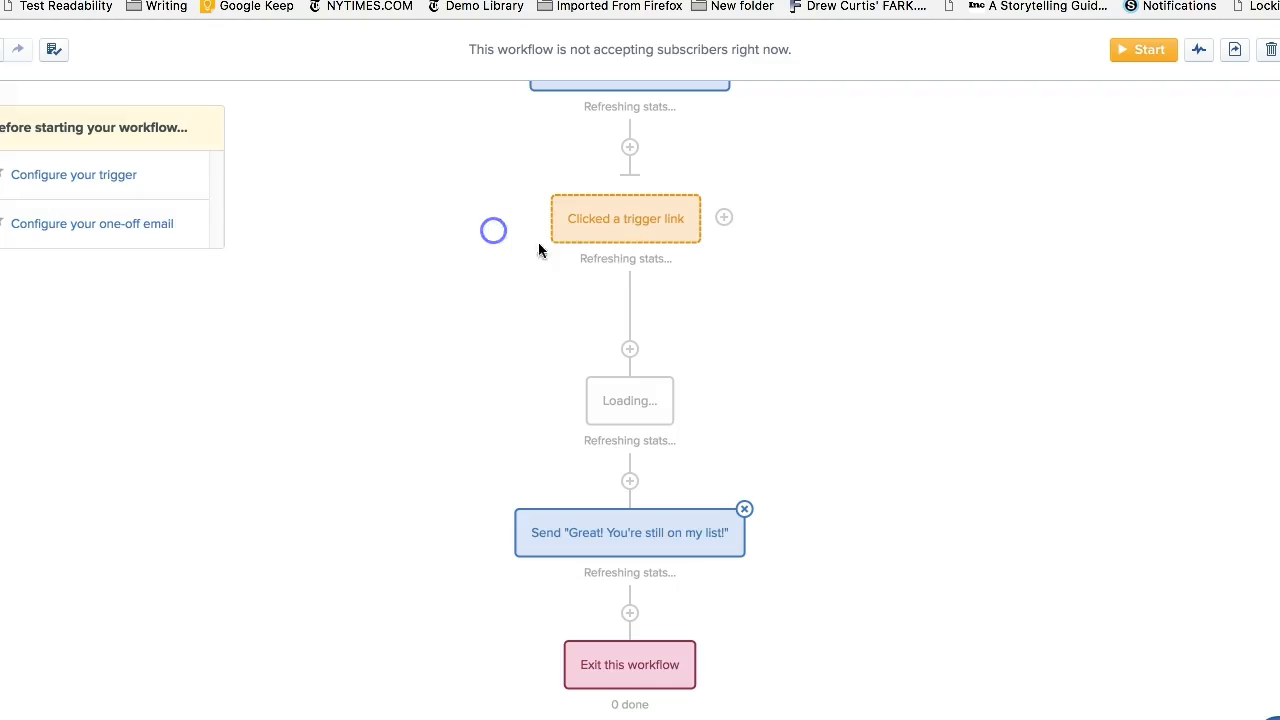
click(660, 403)
click(516, 221)
click(460, 266)
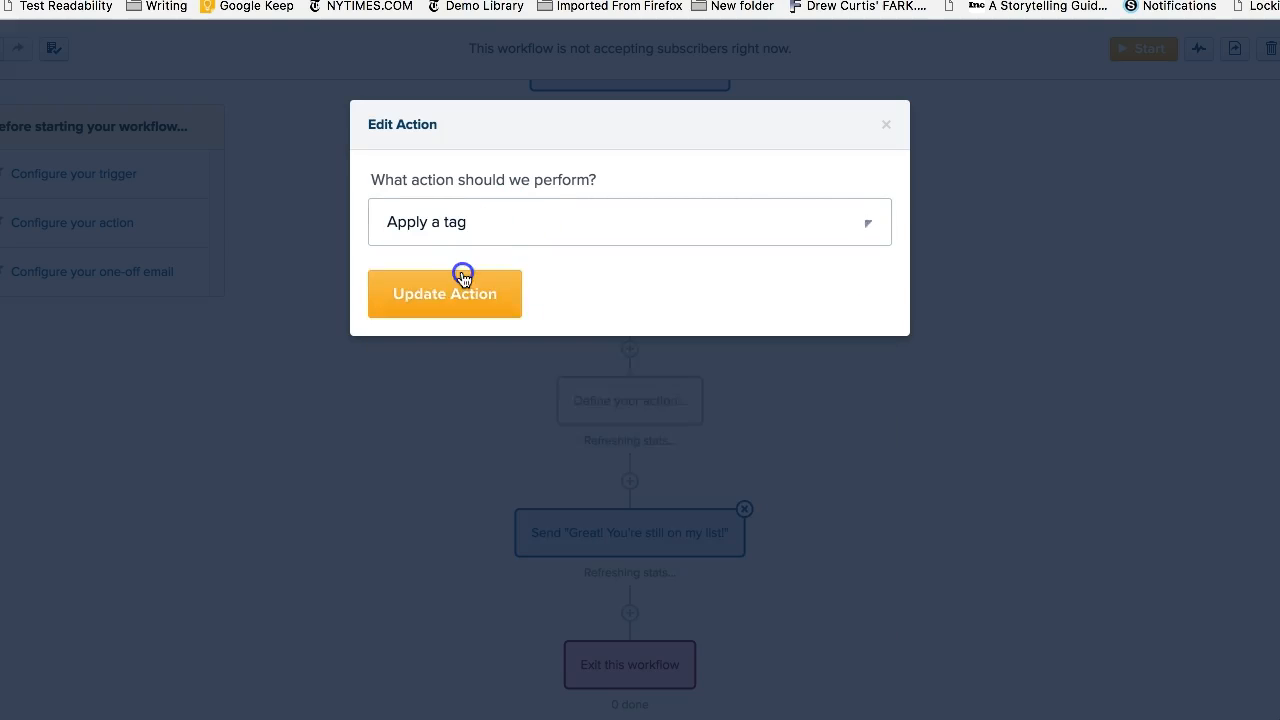
click(490, 322)
text(Subsc)
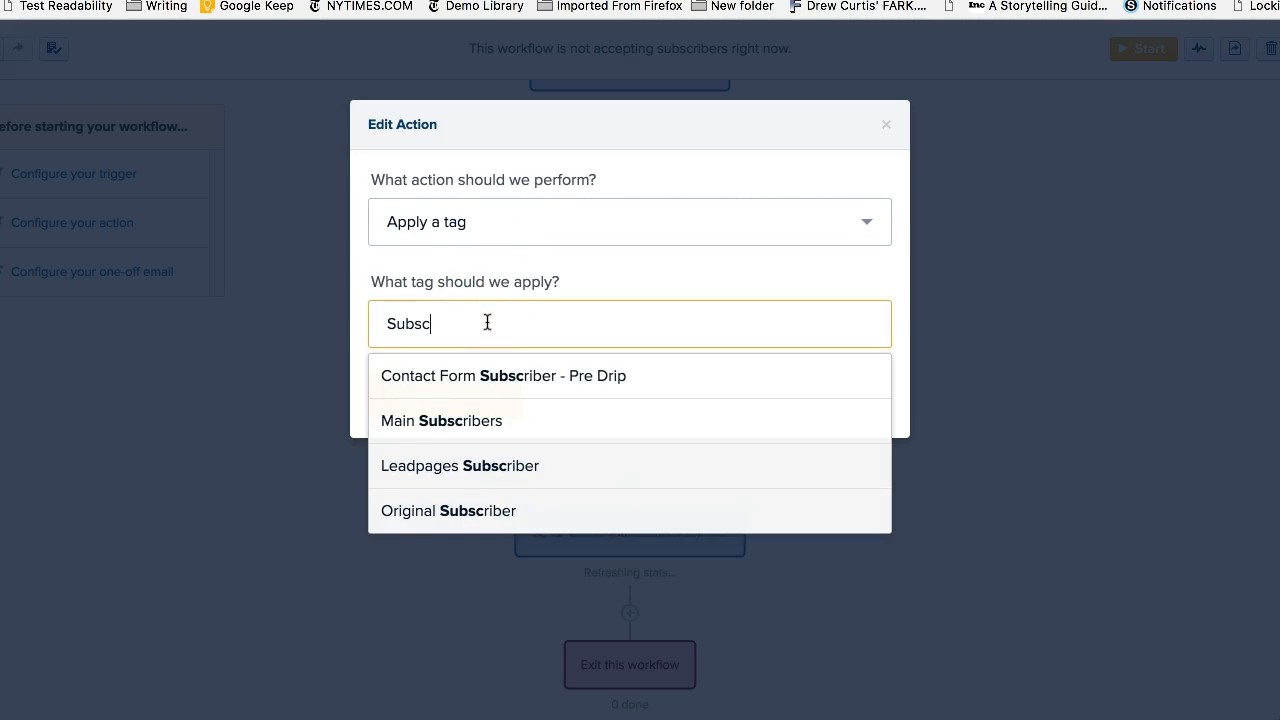
text(riber Re-engaged)
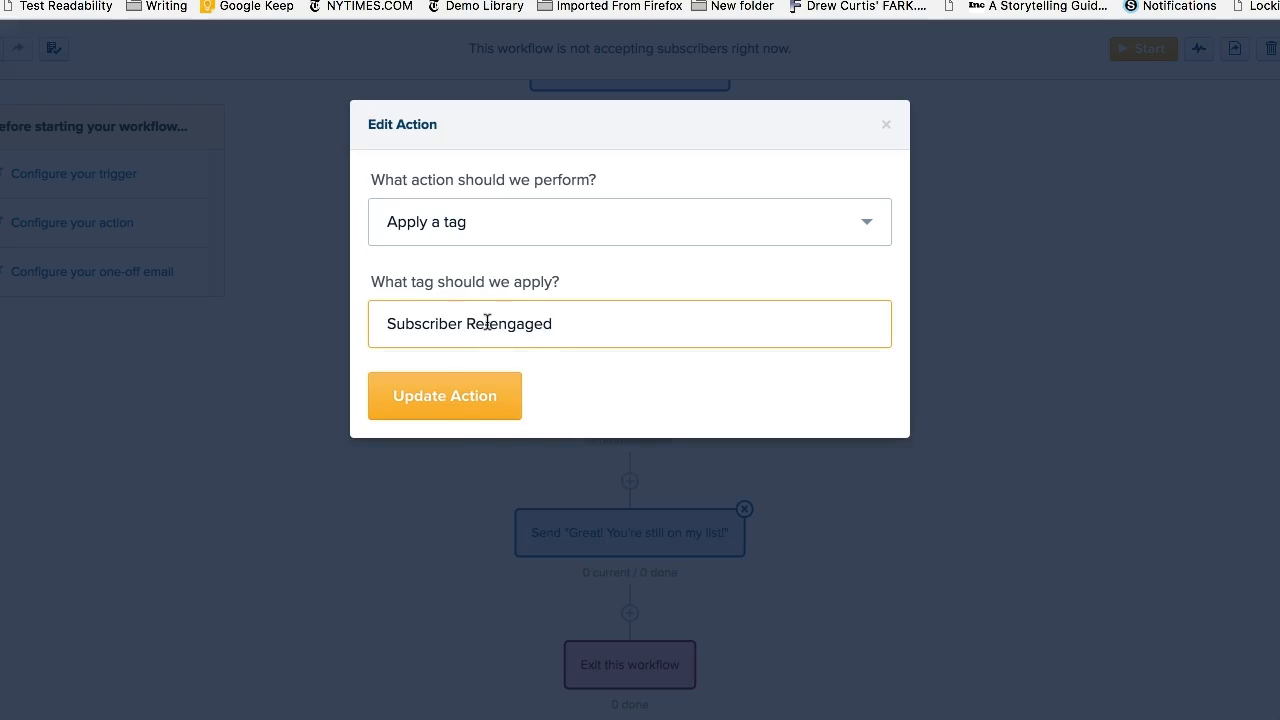
click(490, 416)
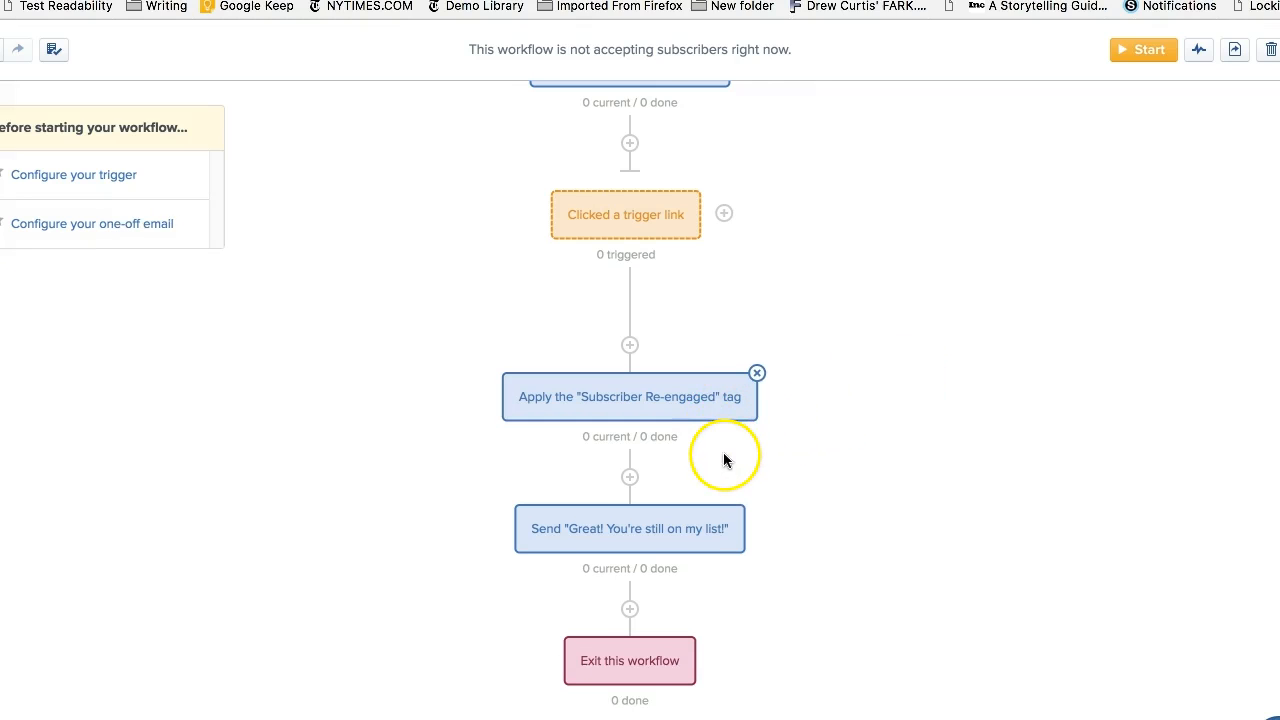
- Review the List Pruning Example workflow from its trigger through the unsubscribe action and the trigger link goal to the exit
scroll(724, 458, up, 4)
scroll(705, 478, down, 3)
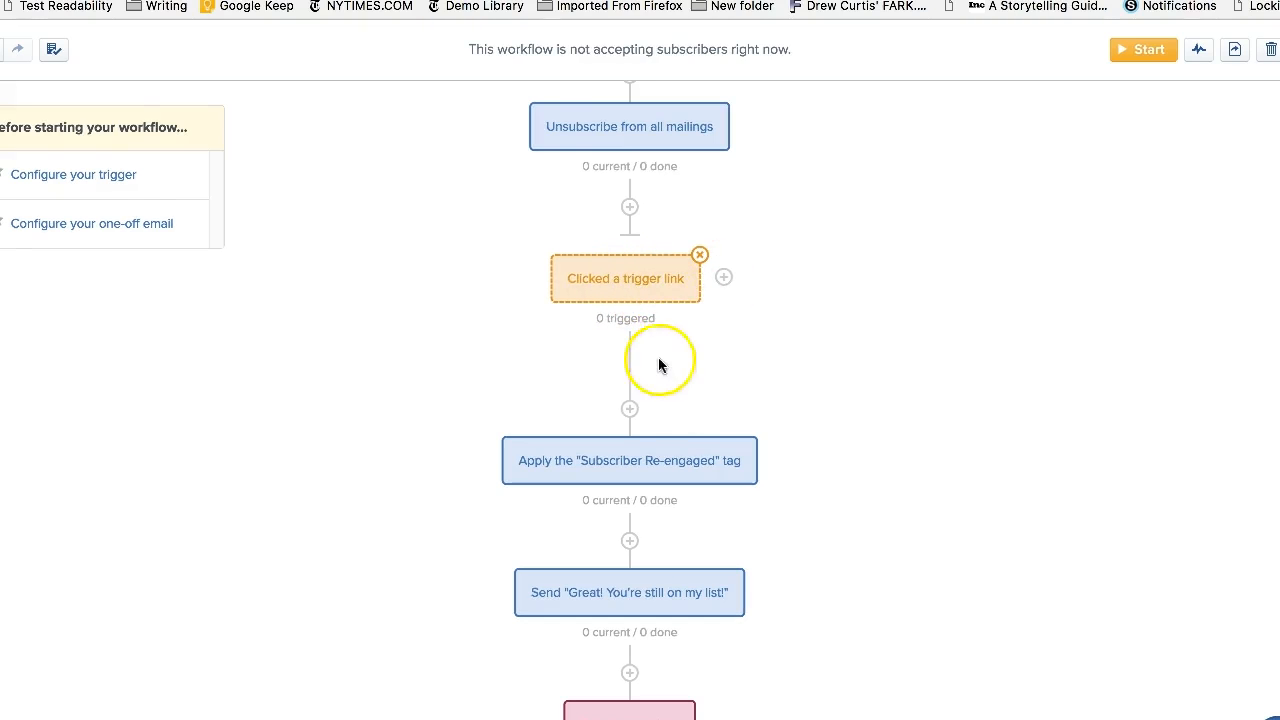
scroll(640, 235, up, 5)
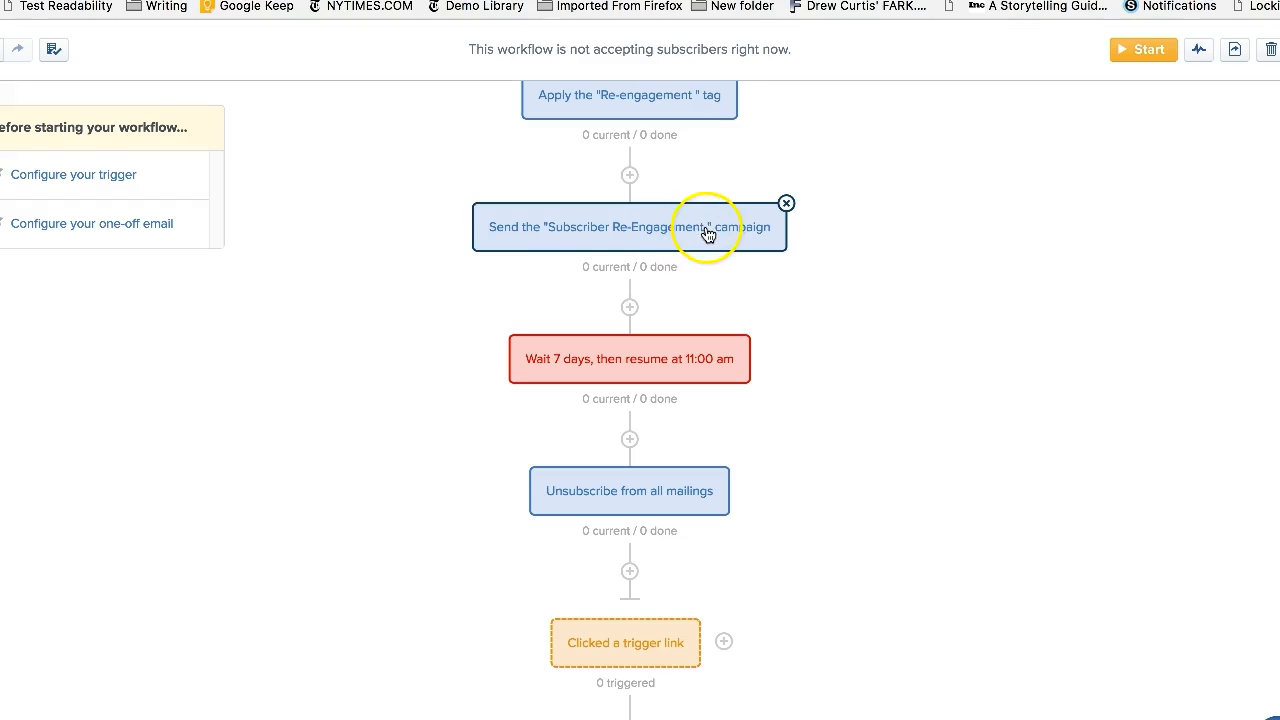
scroll(922, 712, down, 3)
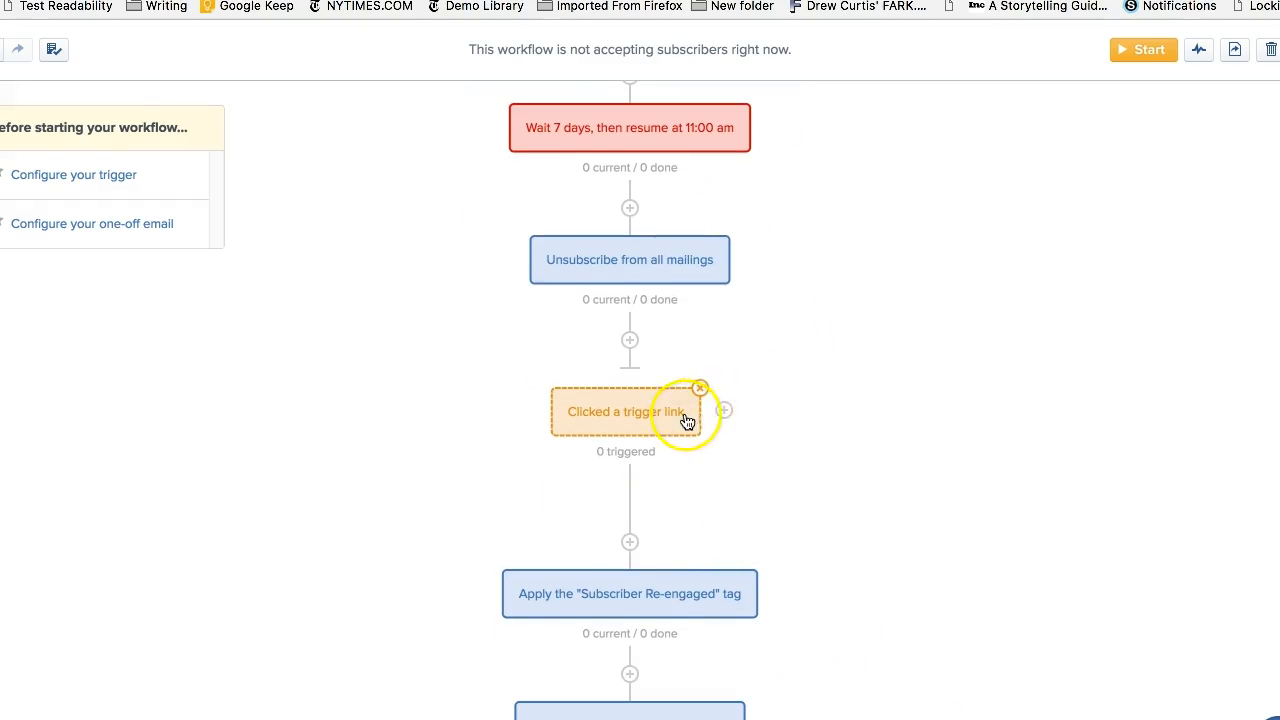
scroll(540, 194, up, 8)
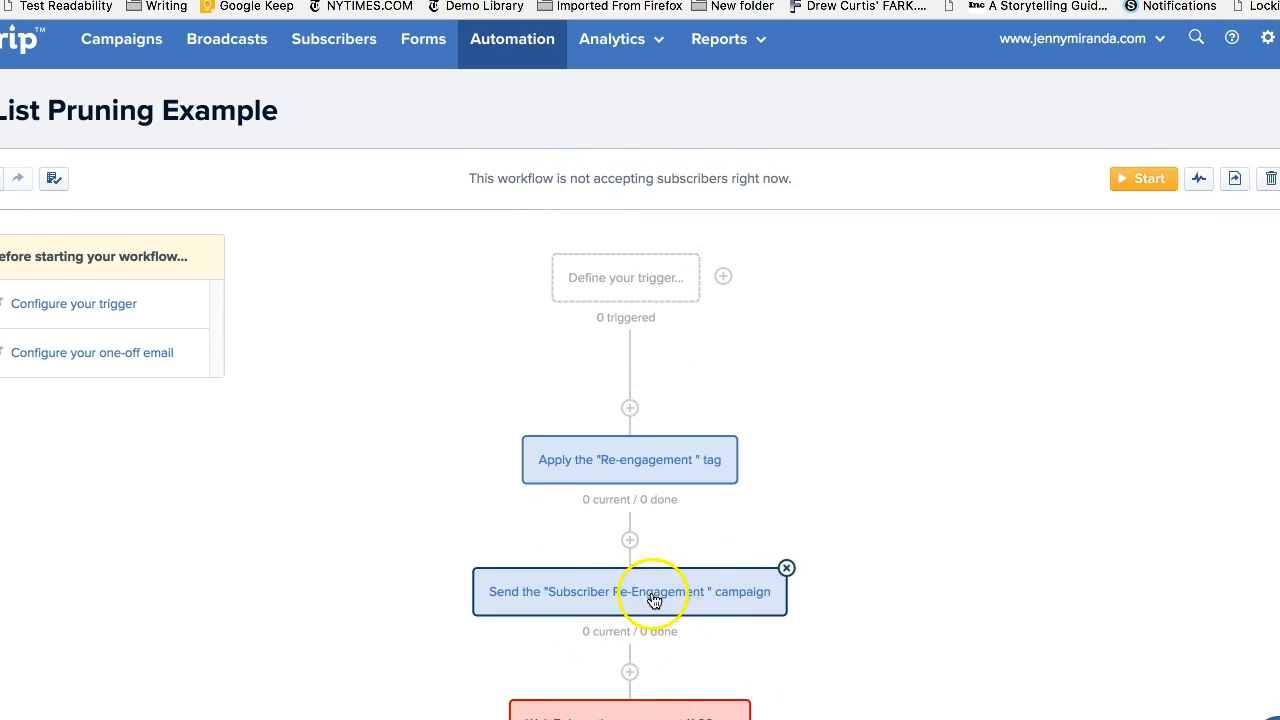
scroll(655, 600, down, 5)
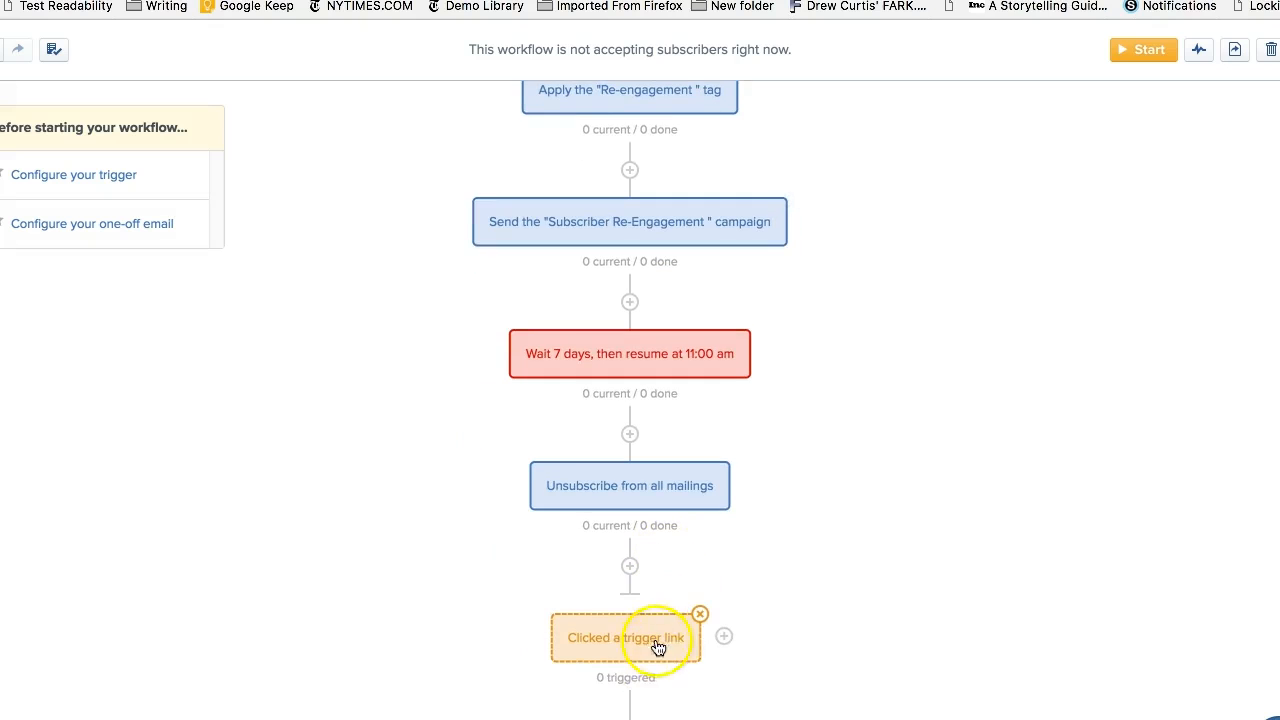
scroll(663, 651, down, 6)
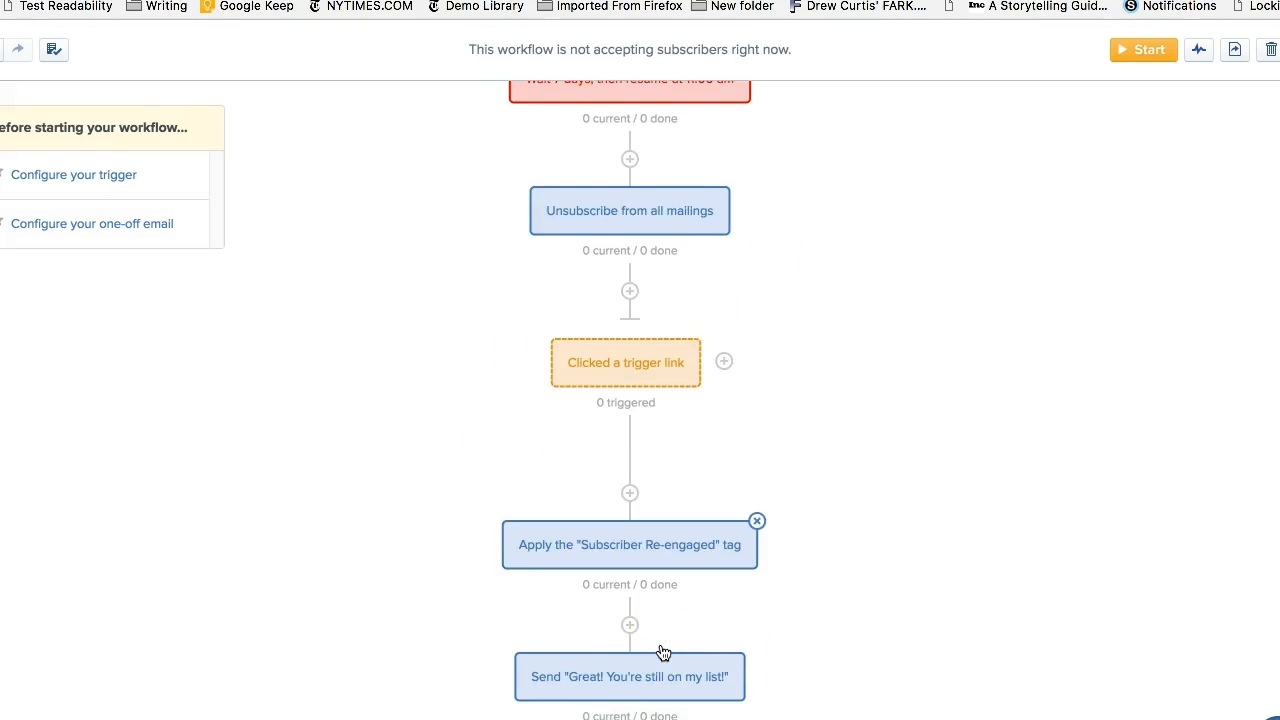
scroll(787, 612, up, 13)
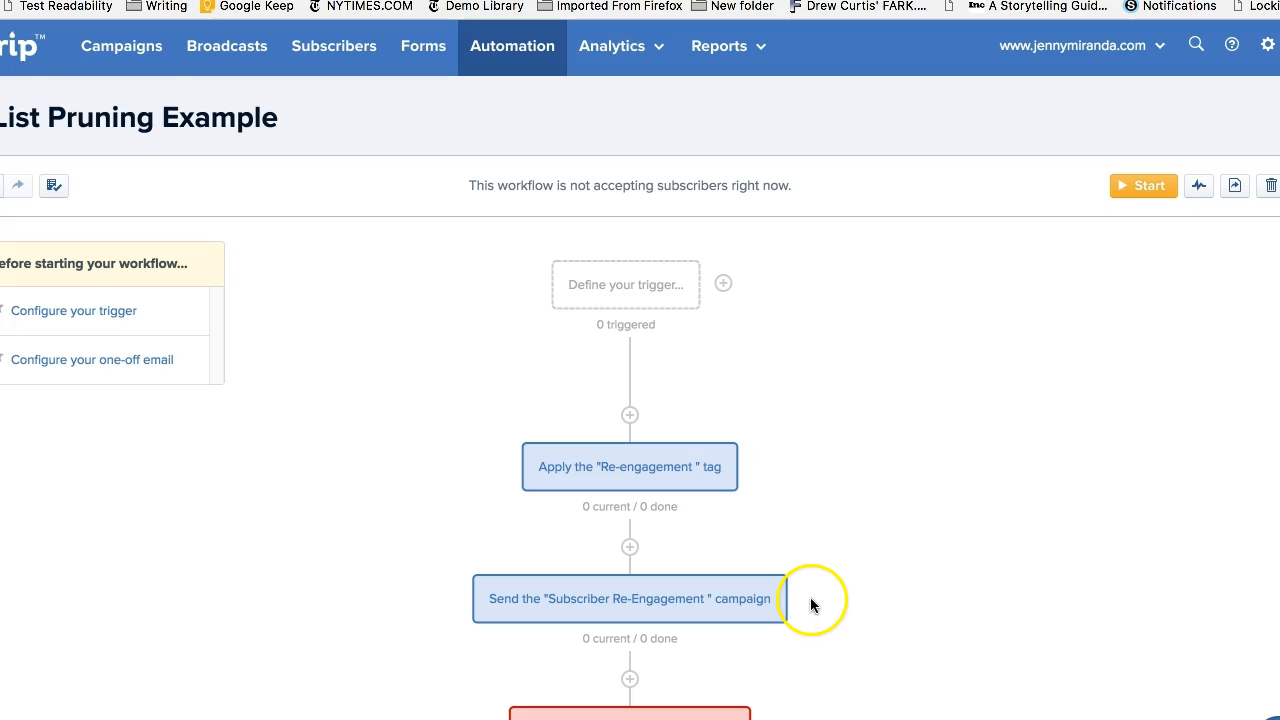
scroll(812, 598, down, 12)
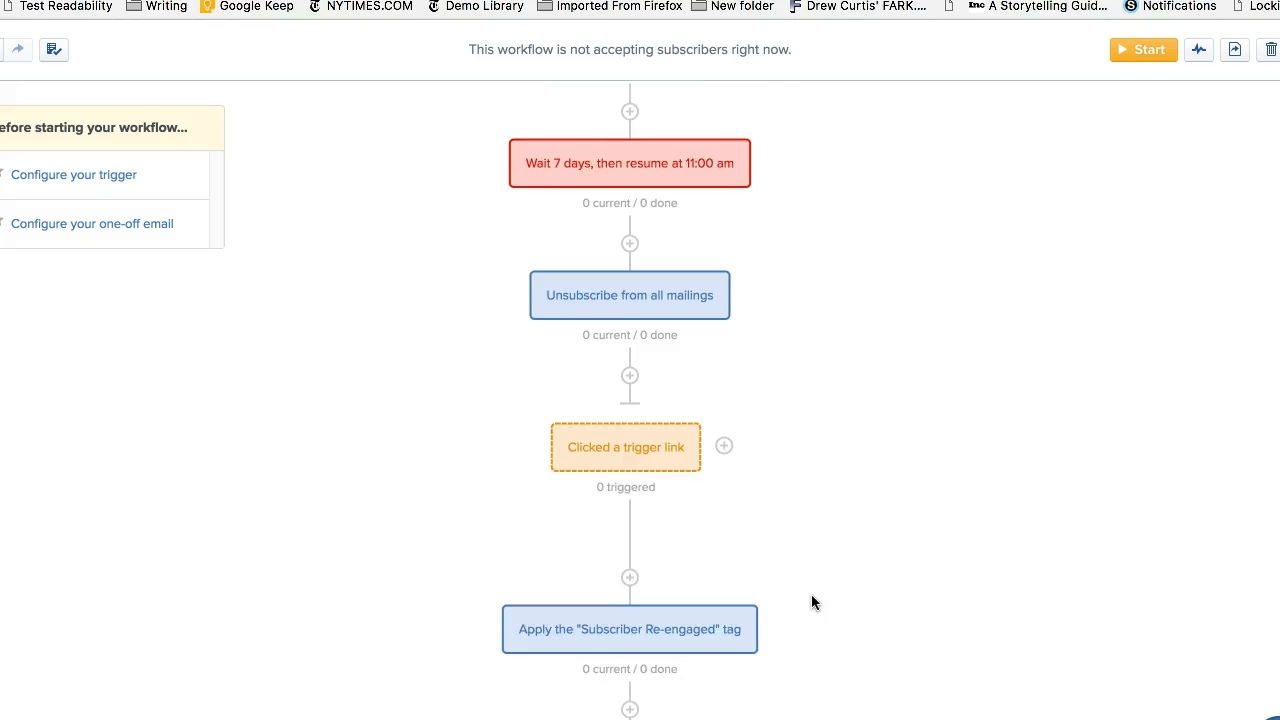
scroll(812, 598, down, 2)
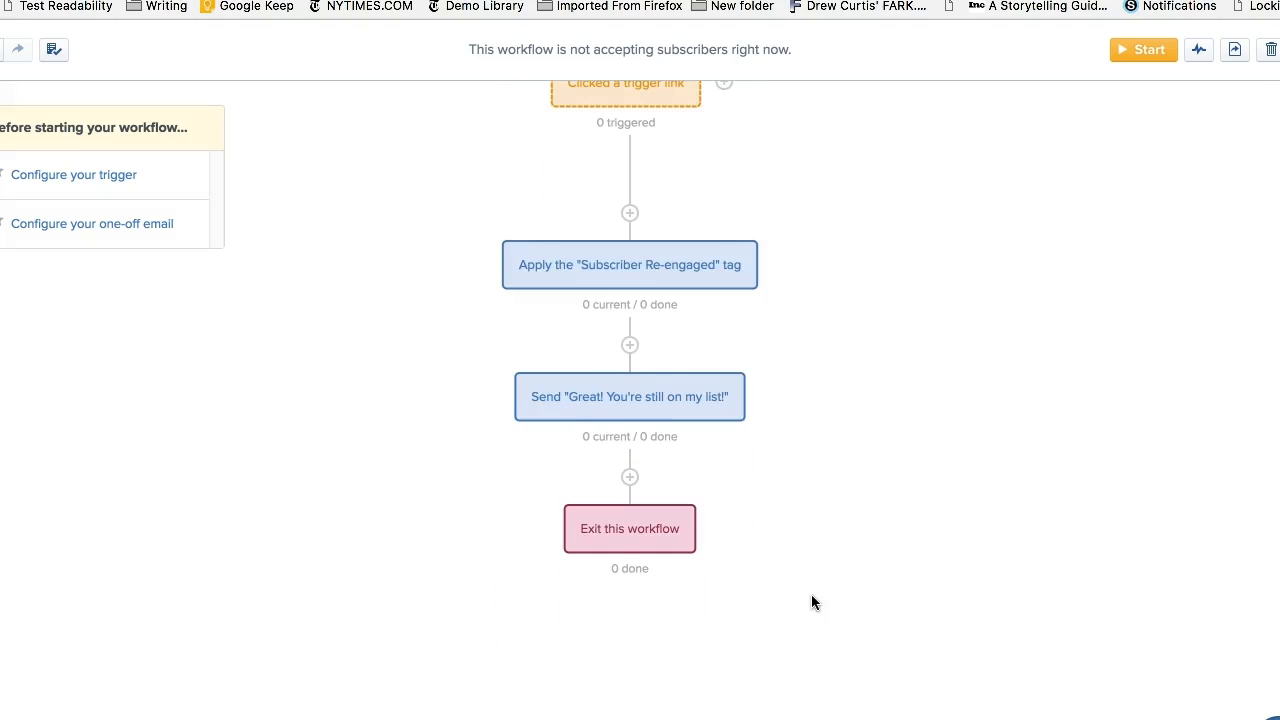
scroll(812, 598, up, 9)
scroll(811, 594, up, 3)
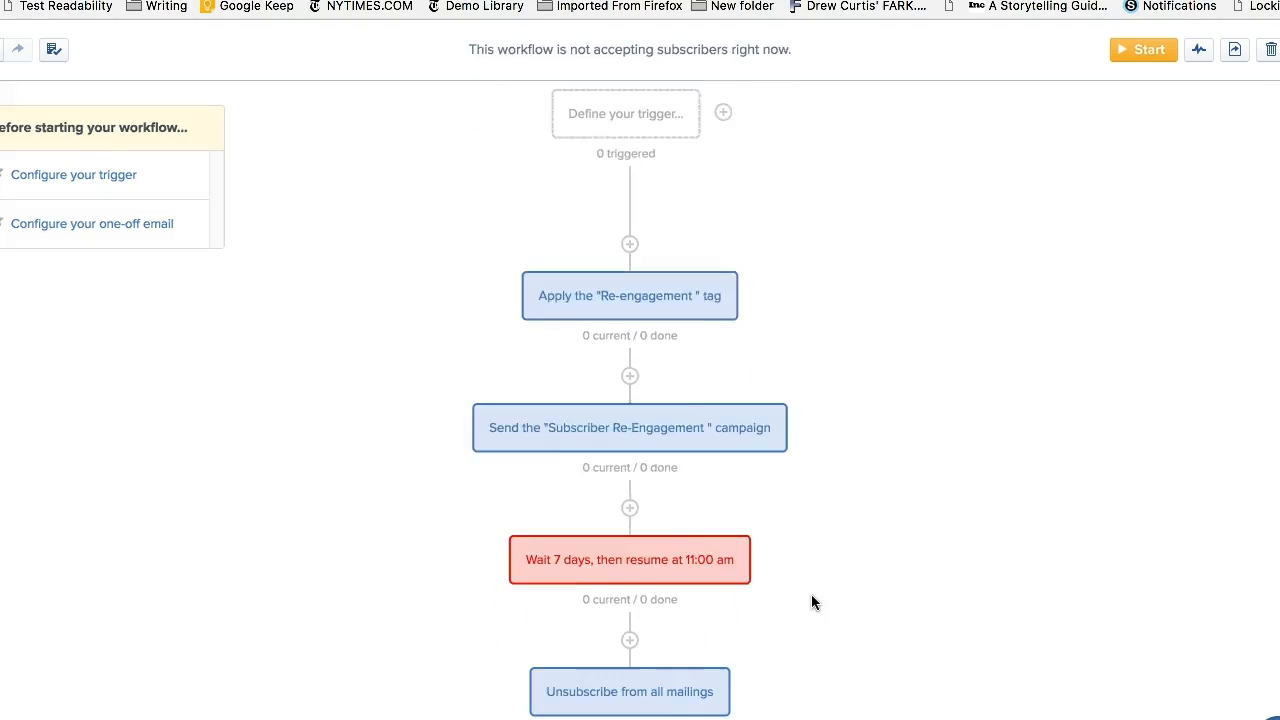